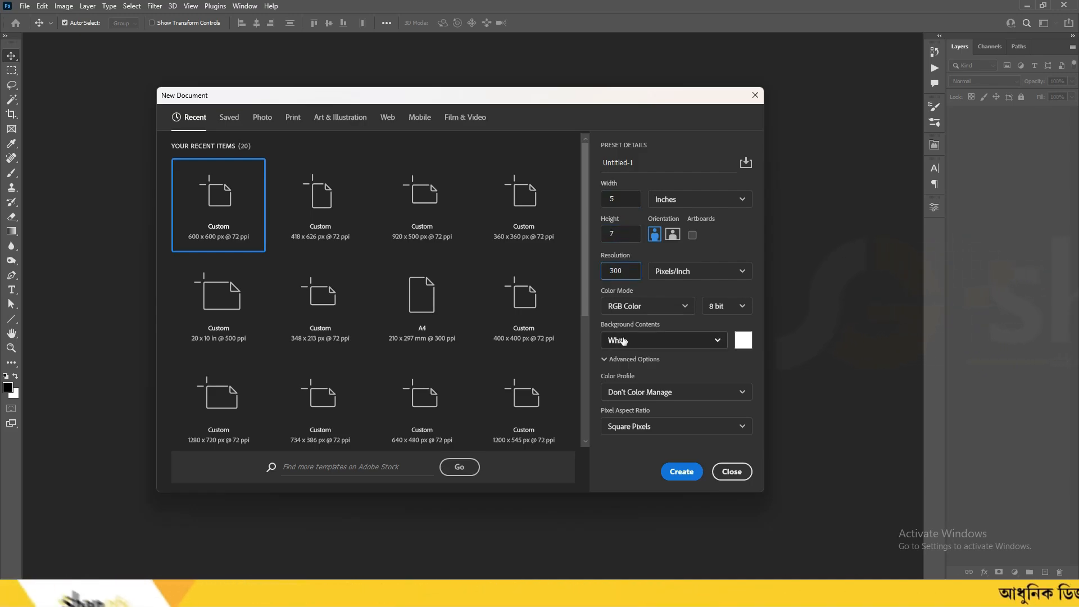
# Step: Create a 5 × 7 inch document at 300 pixels/inch with a white background and unlock its background layer
pyautogui.click(681, 472)
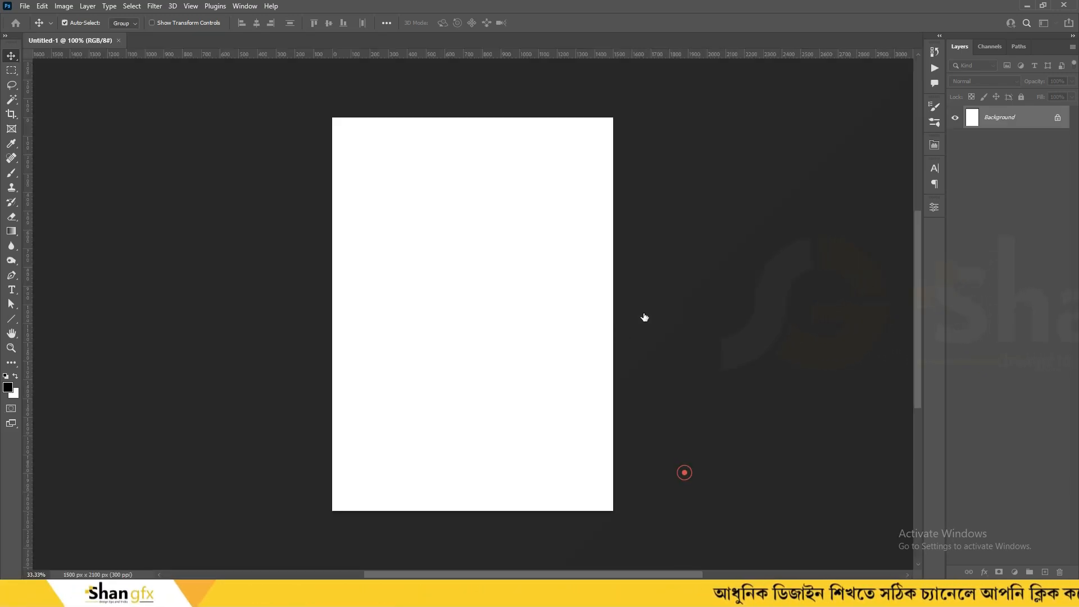
pyautogui.click(1012, 116)
# Step: Open the wedding couple and Wedding illustration images from the Marriage Card folder, and place the illustration enlarged at the card's centre
pyautogui.hotkey('alt', 'Tab')
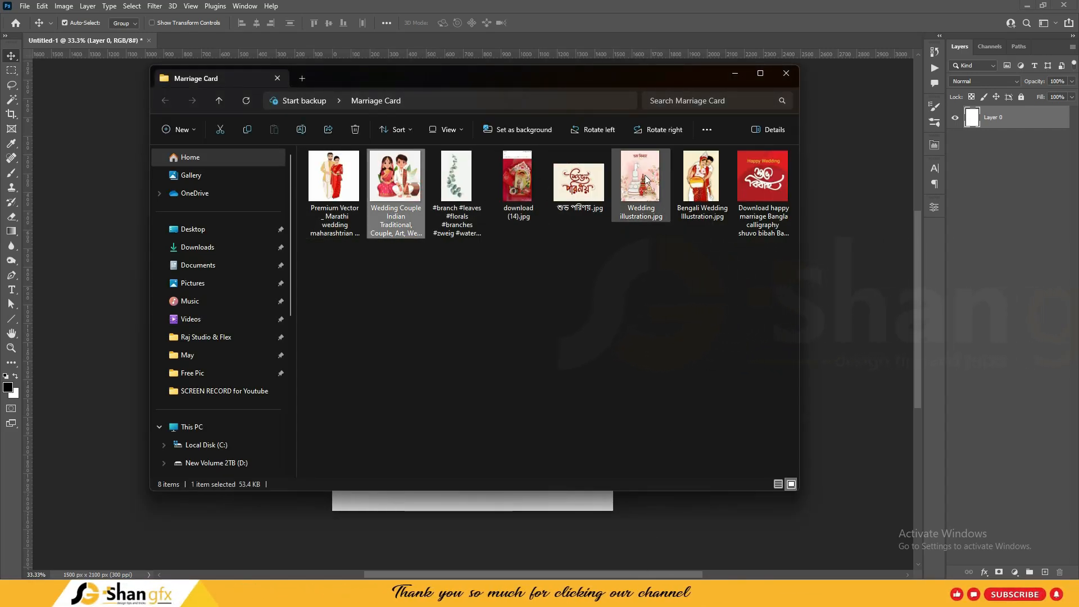
pyautogui.doubleClick(397, 178)
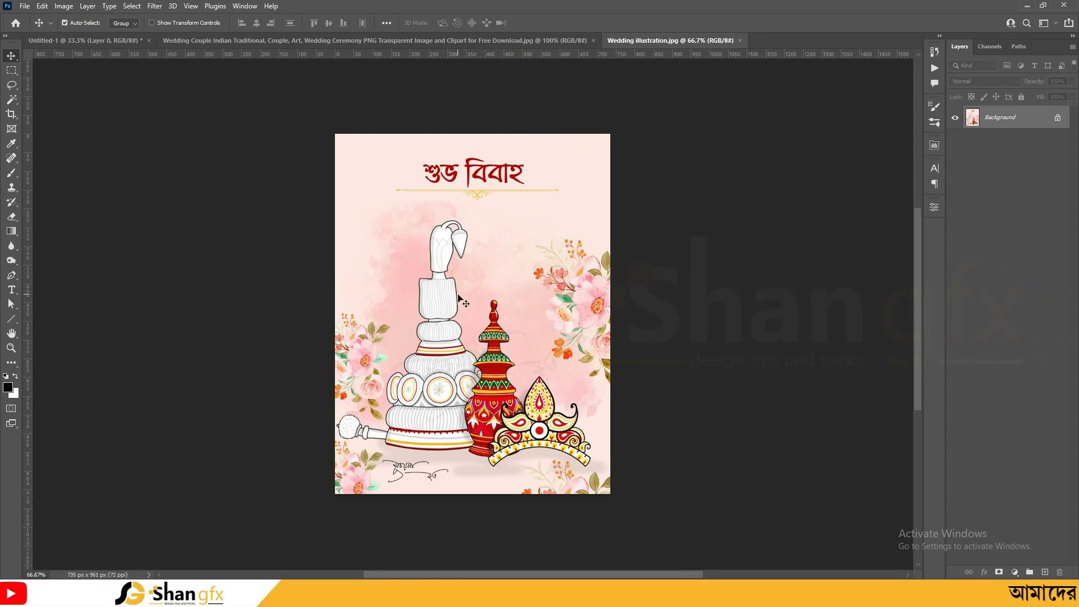
pyautogui.hotkey('ctrl', 'w')
pyautogui.click(96, 40)
pyautogui.hotkey('ctrl', 'v')
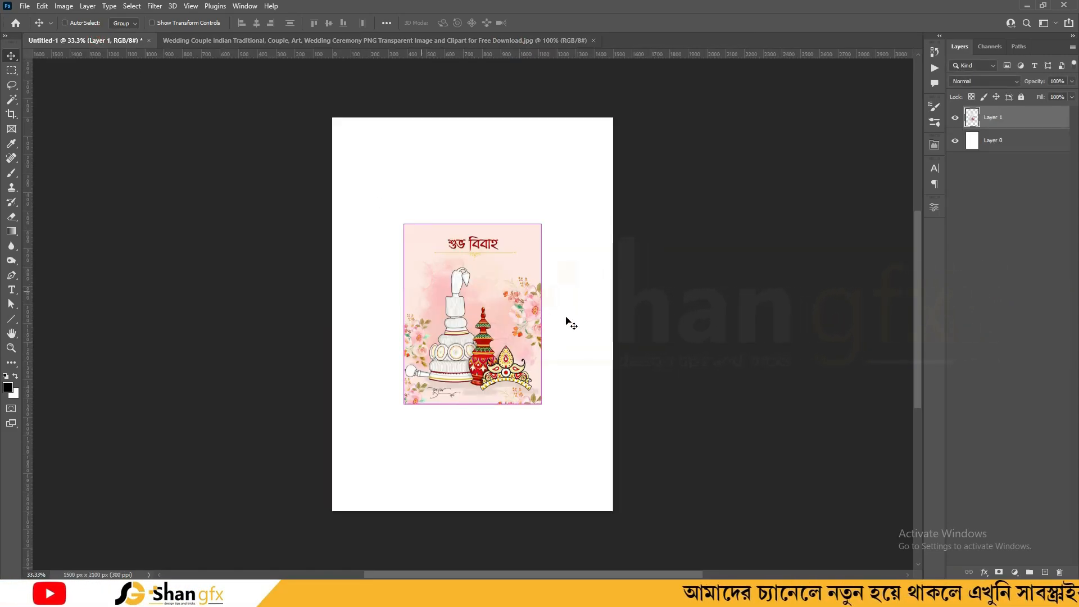
pyautogui.hotkey('ctrl', 't')
pyautogui.press('Return')
# Step: Select the couple with its pot and leaves in the couple image, copy it to a new layer and hide the background
pyautogui.hotkey('ctrl', 'Tab')
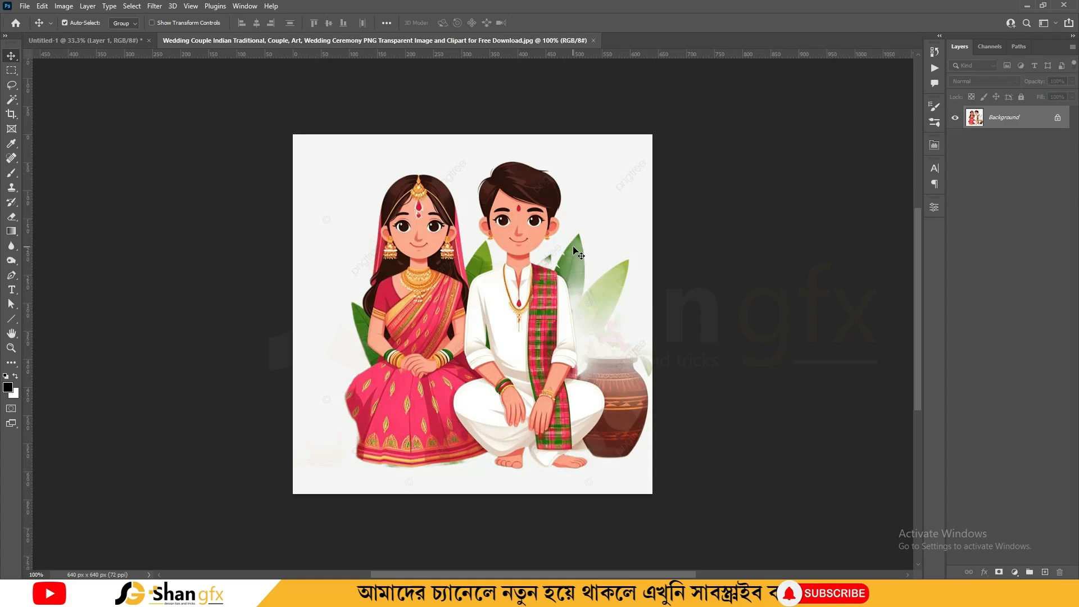
pyautogui.hotkey('alt', 's')
pyautogui.click(186, 136)
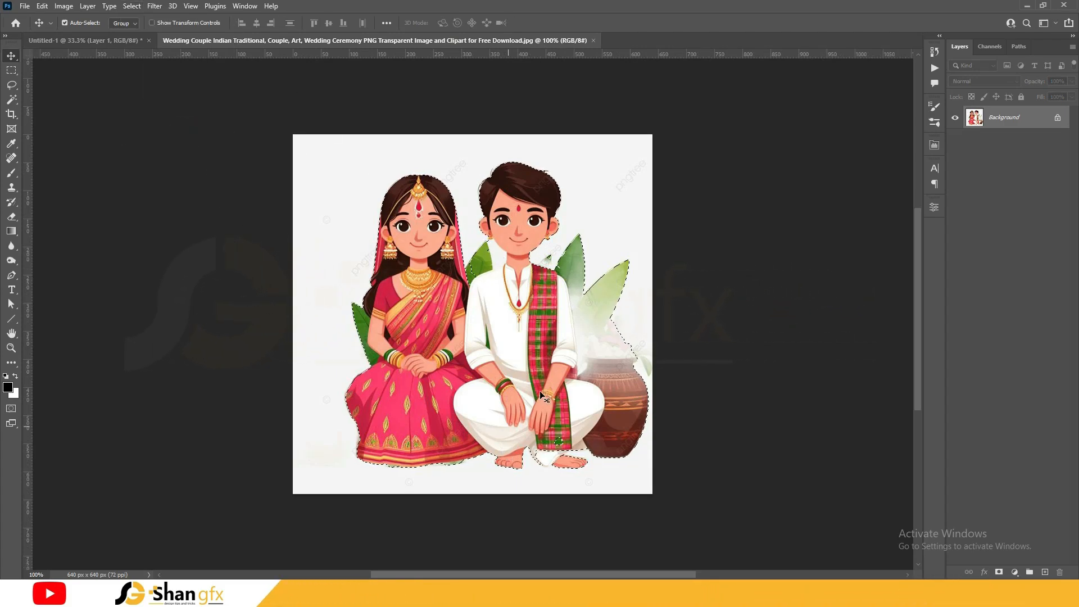
pyautogui.hotkey('ctrl', 'j')
pyautogui.click(955, 140)
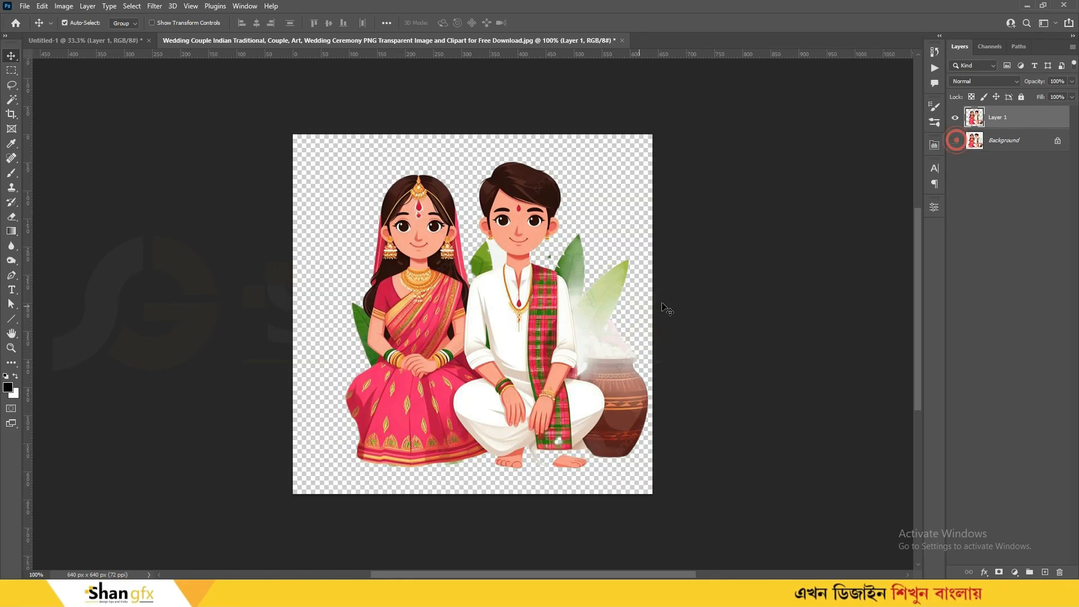
# Step: Bring the cut-out couple into the card document and scale it to about 158% over the lower part of the illustration
pyautogui.press('w')
pyautogui.click(496, 253)
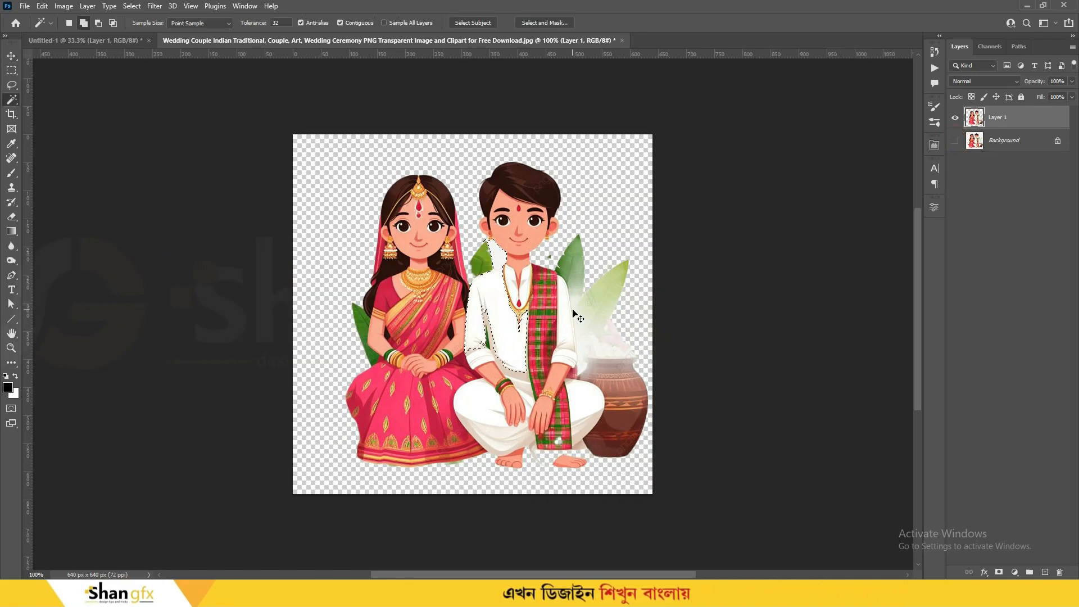
pyautogui.press('v')
pyautogui.moveTo(620, 345); pyautogui.dragTo(505, 413)
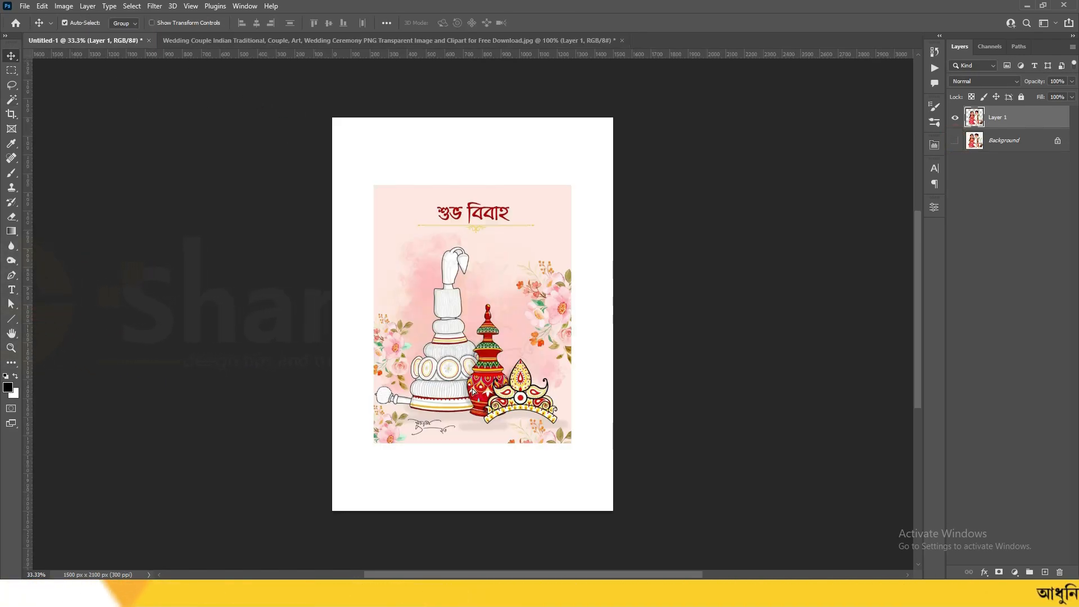
pyautogui.hotkey('ctrl', 't')
pyautogui.moveTo(523, 337); pyautogui.dragTo(581, 278)
pyautogui.moveTo(514, 330); pyautogui.dragTo(498, 334)
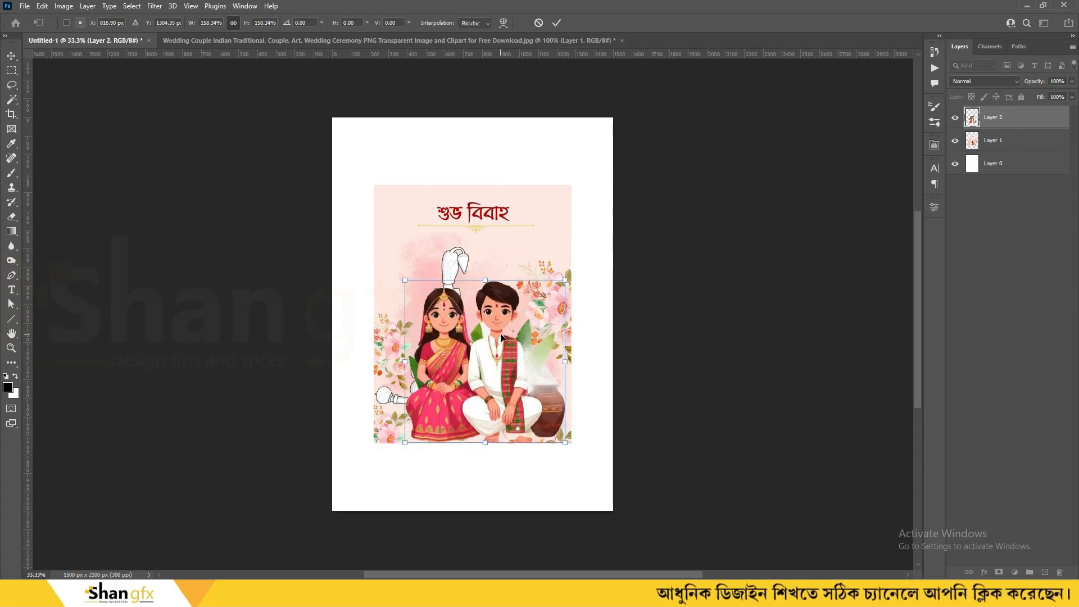
pyautogui.press('Return')
# Step: Enlarge the wedding illustration by about 124% and move it so its top edge meets the top of the card
pyautogui.keyDown('ctrl'); pyautogui.click(558, 229); pyautogui.keyUp('ctrl')
pyautogui.hotkey('ctrl', 't')
pyautogui.moveTo(572, 185); pyautogui.dragTo(619, 121)
pyautogui.moveTo(537, 297); pyautogui.dragTo(530, 256)
pyautogui.moveTo(661, 253); pyautogui.dragTo(657, 298)
pyautogui.hotkey('ctrl', 'z')
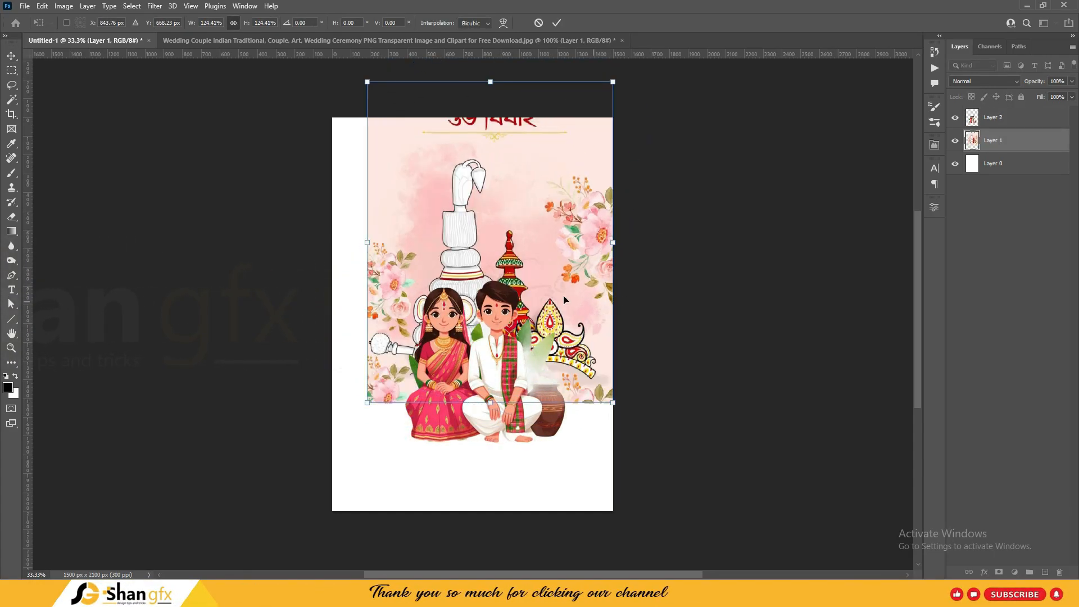
pyautogui.moveTo(547, 311); pyautogui.dragTo(535, 331)
pyautogui.press('Return')
pyautogui.moveTo(544, 292); pyautogui.dragTo(534, 310)
# Step: Move the couple down so their feet extend below the illustration's lower edge
pyautogui.click(505, 366)
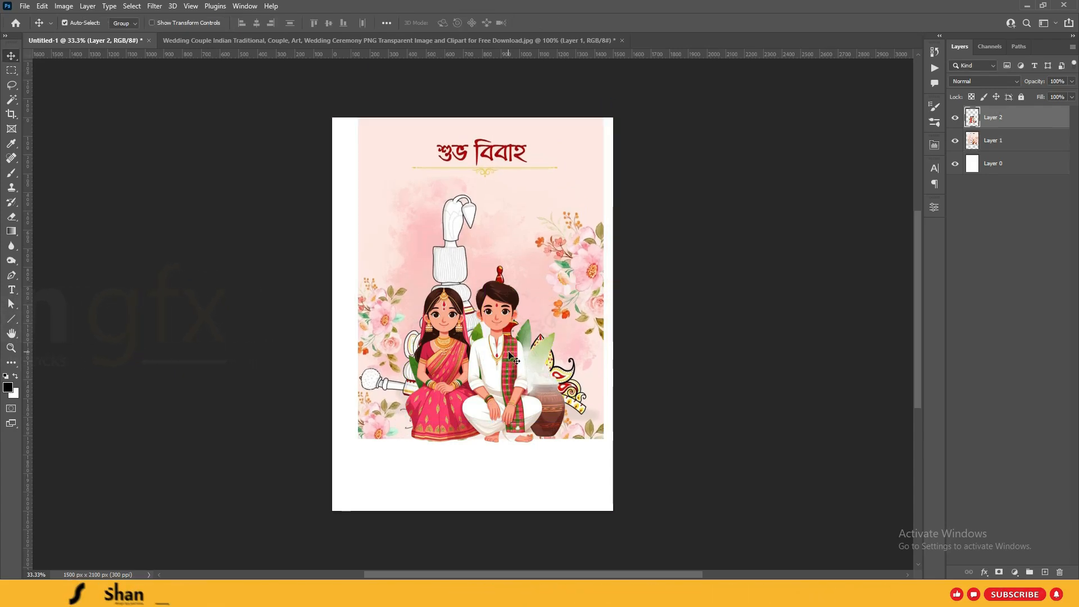
pyautogui.hotkey('ctrl', 't')
pyautogui.moveTo(503, 391); pyautogui.dragTo(502, 397)
pyautogui.press('Return')
# Step: Apply a yellow Color Overlay to the white base layer, with cyan at 0% and yellow at 100%
pyautogui.click(1000, 163)
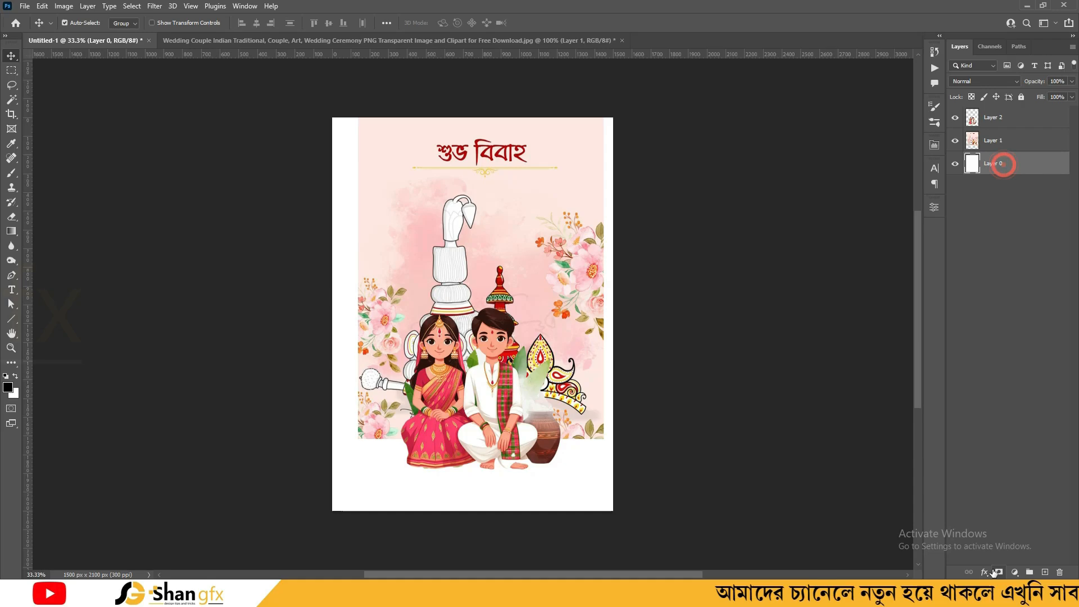
pyautogui.click(985, 572)
pyautogui.click(1003, 527)
pyautogui.click(906, 320)
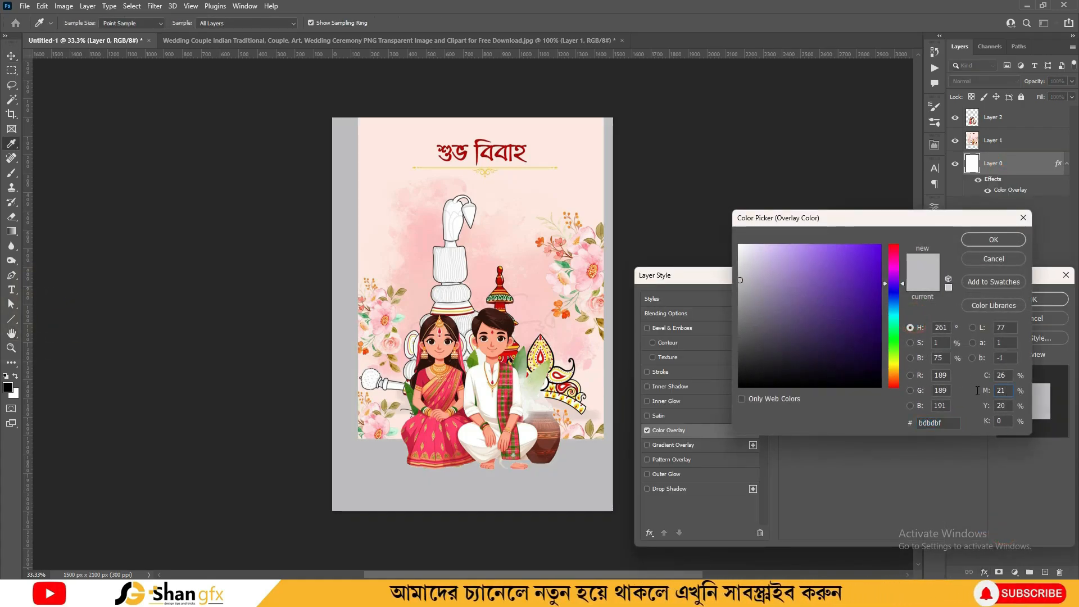
pyautogui.click(1003, 391)
pyautogui.moveTo(996, 405); pyautogui.dragTo(1043, 431)
pyautogui.write('100')
pyautogui.moveTo(1010, 375); pyautogui.dragTo(951, 375)
pyautogui.write('00')
pyautogui.click(991, 240)
pyautogui.click(1022, 299)
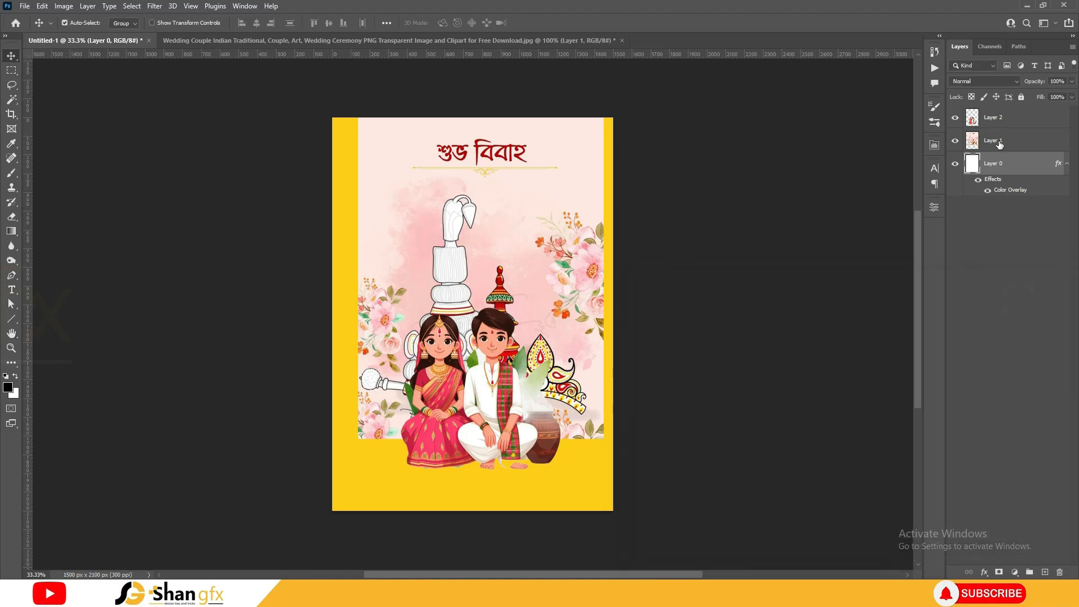
# Step: Add a black mask to the illustration layer and reveal the artwork behind the couple with a soft white brush at 100% opacity
pyautogui.click(1004, 140)
pyautogui.hotkey('ctrl', 'i')
pyautogui.press('b')
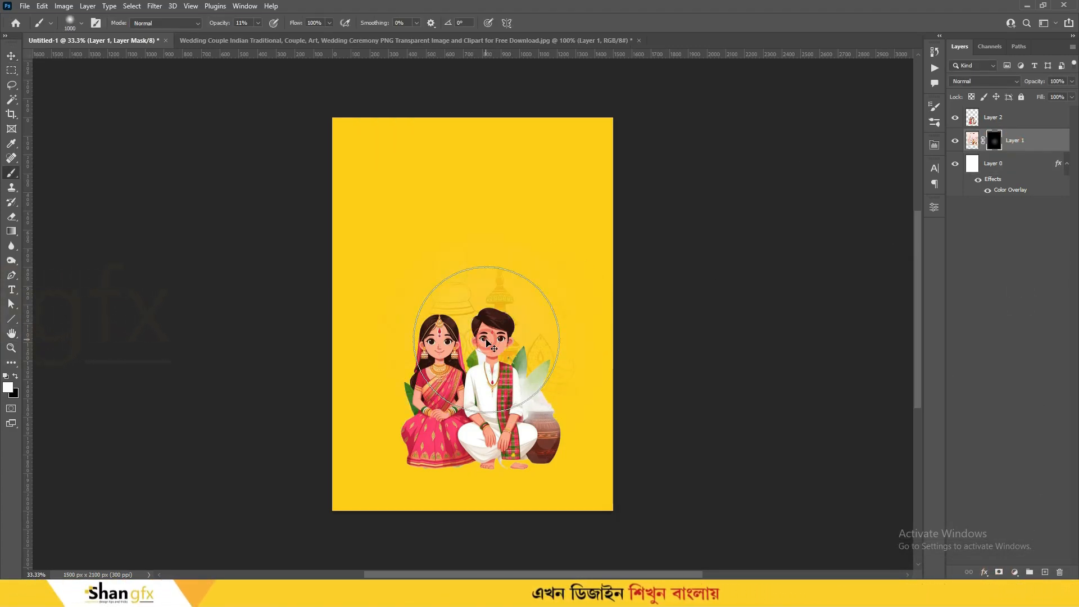
pyautogui.press('0')
pyautogui.moveTo(486, 340)
pyautogui.mouseDown()
pyautogui.moveTo(471, 367)
pyautogui.moveTo(451, 372)
pyautogui.moveTo(496, 348)
pyautogui.moveTo(466, 268)
pyautogui.moveTo(471, 365)
pyautogui.moveTo(435, 380)
pyautogui.mouseUp()
# Step: Set the illustration layer's blend mode to Darken
pyautogui.click(972, 140)
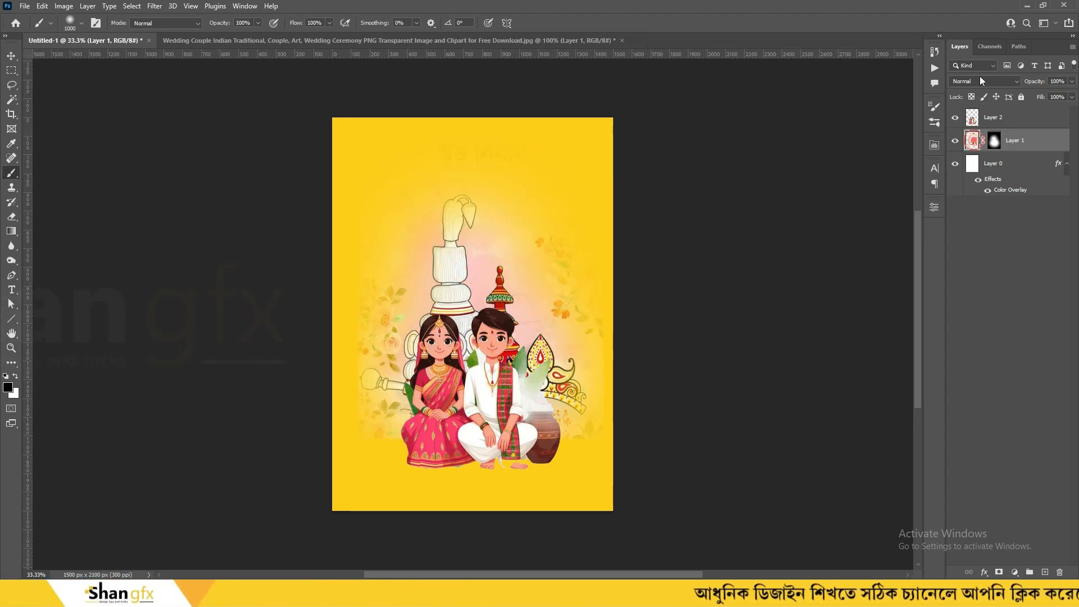
pyautogui.click(979, 79)
pyautogui.press('Down')
pyautogui.press('Down')
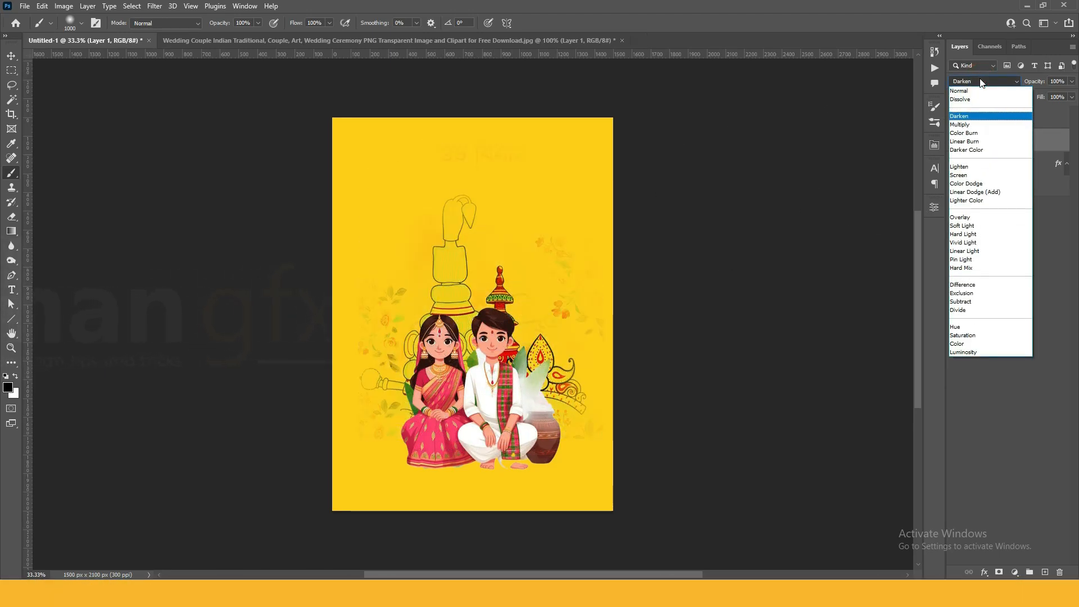
pyautogui.press('Return')
# Step: Paint black on the illustration's mask to hide the flowers at both sides and the faint title above
pyautogui.click(616, 292)
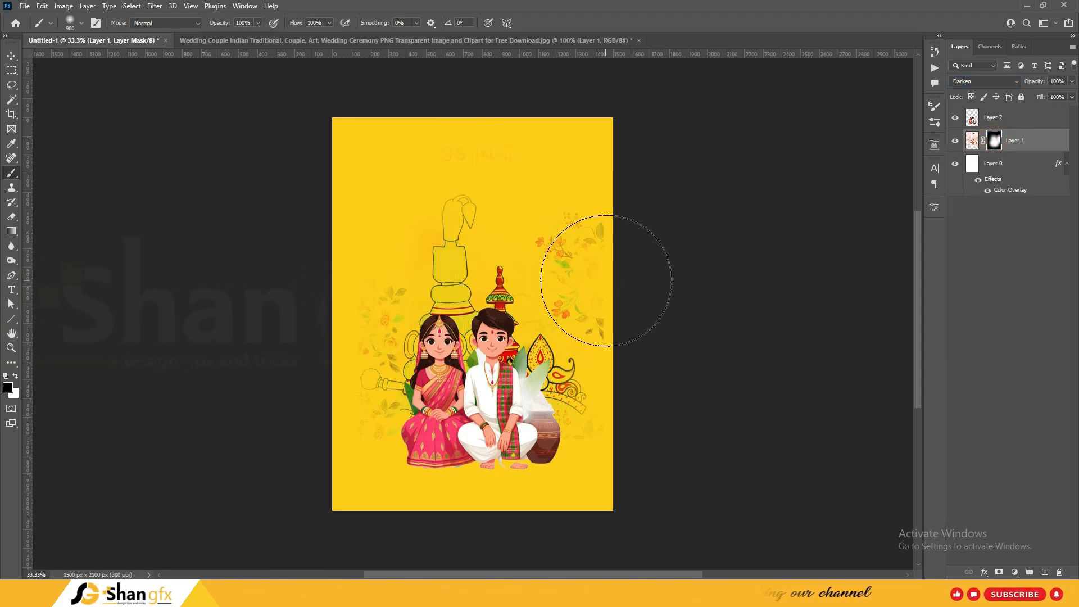
pyautogui.click(602, 289)
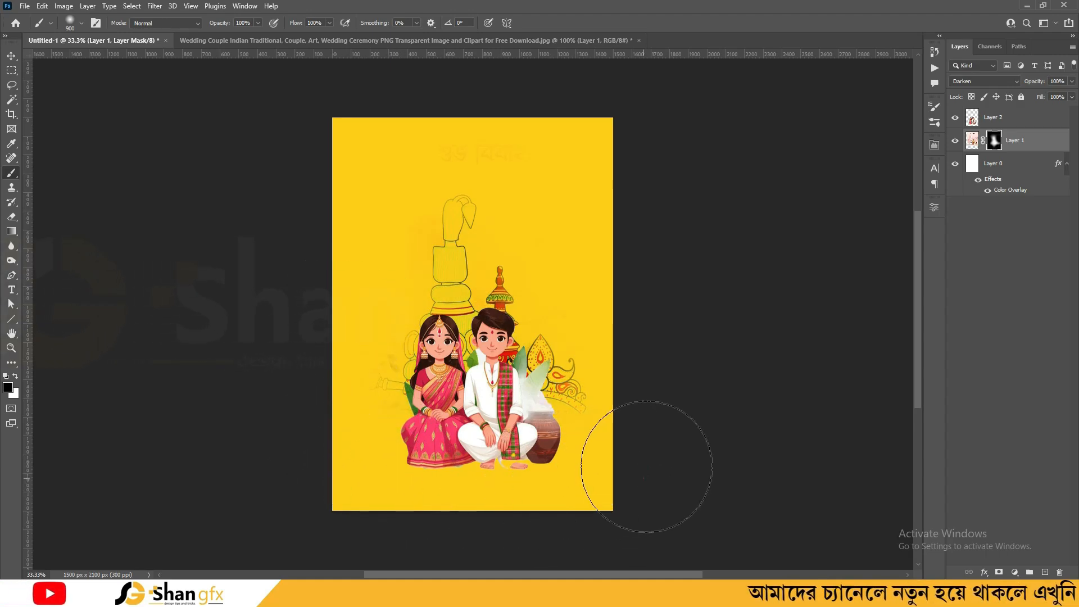
pyautogui.press('[')
pyautogui.press('[')
pyautogui.press('[')
pyautogui.press('[')
pyautogui.press('[')
pyautogui.press('[')
pyautogui.press('[')
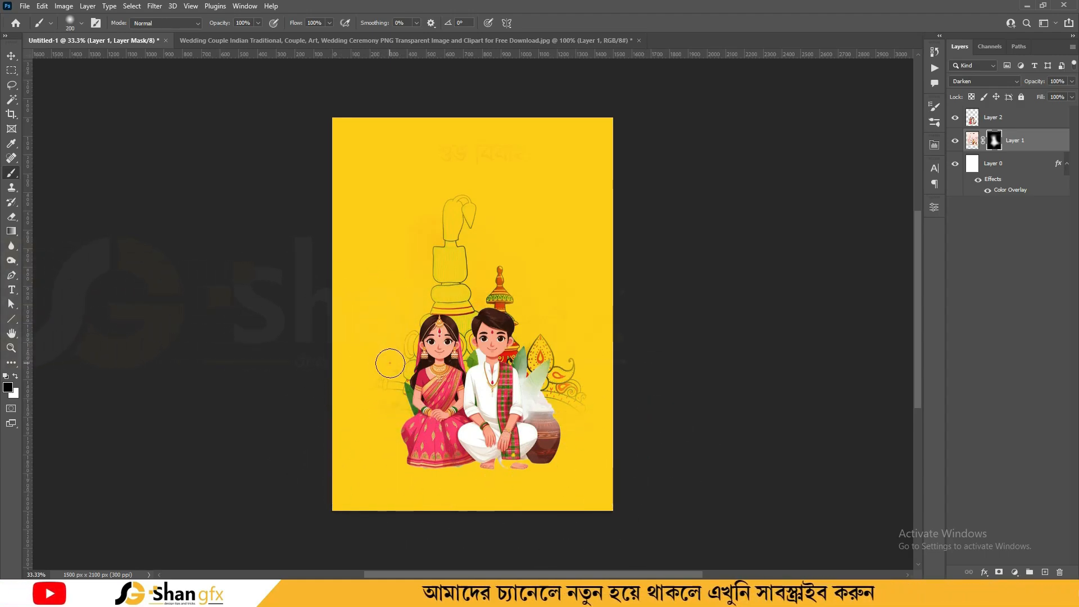
pyautogui.press(']')
pyautogui.moveTo(446, 151)
pyautogui.mouseDown()
pyautogui.moveTo(507, 150)
pyautogui.moveTo(638, 186)
pyautogui.mouseUp()
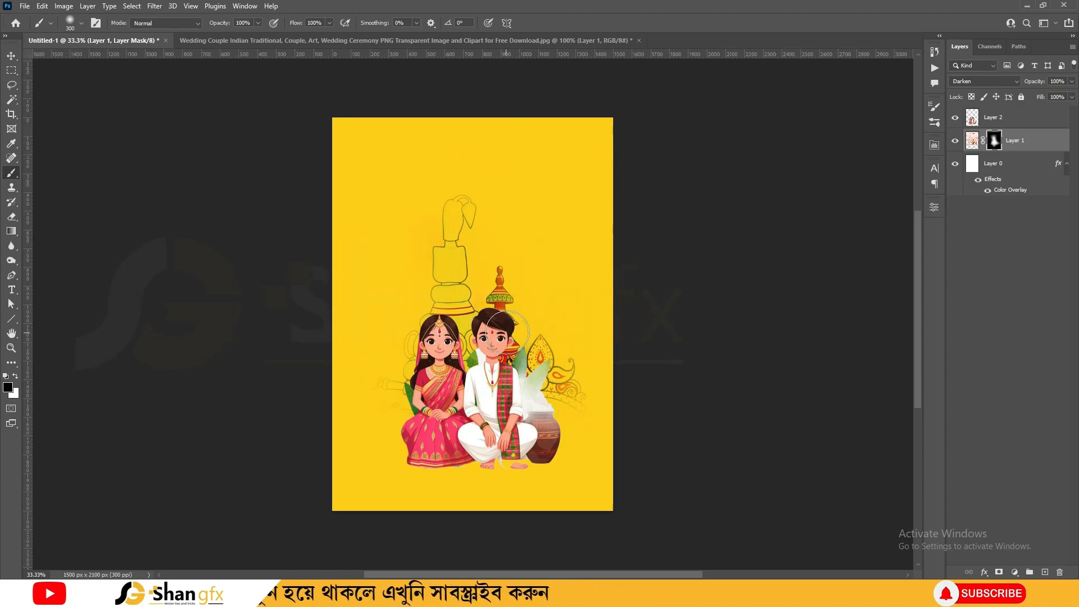
# Step: Paint white on the mask with a smaller brush to restore the outlined ornament and crown, and hide stray lines beside the bride
pyautogui.press('x')
pyautogui.press('[')
pyautogui.press('[')
pyautogui.hotkey('ctrl', '+')
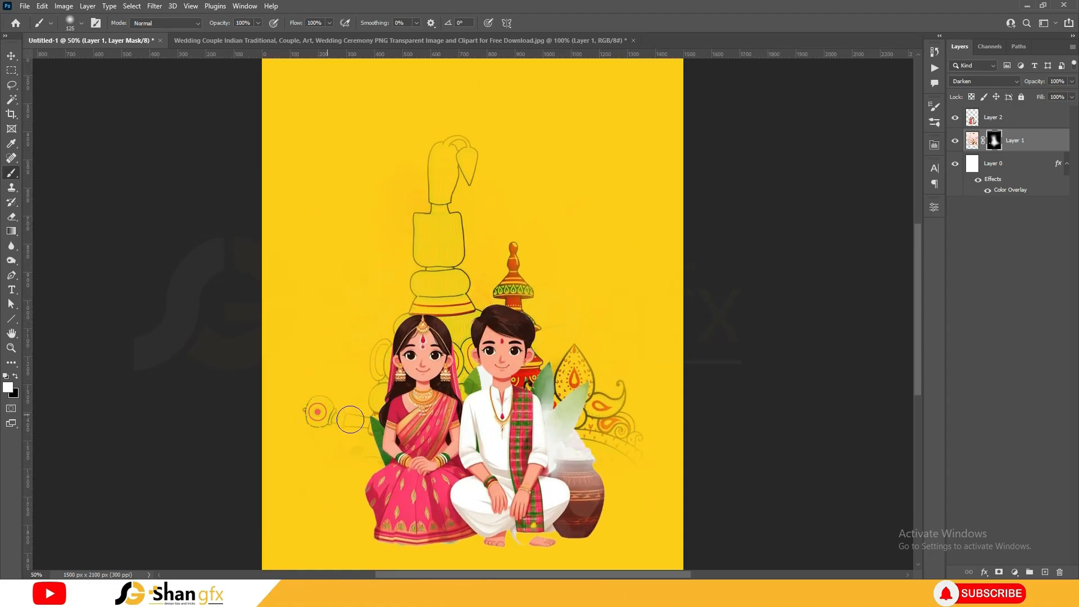
pyautogui.moveTo(350, 419); pyautogui.dragTo(370, 423)
pyautogui.moveTo(604, 436)
pyautogui.mouseDown()
pyautogui.moveTo(574, 428)
pyautogui.moveTo(571, 375)
pyautogui.mouseUp()
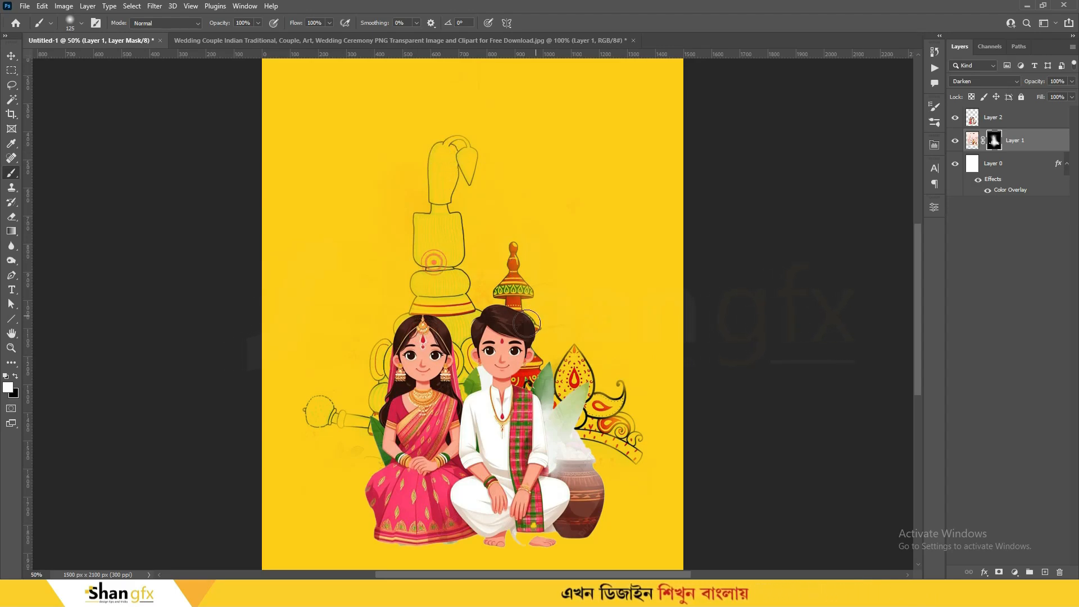
pyautogui.press('[')
pyautogui.press('[')
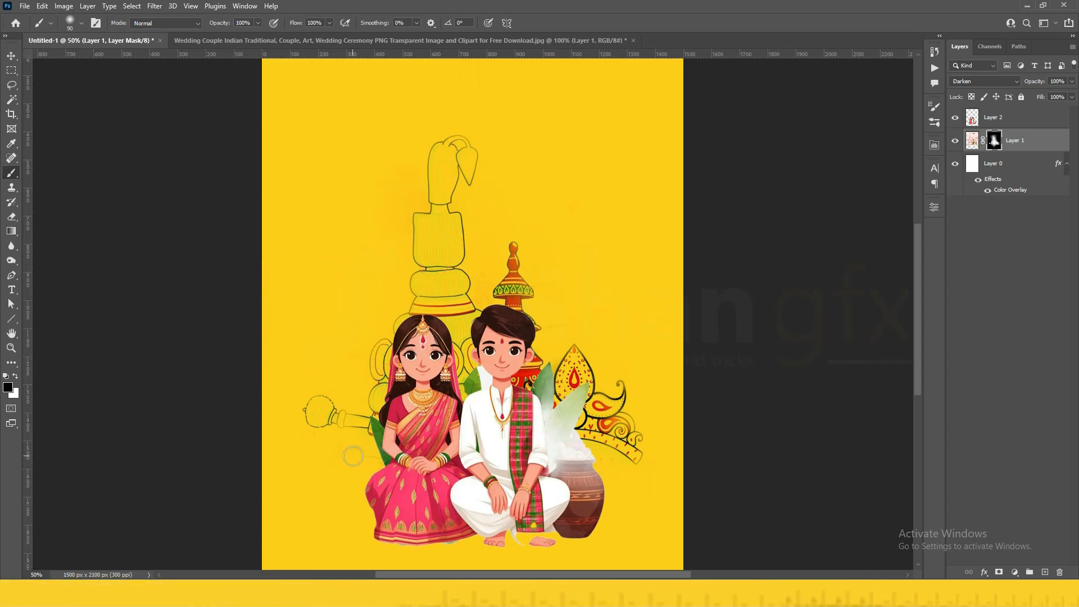
# Step: Group the couple and illustration layers together
pyautogui.hotkey('ctrl', '-')
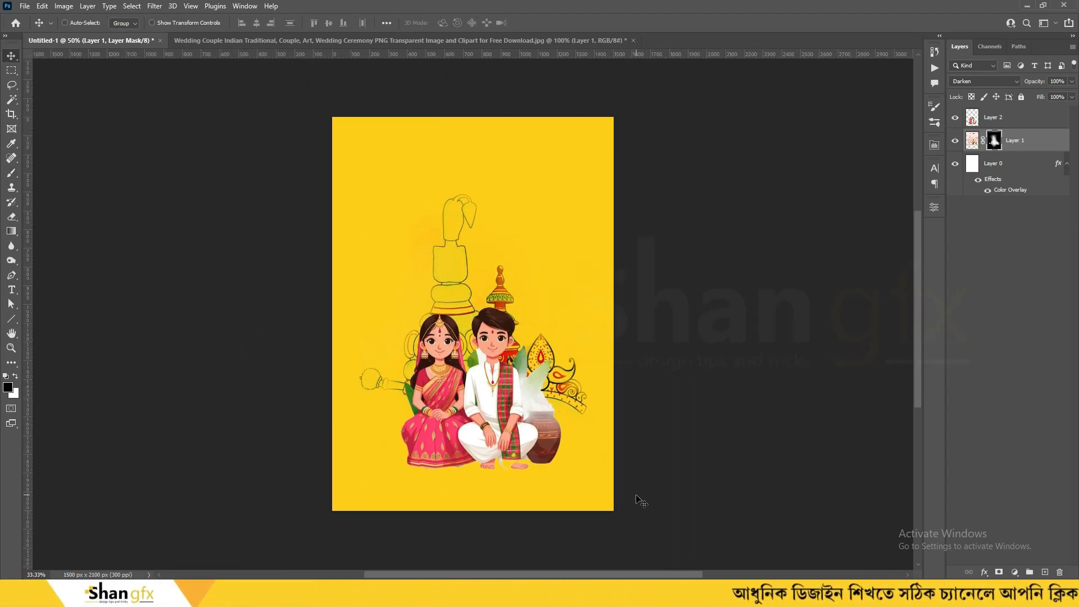
pyautogui.hotkey('ctrl', '-')
pyautogui.hotkey('ctrl', '+')
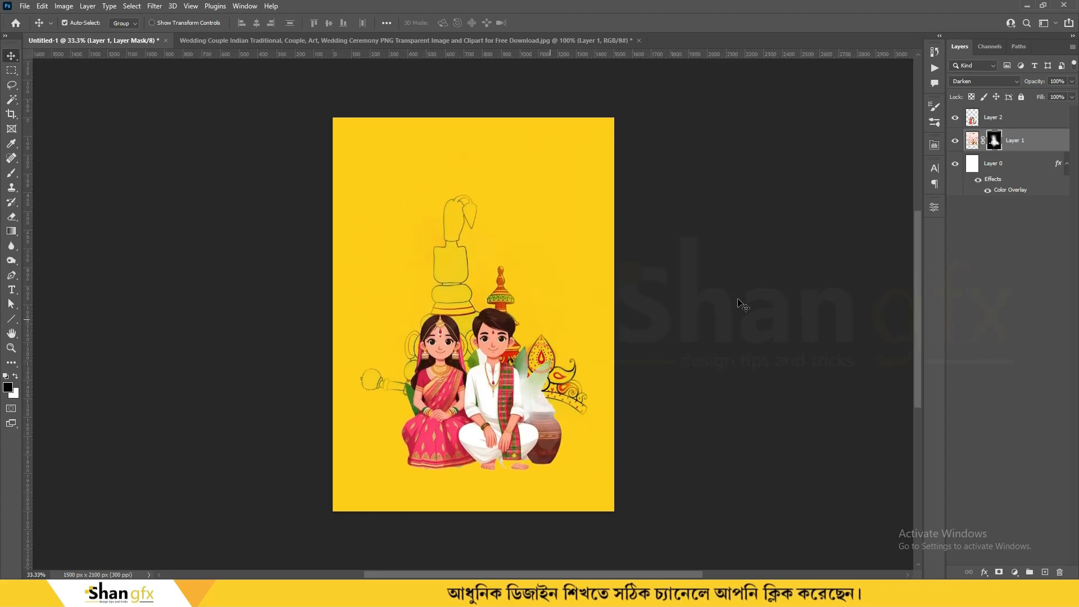
pyautogui.keyDown('shift'); pyautogui.click(1005, 124); pyautogui.keyUp('shift')
pyautogui.hotkey('ctrl', 'g')
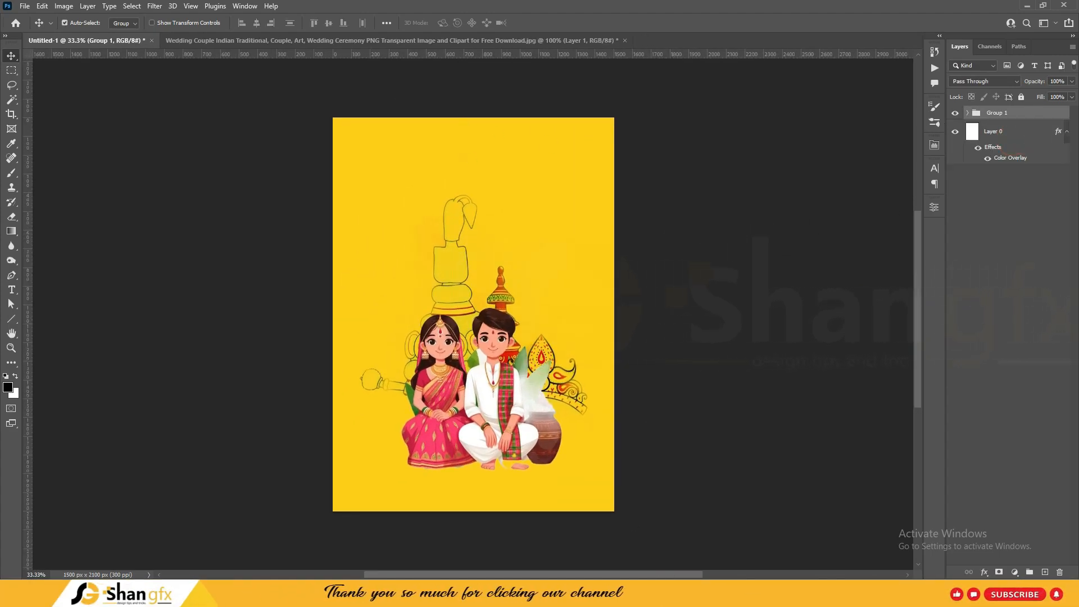
# Step: Open the eucalyptus branch image, unlock its background layer and delete the checkered backdrop with the Magic Wand
pyautogui.hotkey('alt', 'Tab')
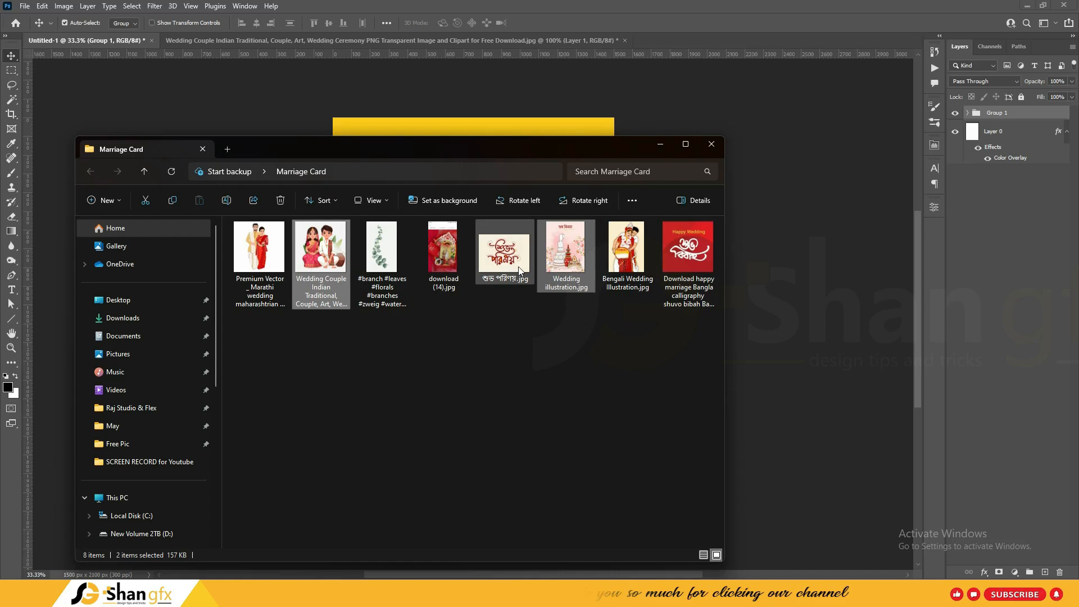
pyautogui.moveTo(381, 248); pyautogui.dragTo(659, 42)
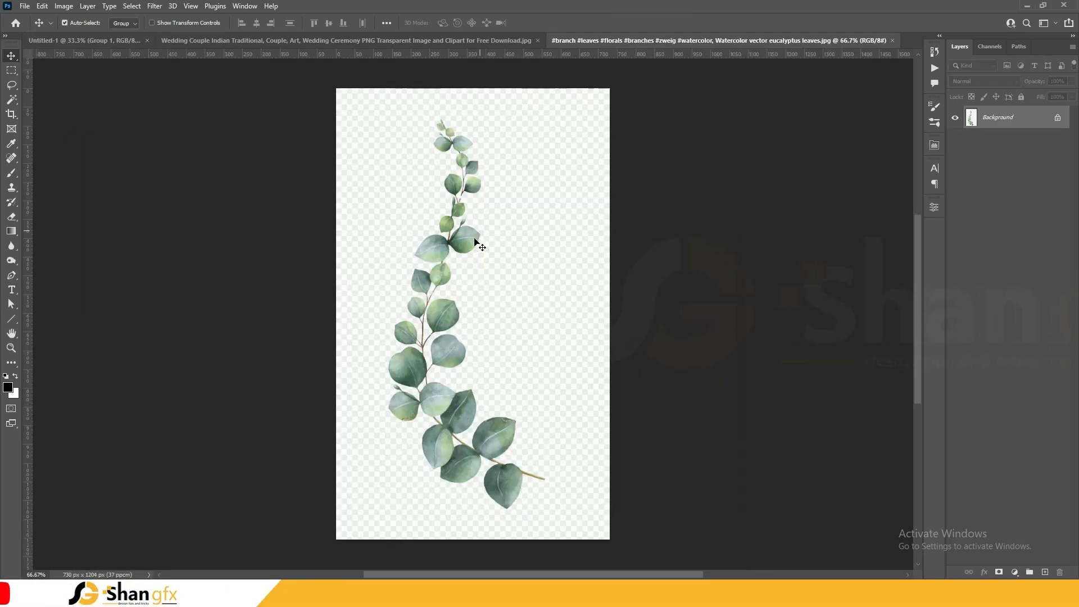
pyautogui.press('w')
pyautogui.hotkey('shift', 'w')
pyautogui.click(527, 260)
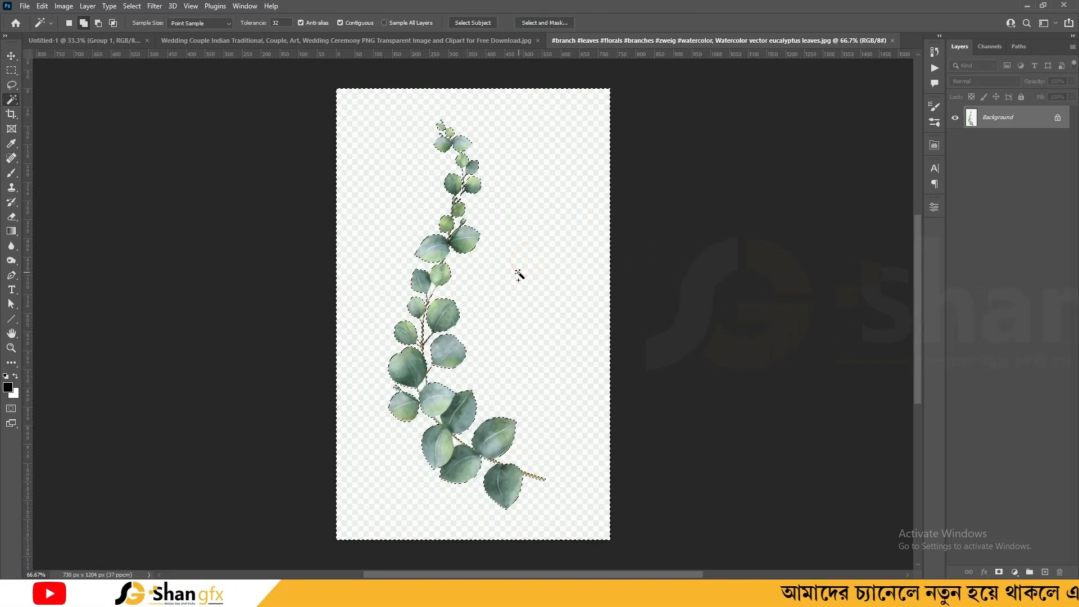
pyautogui.press('Delete')
pyautogui.click(608, 173)
pyautogui.doubleClick(990, 118)
pyautogui.press('Return')
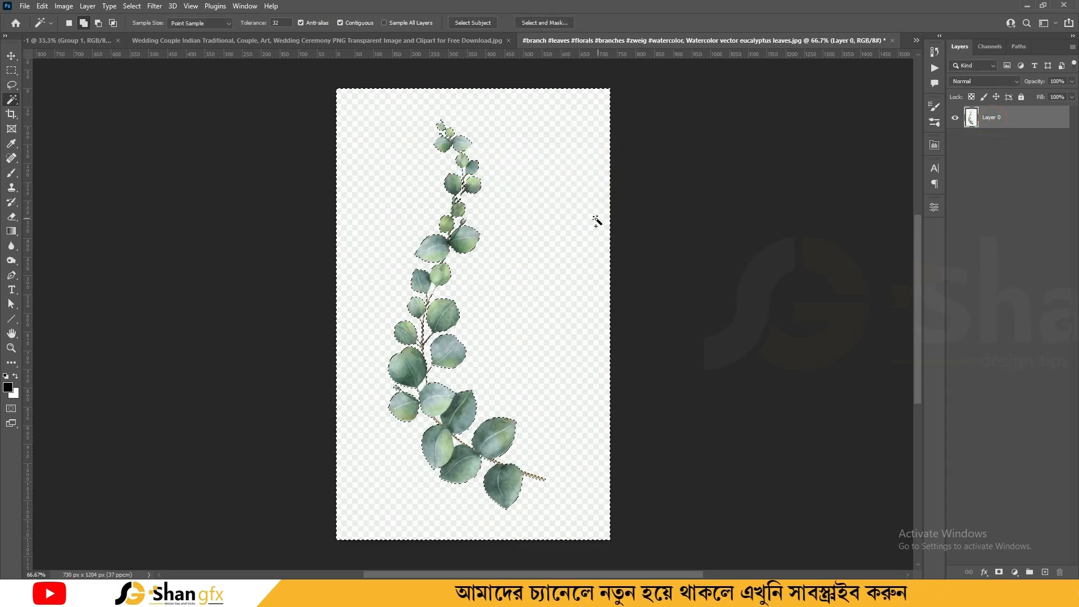
pyautogui.press('Delete')
pyautogui.hotkey('ctrl', 'd')
# Step: Bring the eucalyptus branch into the card above the group, scale it down and place it along the card's left edge
pyautogui.press('v')
pyautogui.moveTo(468, 238); pyautogui.dragTo(349, 264)
pyautogui.click(997, 122)
pyautogui.hotkey('ctrl', 't')
pyautogui.moveTo(416, 224); pyautogui.dragTo(381, 337)
pyautogui.press('Return')
# Step: Duplicate the branch, flip the copy horizontally and position it below the original so the two join
pyautogui.hotkey('ctrl', 'j')
pyautogui.hotkey('ctrl', 't')
pyautogui.rightClick(353, 360)
pyautogui.click(388, 332)
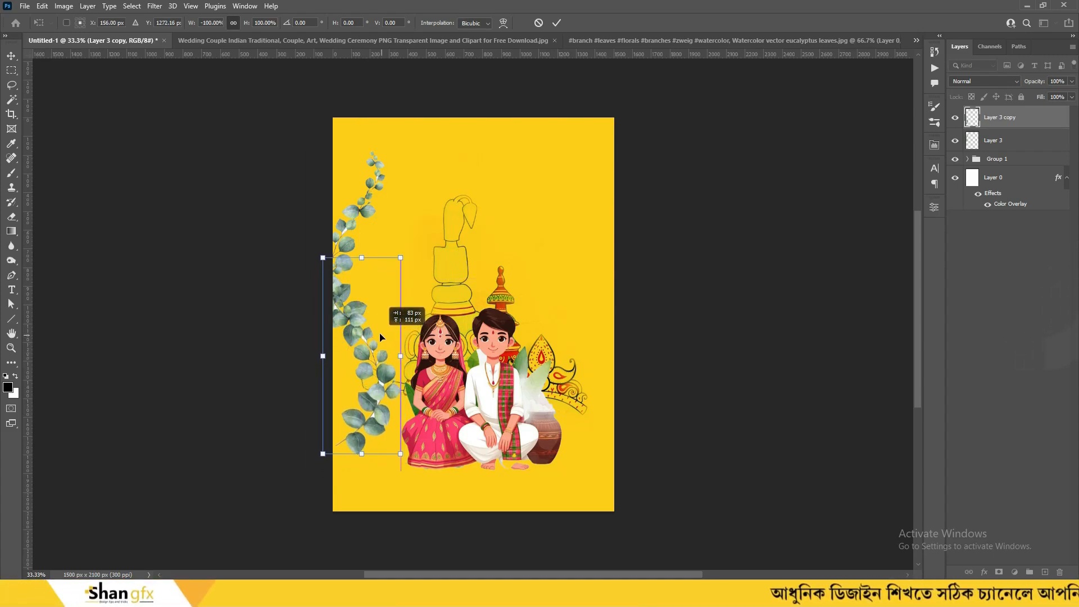
pyautogui.press('Return')
# Step: Merge the two branch layers, shift the combined branch and rotate it slightly along the card's left edge
pyautogui.keyDown('shift'); pyautogui.click(994, 144); pyautogui.keyUp('shift')
pyautogui.hotkey('ctrl', 'e')
pyautogui.hotkey('ctrl', 't')
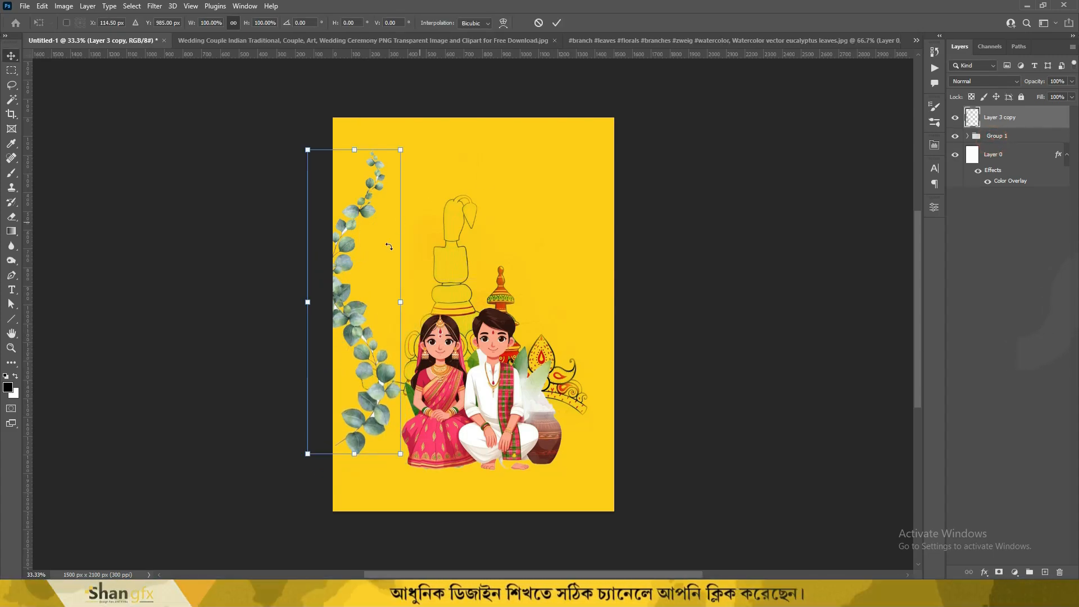
pyautogui.moveTo(361, 402); pyautogui.dragTo(355, 402)
pyautogui.press('Return')
pyautogui.hotkey('ctrl', 't')
pyautogui.moveTo(365, 276); pyautogui.dragTo(374, 265)
pyautogui.moveTo(415, 137); pyautogui.dragTo(418, 145)
pyautogui.doubleClick(364, 254)
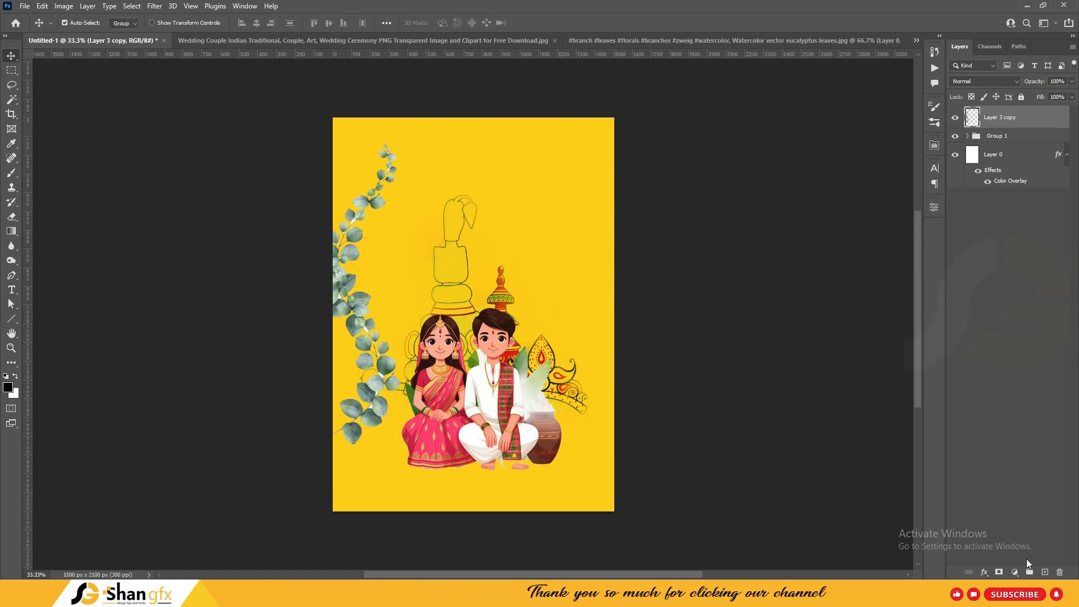
# Step: Mask the branch layer and paint the mask with a soft black brush of about 1100 px to fade the leaves' inner side
pyautogui.press('b')
pyautogui.press(']')
pyautogui.press(']')
pyautogui.press(']')
pyautogui.press(']')
pyautogui.press(']')
pyautogui.press(']')
pyautogui.press(']')
pyautogui.press(']')
pyautogui.press(']')
pyautogui.press(']')
pyautogui.press(']')
pyautogui.press(']')
pyautogui.moveTo(381, 485); pyautogui.dragTo(438, 402)
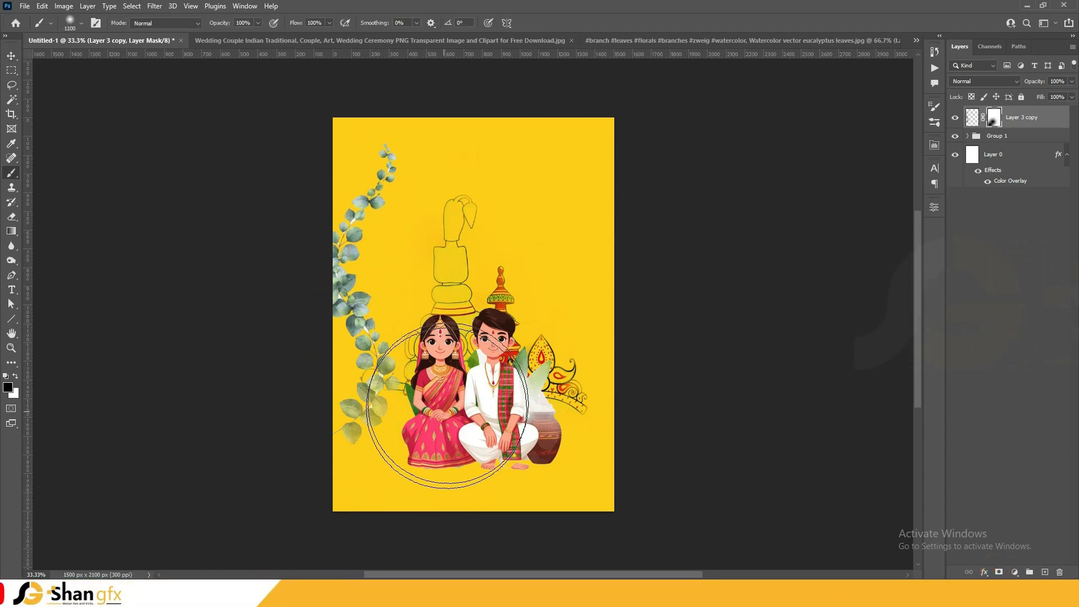
pyautogui.moveTo(406, 285); pyautogui.dragTo(484, 208)
# Step: Set the branch layer's blend mode to Darken
pyautogui.click(972, 120)
pyautogui.click(974, 80)
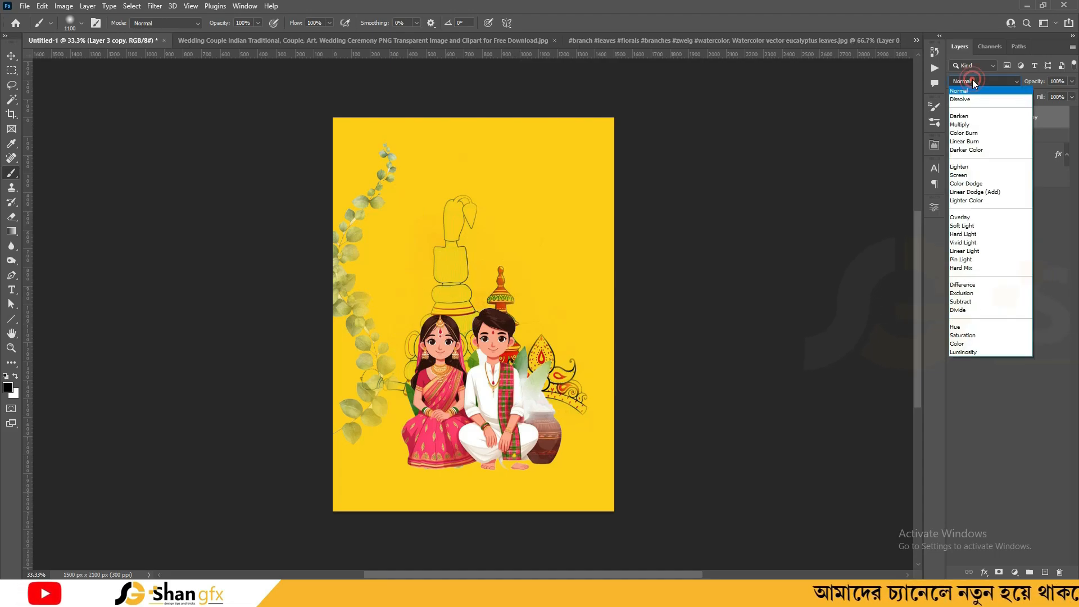
pyautogui.click(975, 116)
# Step: Duplicate the branch, flip the copy horizontally and place it along the card's right edge, level with the original
pyautogui.hotkey('ctrl', 'j')
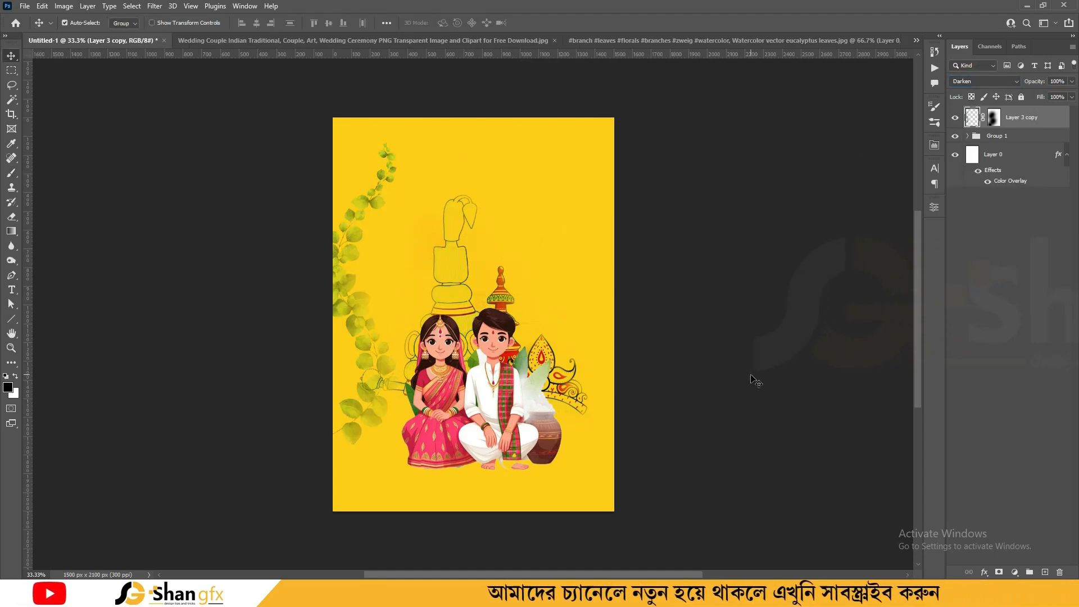
pyautogui.hotkey('ctrl', 't')
pyautogui.rightClick(376, 302)
pyautogui.click(428, 525)
pyautogui.moveTo(366, 316); pyautogui.dragTo(605, 316)
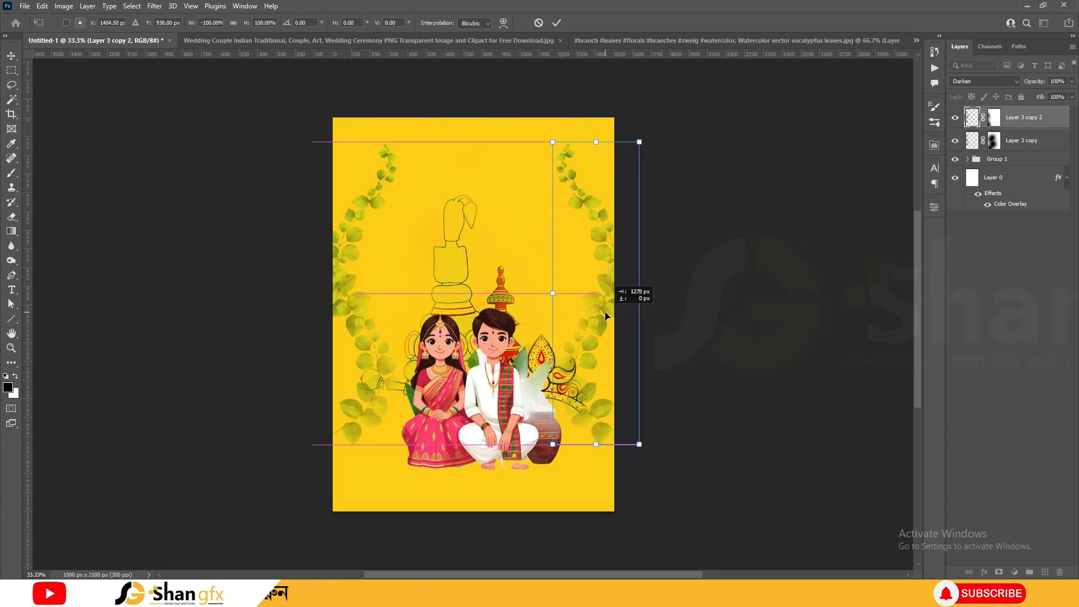
# Step: Fade the lower leaves of both branches further by painting their masks with a soft brush at 33% opacity
pyautogui.click(993, 119)
pyautogui.press('b')
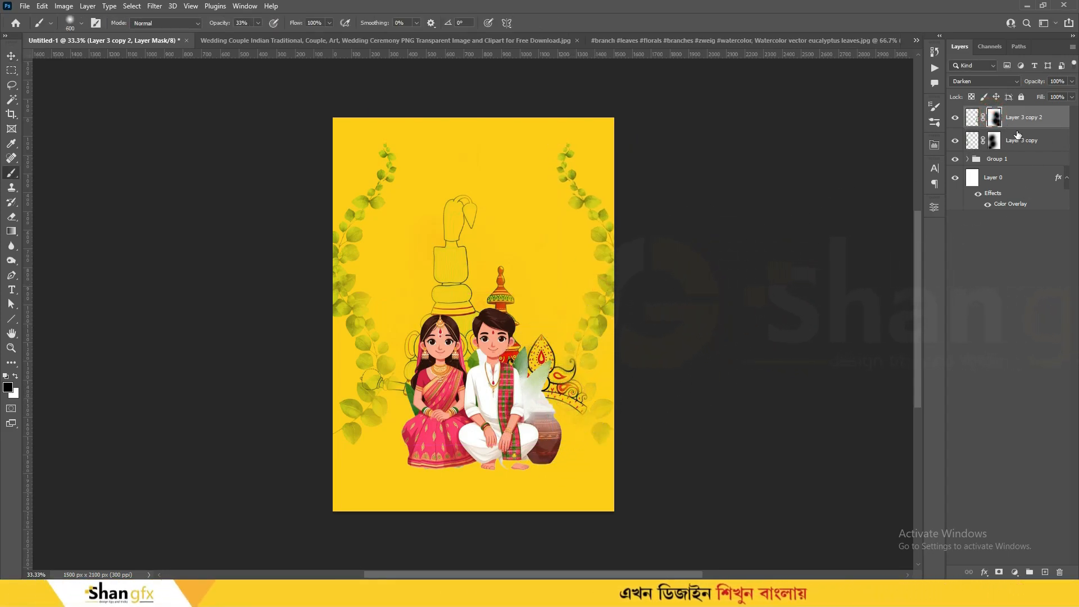
pyautogui.click(994, 140)
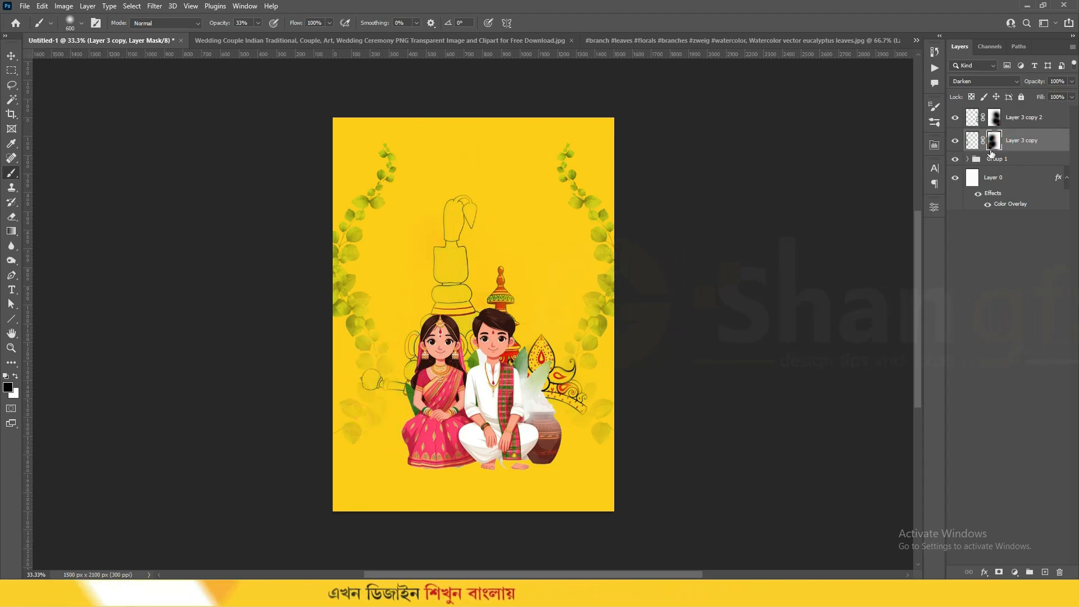
# Step: Add a new layer above the background and dab pure red with a soft 33% opacity brush at the card's left and right edges
pyautogui.click(1005, 177)
pyautogui.click(1045, 572)
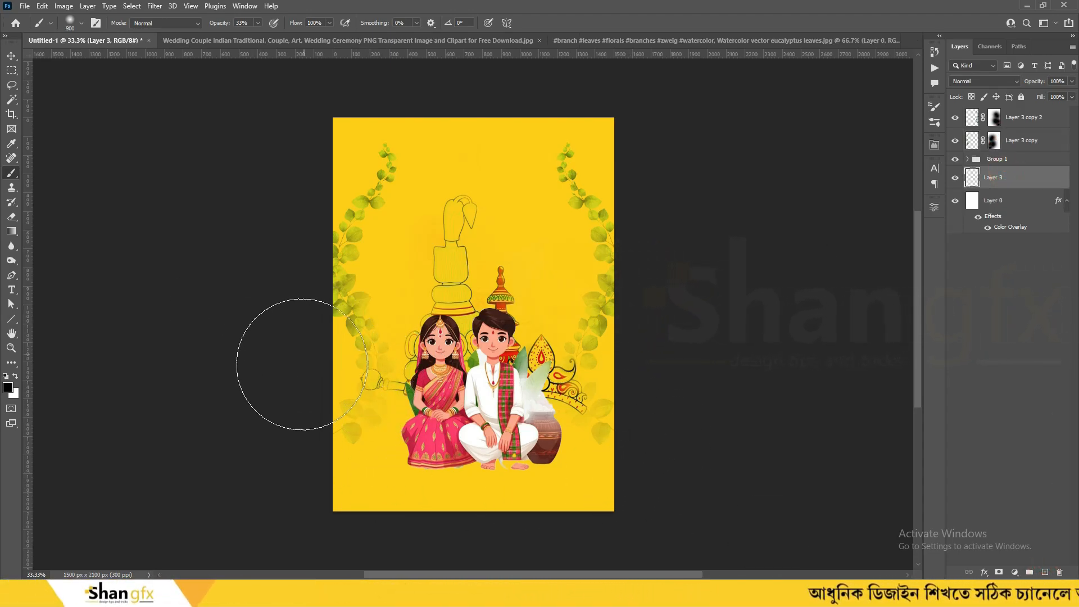
pyautogui.click(8, 387)
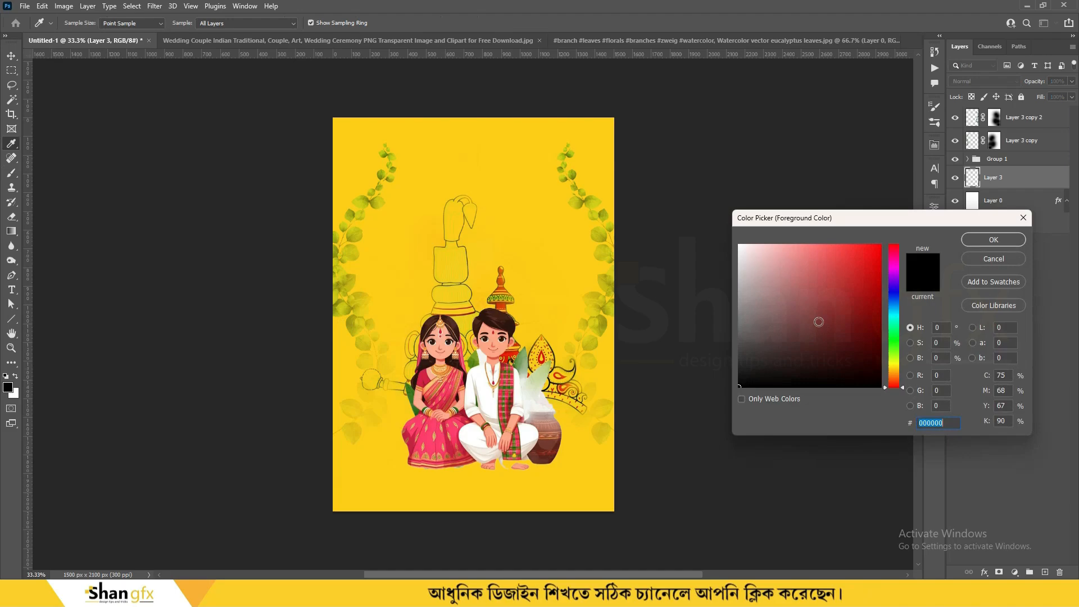
pyautogui.click(881, 245)
pyautogui.press('Return')
pyautogui.click(311, 364)
pyautogui.click(635, 365)
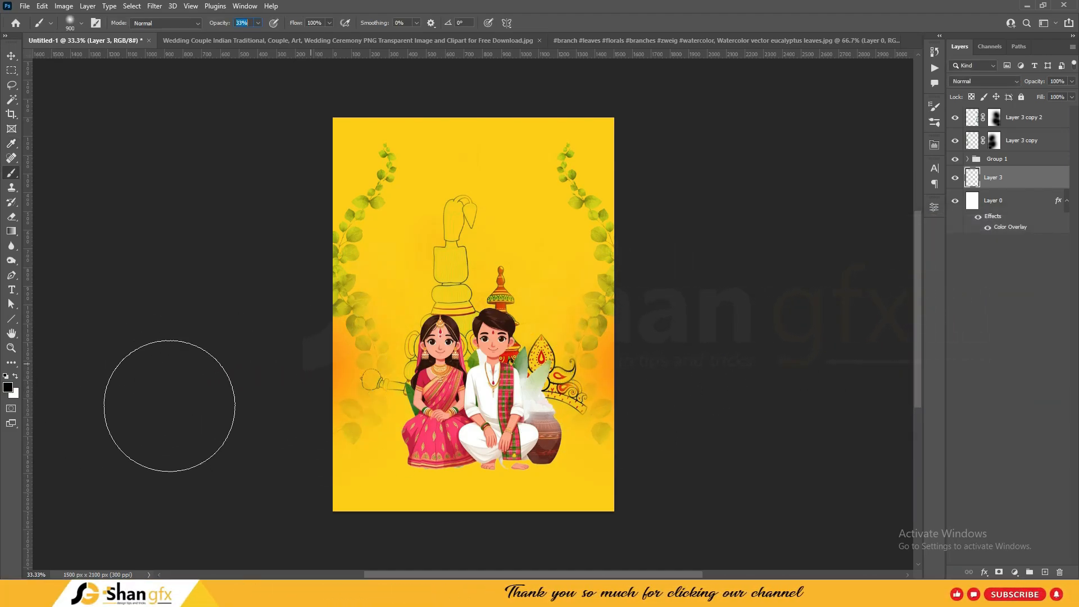
# Step: Apply a Color Overlay in orange #f47721 to the painted glow layer
pyautogui.click(984, 571)
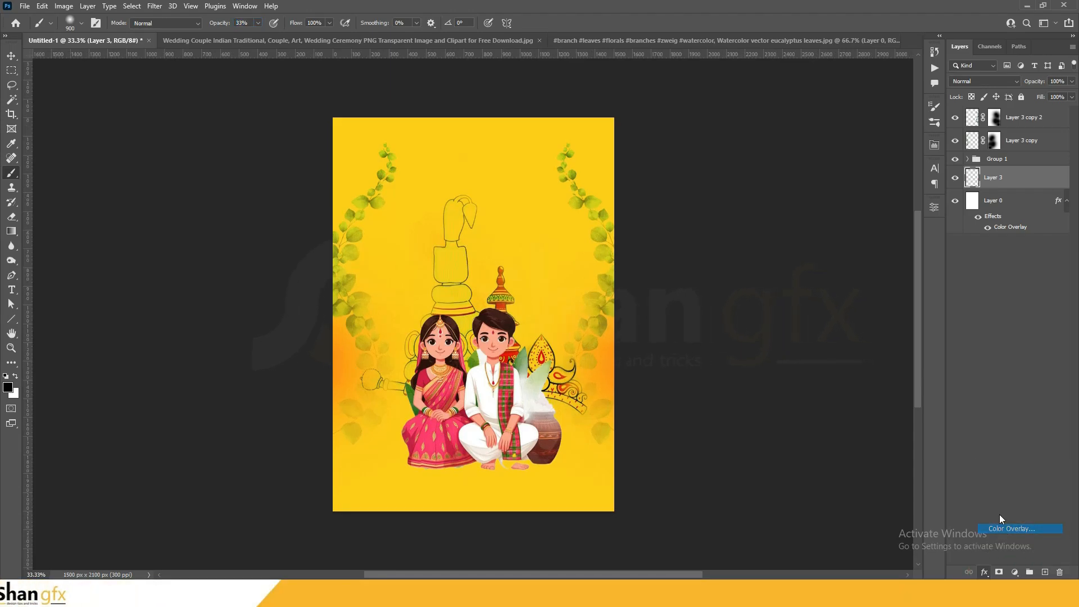
pyautogui.click(966, 494)
pyautogui.click(906, 320)
pyautogui.write('55')
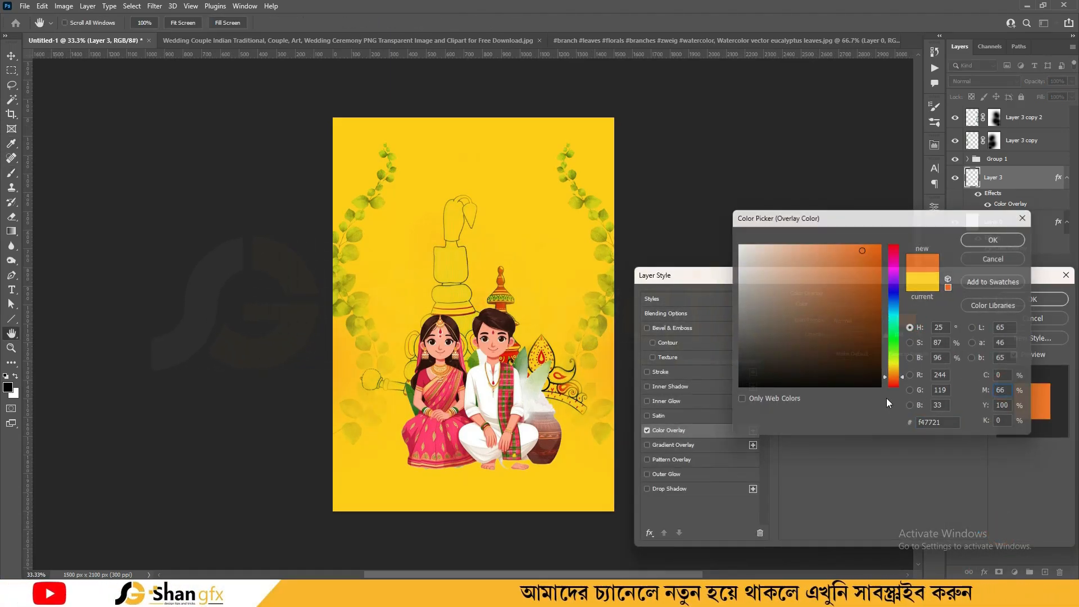
pyautogui.press('Return')
pyautogui.press('Return')
# Step: Undo the last change, enlarge the brush to about 1600 px and paint a soft orange glow along the card's bottom edge
pyautogui.hotkey('ctrl', 'z')
pyautogui.press(']')
pyautogui.press(']')
pyautogui.press(']')
pyautogui.press(']')
pyautogui.press(']')
pyautogui.press(']')
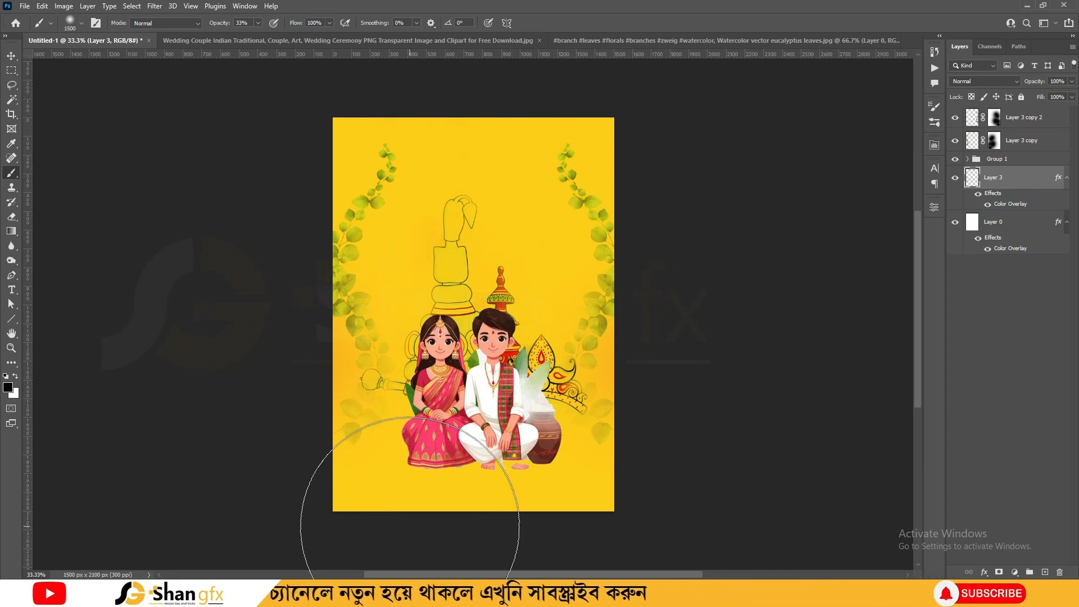
pyautogui.click(410, 527)
pyautogui.click(579, 537)
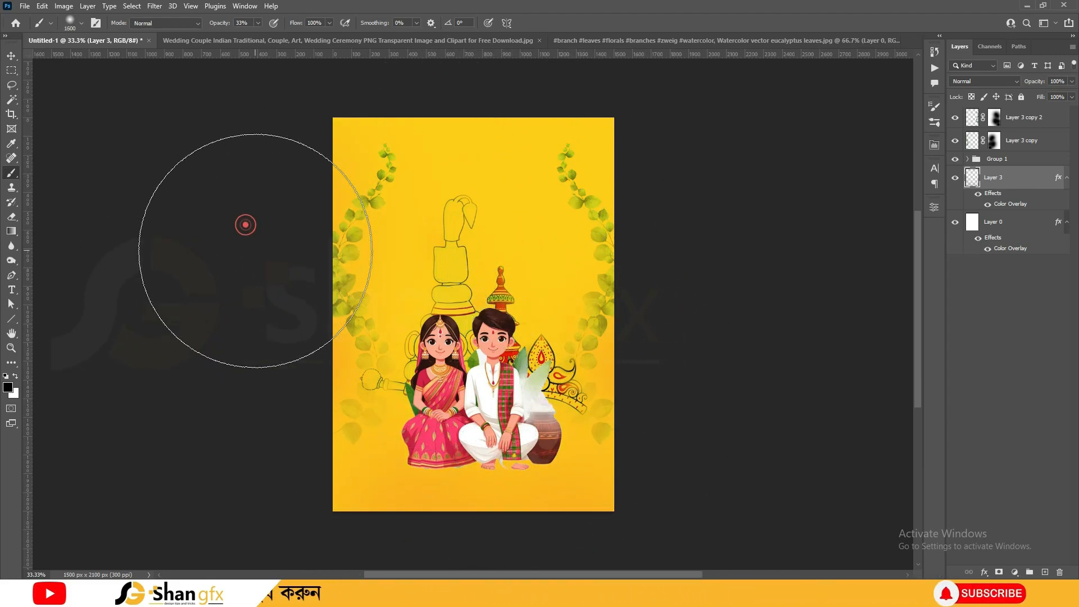
# Step: Draw a vertical line about 1235 px long with a white 6 px stroke and bring it to the front
pyautogui.press('v')
pyautogui.click(579, 301)
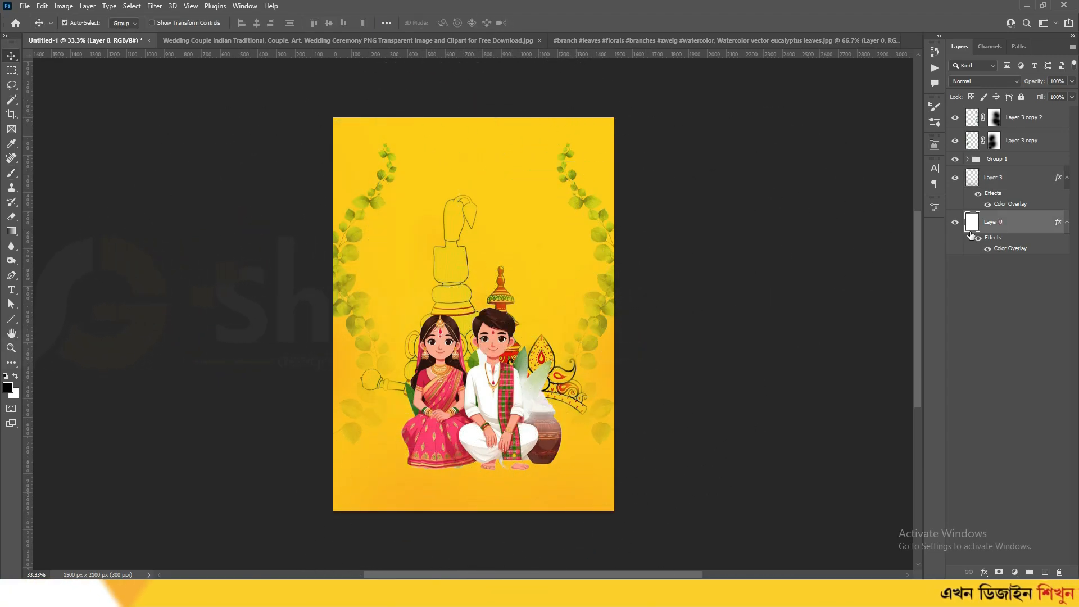
pyautogui.click(11, 321)
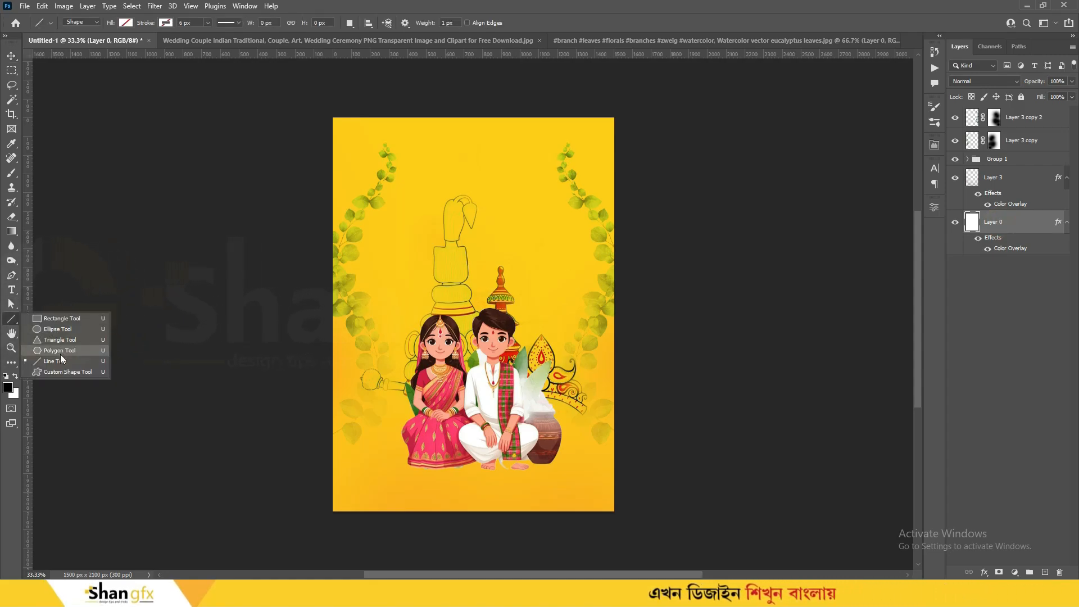
pyautogui.moveTo(427, 358); pyautogui.dragTo(429, 366)
pyautogui.click(805, 336)
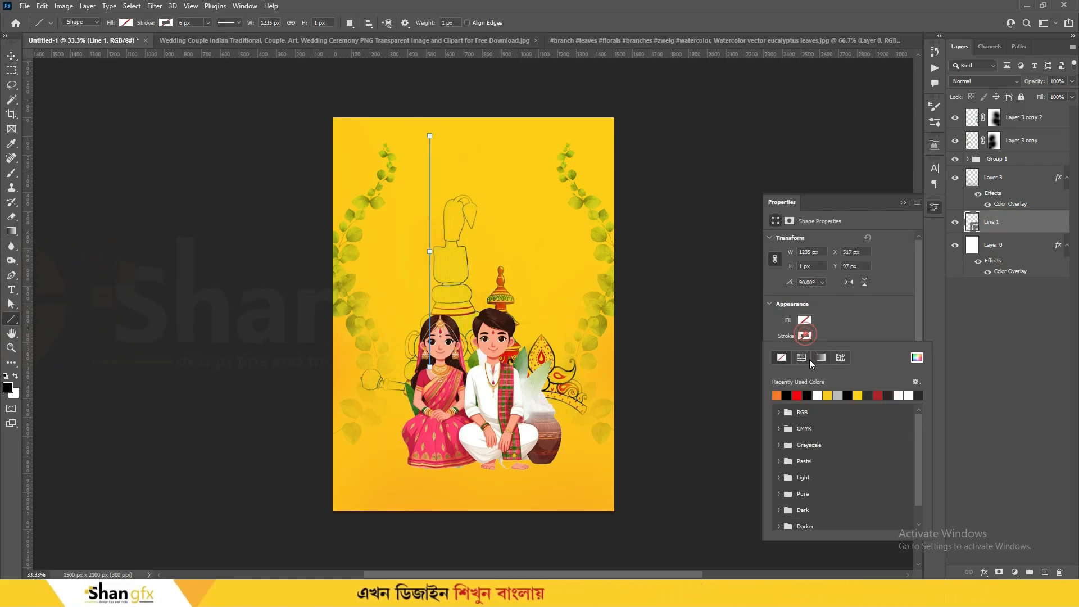
pyautogui.press('v')
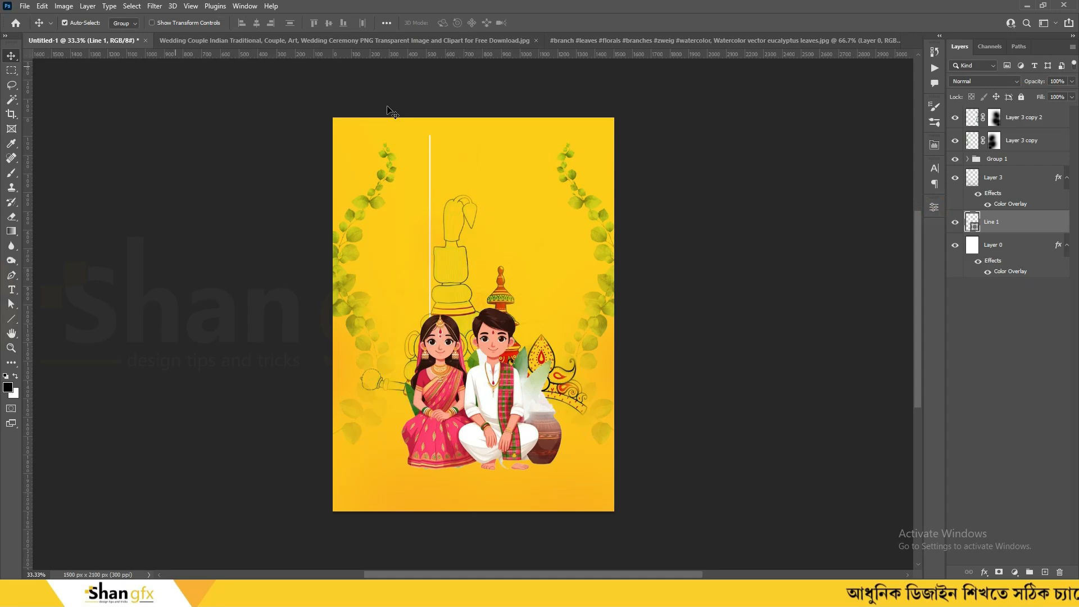
pyautogui.hotkey('ctrl', 'shift', ']')
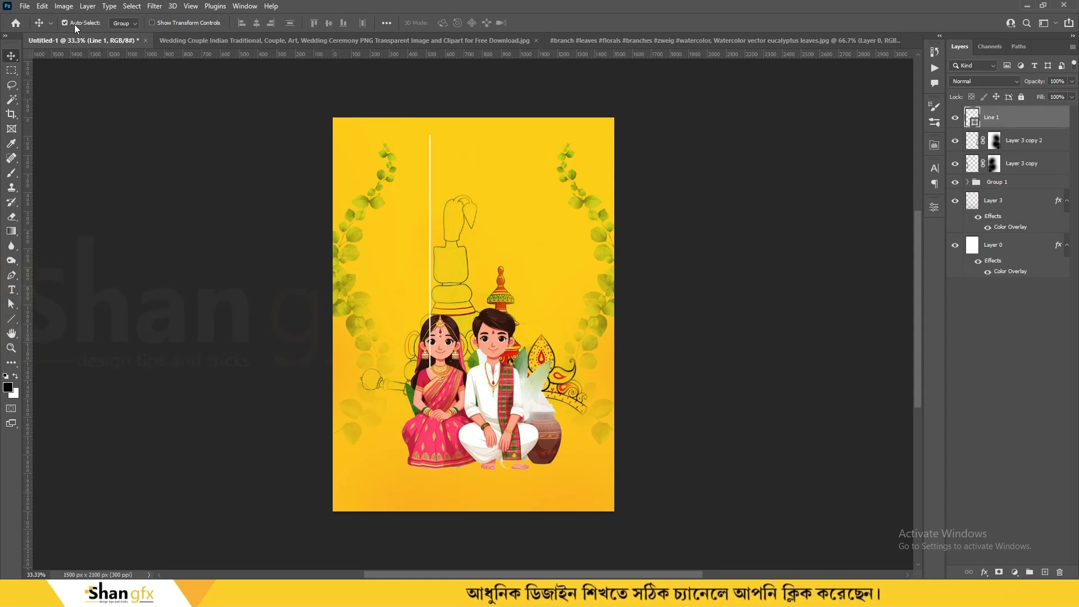
# Step: Turn off Auto-Select, move the line to the card's upper left edge and place a duplicate slightly to its right
pyautogui.click(75, 25)
pyautogui.moveTo(391, 184); pyautogui.dragTo(380, 187)
pyautogui.hotkey('ctrl', 'j')
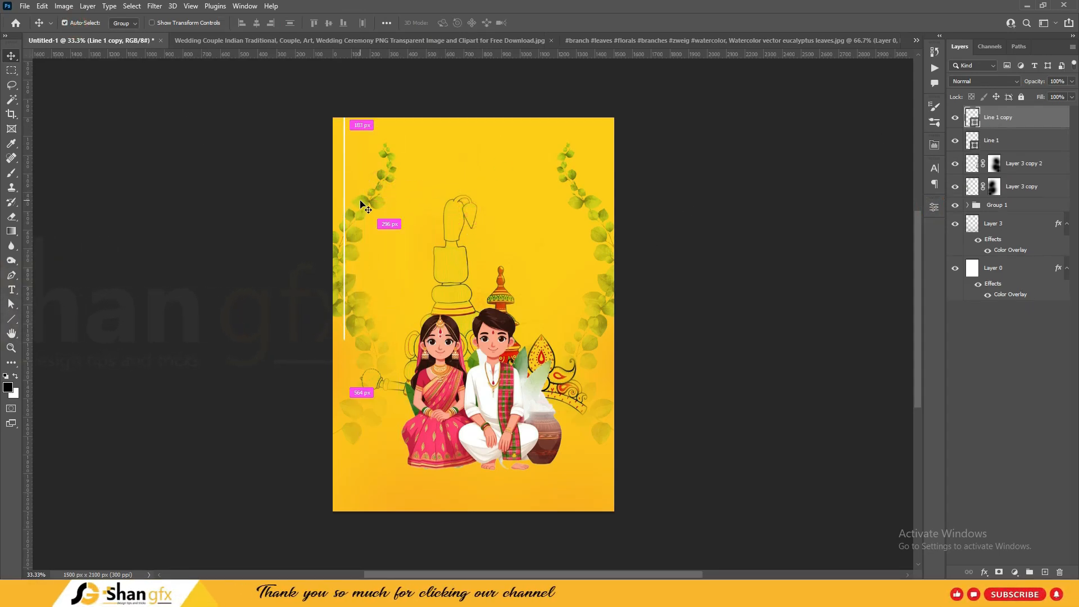
pyautogui.hotkey('ctrl', 't')
pyautogui.press('Return')
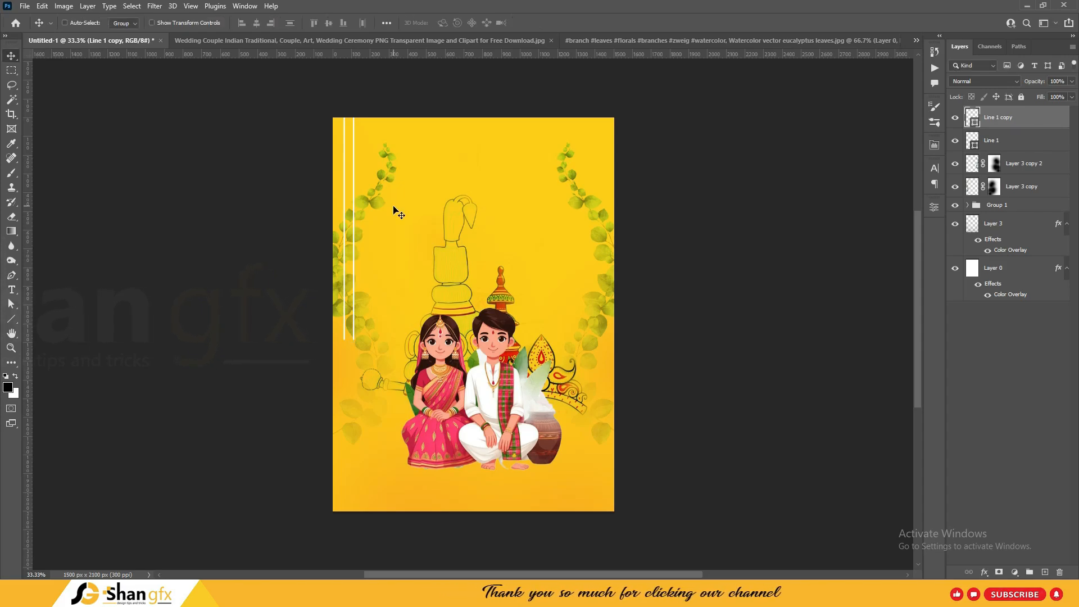
# Step: Repeat the duplicated line at the same spacing across the card's width and merge all the lines into one layer
pyautogui.hotkey('ctrl', 'alt', 'shift', 't')
pyautogui.hotkey('ctrl', 'alt', 'shift', 't')
pyautogui.hotkey('ctrl', 'alt', 'shift', 't')
pyautogui.hotkey('ctrl', 'alt', 'shift', 't')
pyautogui.hotkey('ctrl', 'alt', 'shift', 't')
pyautogui.hotkey('ctrl', 'alt', 'shift', 't')
pyautogui.hotkey('ctrl', 'alt', 'shift', 't')
pyautogui.hotkey('ctrl', 'alt', 'shift', 't')
pyautogui.hotkey('ctrl', 'alt', 'shift', 't')
pyautogui.hotkey('ctrl', 'alt', 'shift', 't')
pyautogui.hotkey('ctrl', 'alt', 'shift', 't')
pyautogui.hotkey('ctrl', 'alt', 'shift', 't')
pyautogui.hotkey('ctrl', 'alt', 'shift', 't')
pyautogui.hotkey('ctrl', 'alt', 'shift', 't')
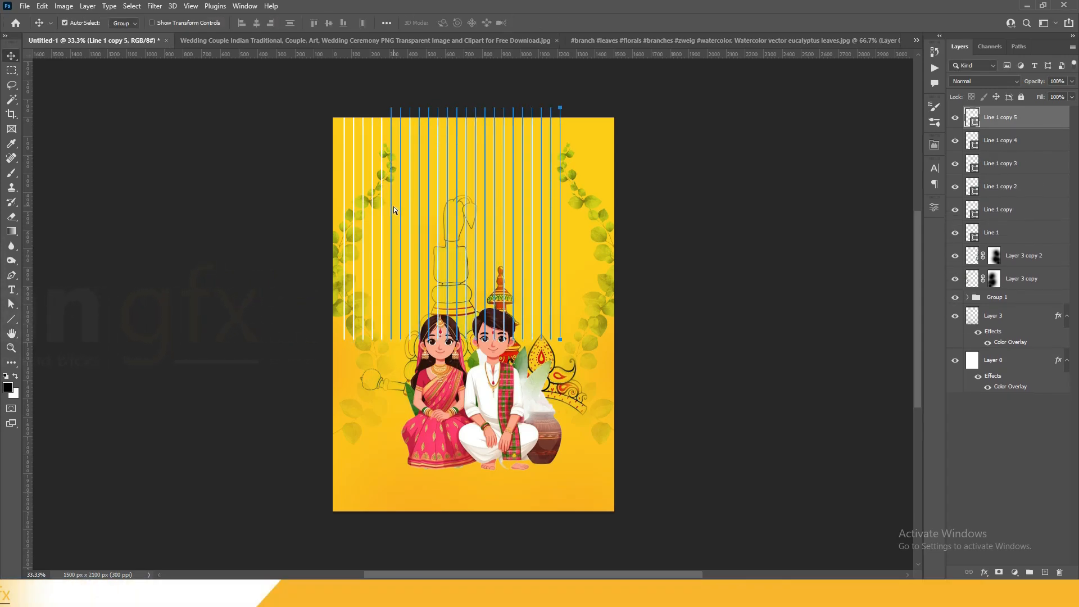
pyautogui.hotkey('ctrl', 'e')
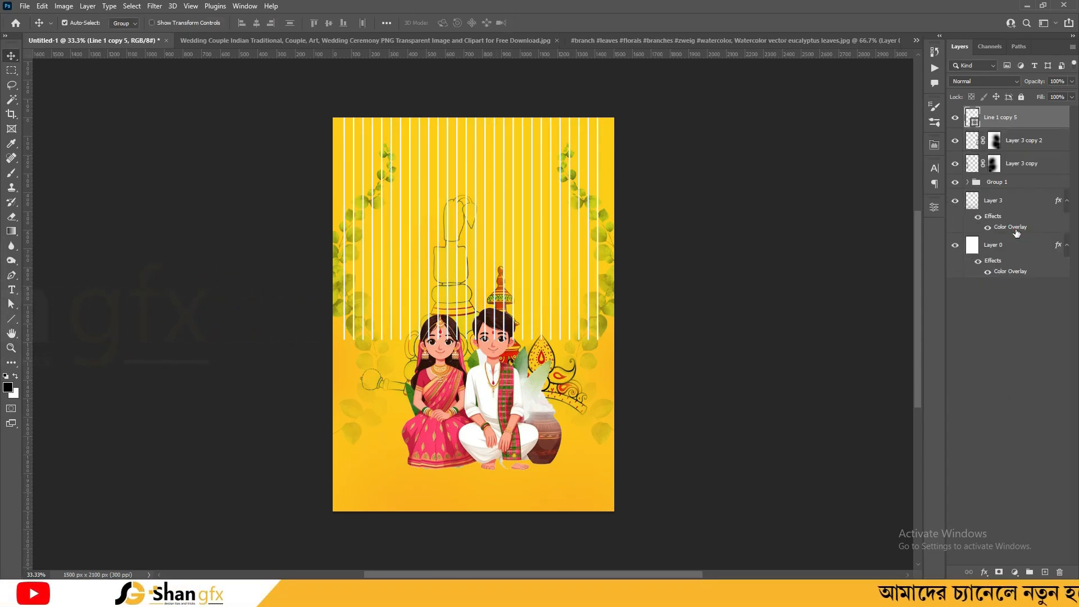
# Step: Stretch the merged lines to the card's full height, widen them slightly and send them directly above the background layer
pyautogui.hotkey('ctrl', 't')
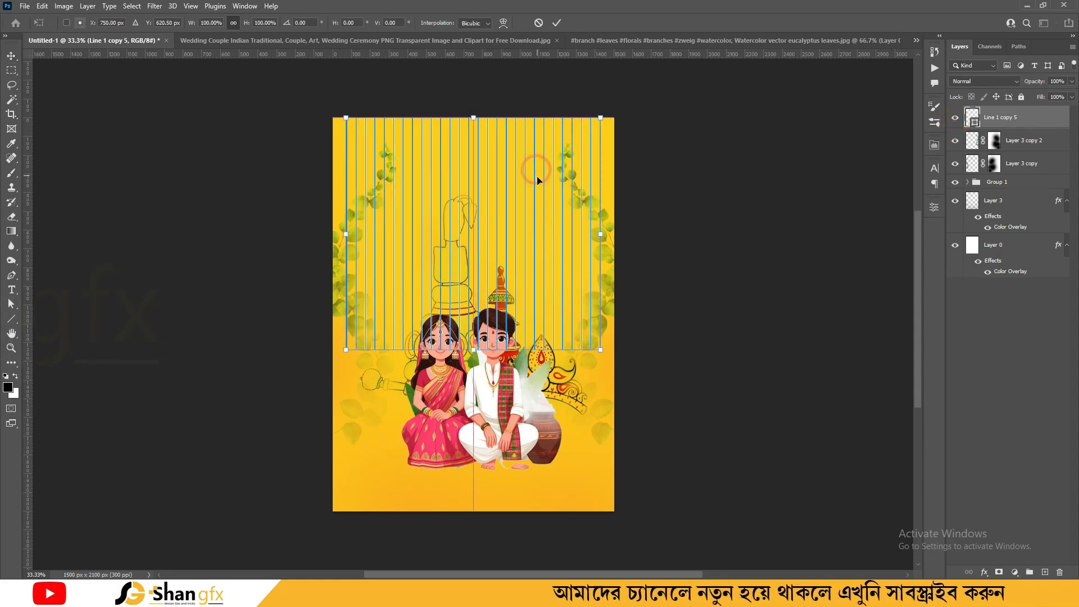
pyautogui.moveTo(474, 349); pyautogui.dragTo(474, 511)
pyautogui.moveTo(601, 314); pyautogui.dragTo(604, 315)
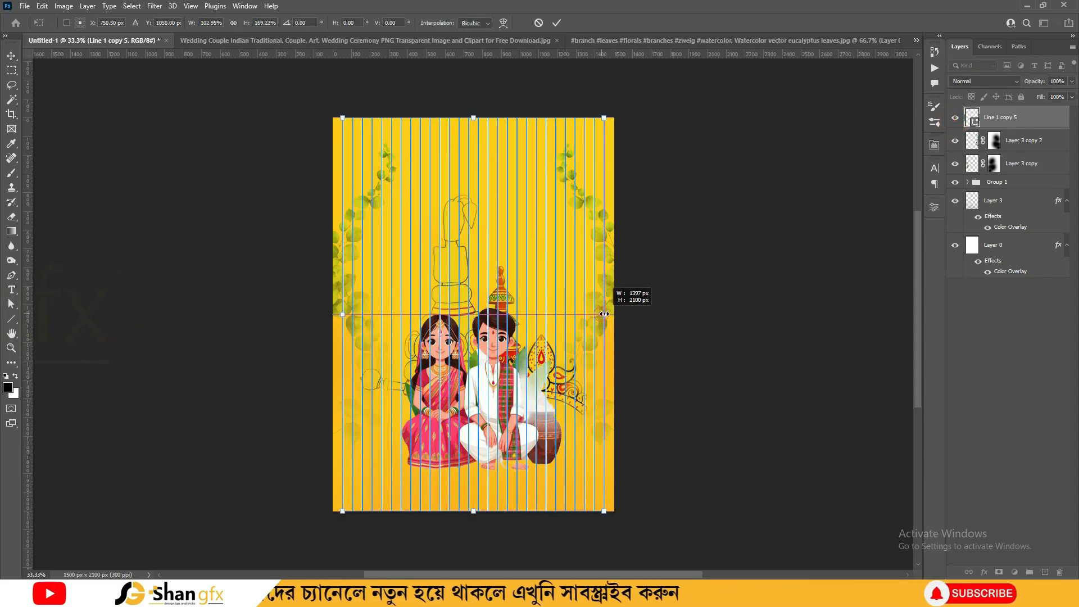
pyautogui.press('Return')
pyautogui.hotkey('ctrl', 'shift', '[')
pyautogui.hotkey('ctrl', ']')
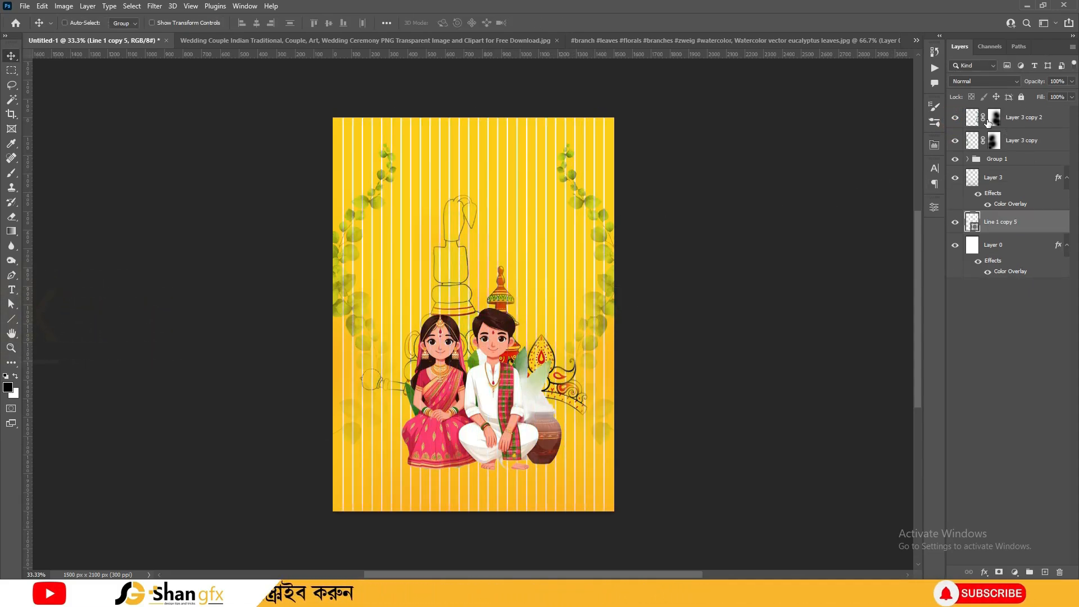
# Step: Add a layer mask to the stripes layer and set its blend mode to Dissolve
pyautogui.click(1000, 571)
pyautogui.press('b')
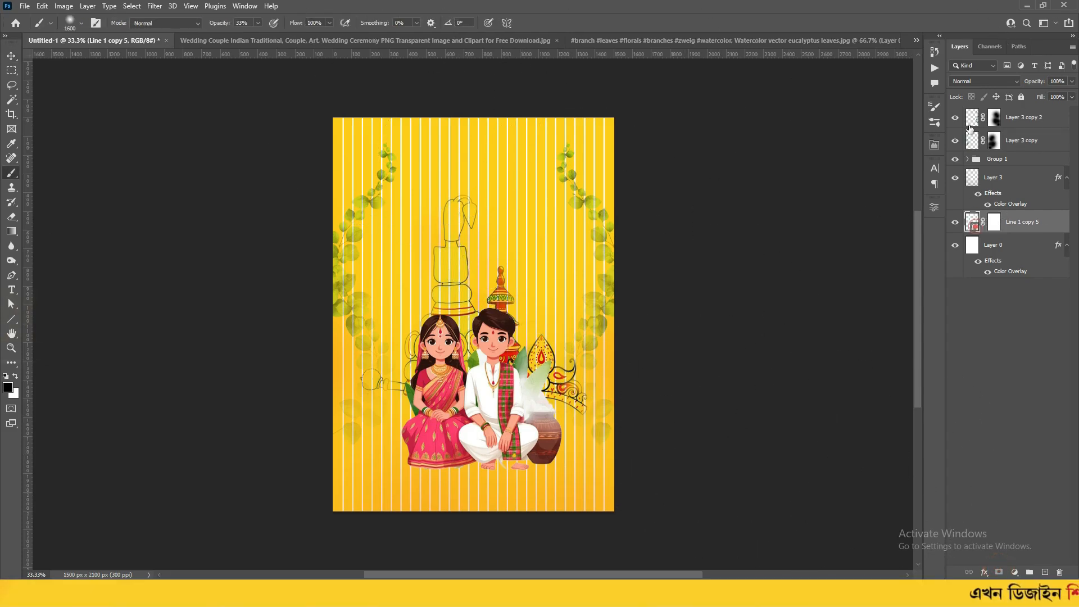
pyautogui.click(983, 81)
pyautogui.click(968, 99)
# Step: Paint the stripes' mask with a soft brush, reducing its size, to break up and fade the lines unevenly
pyautogui.click(994, 222)
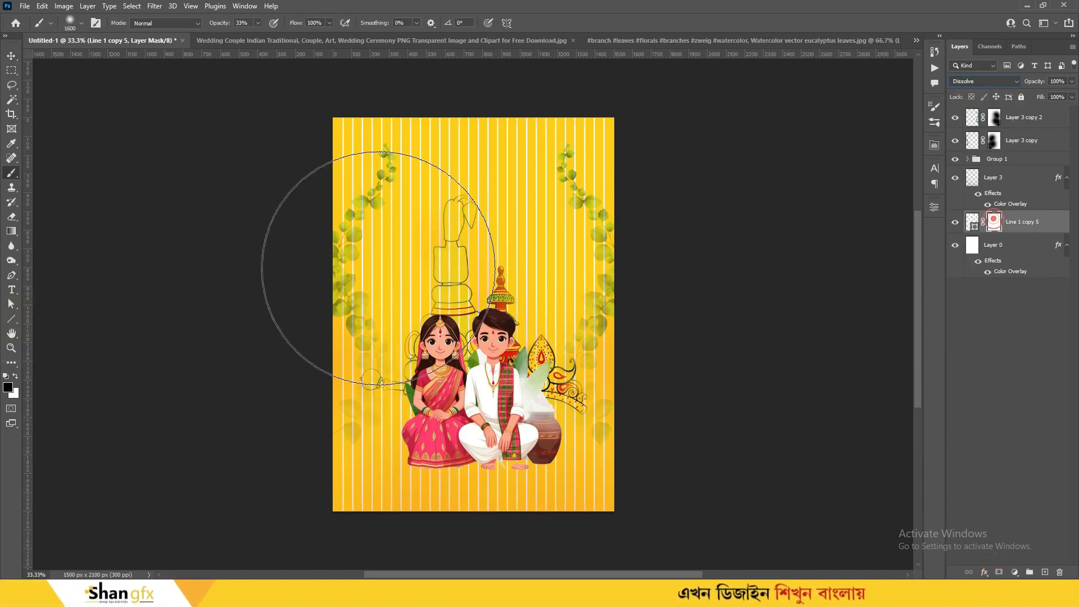
pyautogui.moveTo(414, 250)
pyautogui.mouseDown()
pyautogui.moveTo(427, 284)
pyautogui.moveTo(486, 259)
pyautogui.moveTo(424, 230)
pyautogui.mouseUp()
pyautogui.press('[')
pyautogui.press('[')
pyautogui.press('[')
pyautogui.press('[')
pyautogui.press('[')
pyautogui.press('[')
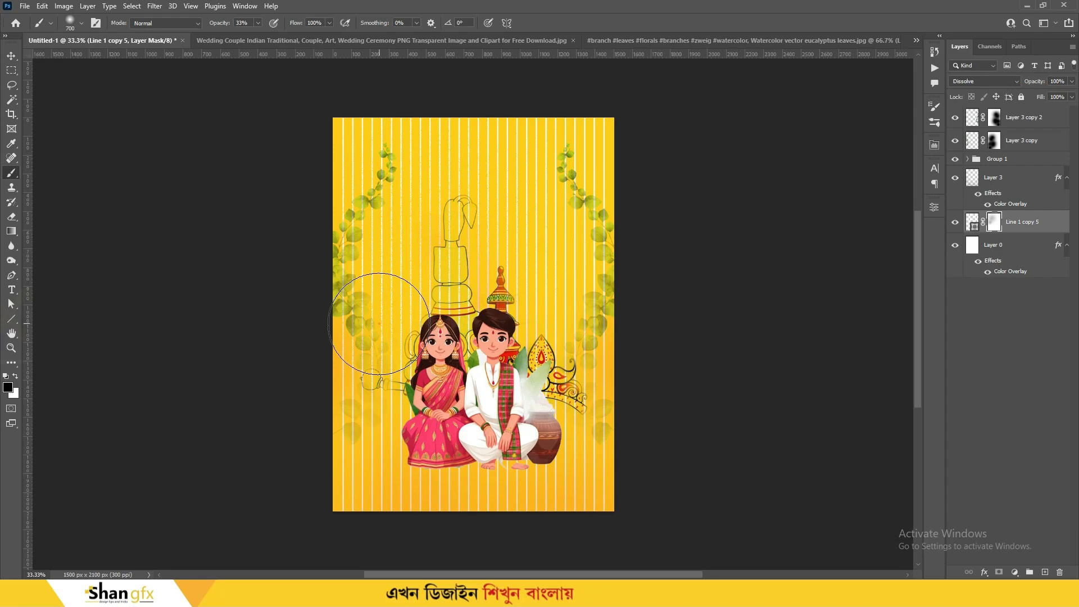
pyautogui.press('[')
pyautogui.press('[')
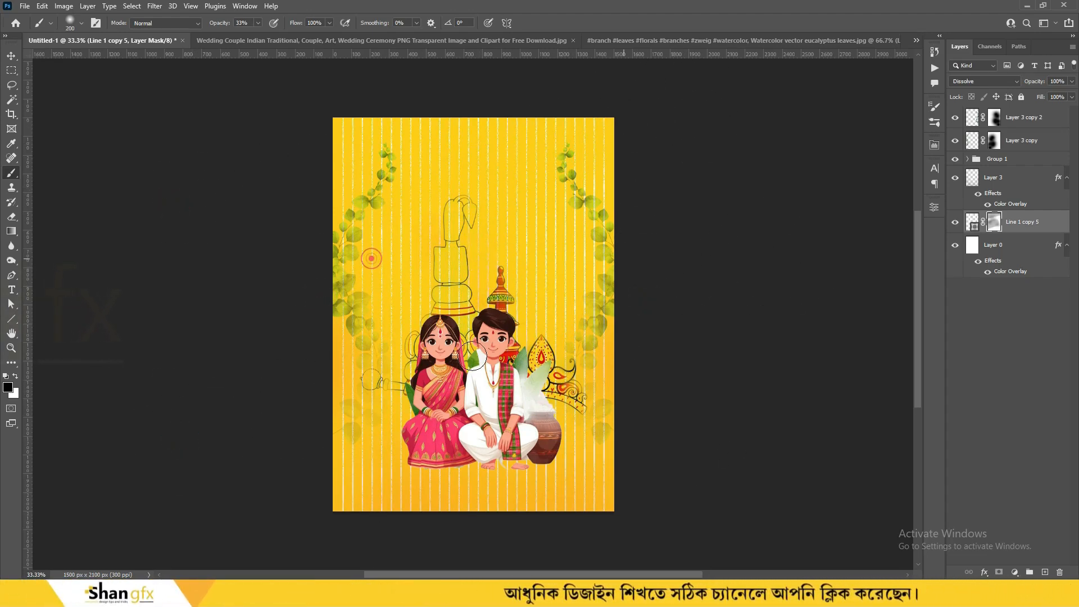
# Step: Apply a Color Overlay to the stripes layer with magenta at 0%, giving yellow #fff200
pyautogui.click(984, 571)
pyautogui.click(1007, 530)
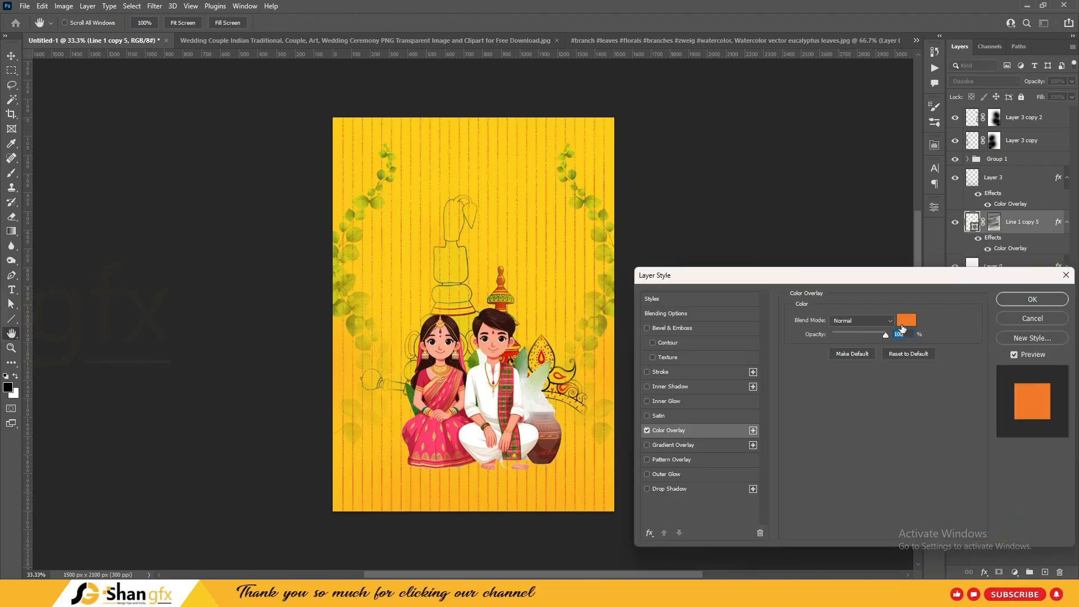
pyautogui.click(908, 315)
pyautogui.write('0')
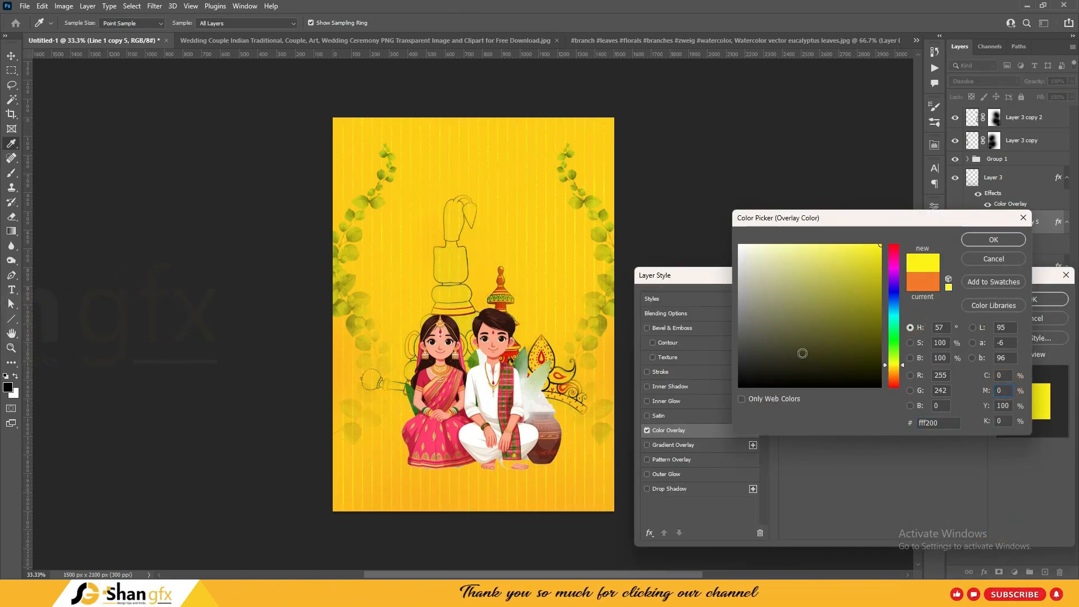
pyautogui.press('Return')
pyautogui.press('Return')
# Step: Apply a black-to-white gradient upward on the stripes' mask so the lines fade out toward the card's bottom
pyautogui.click(992, 222)
pyautogui.press('g')
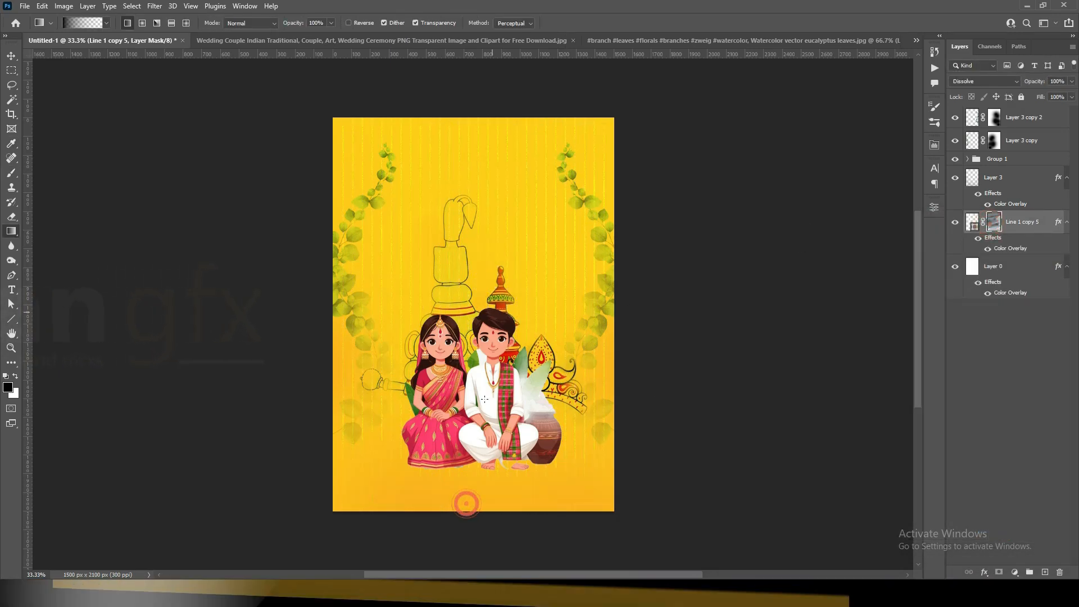
pyautogui.moveTo(464, 500); pyautogui.dragTo(436, 68)
pyautogui.hotkey('ctrl', '+')
pyautogui.moveTo(543, 443); pyautogui.dragTo(534, 245)
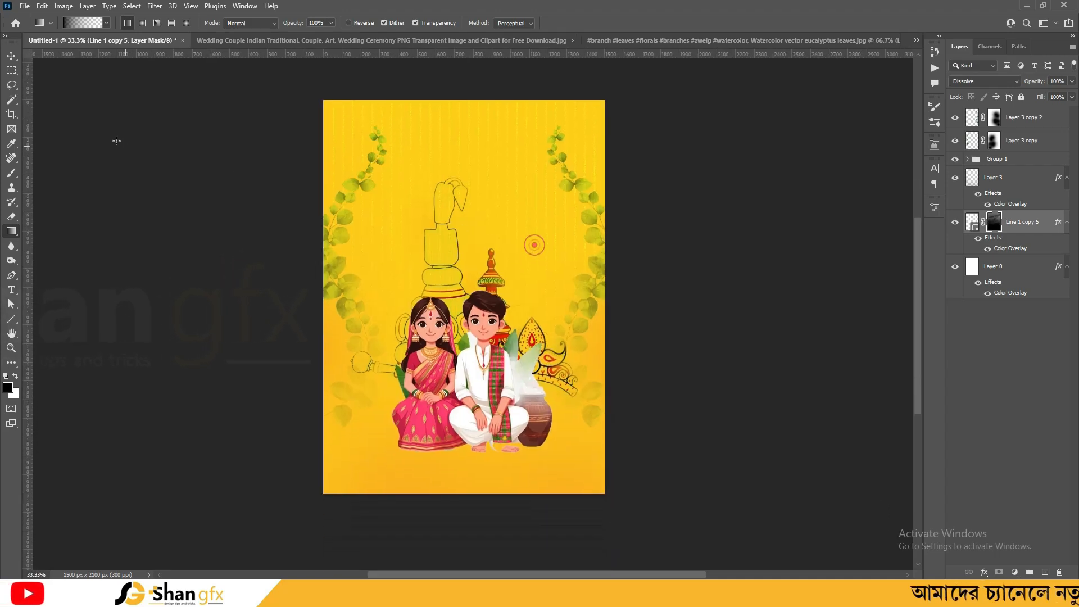
pyautogui.click(11, 56)
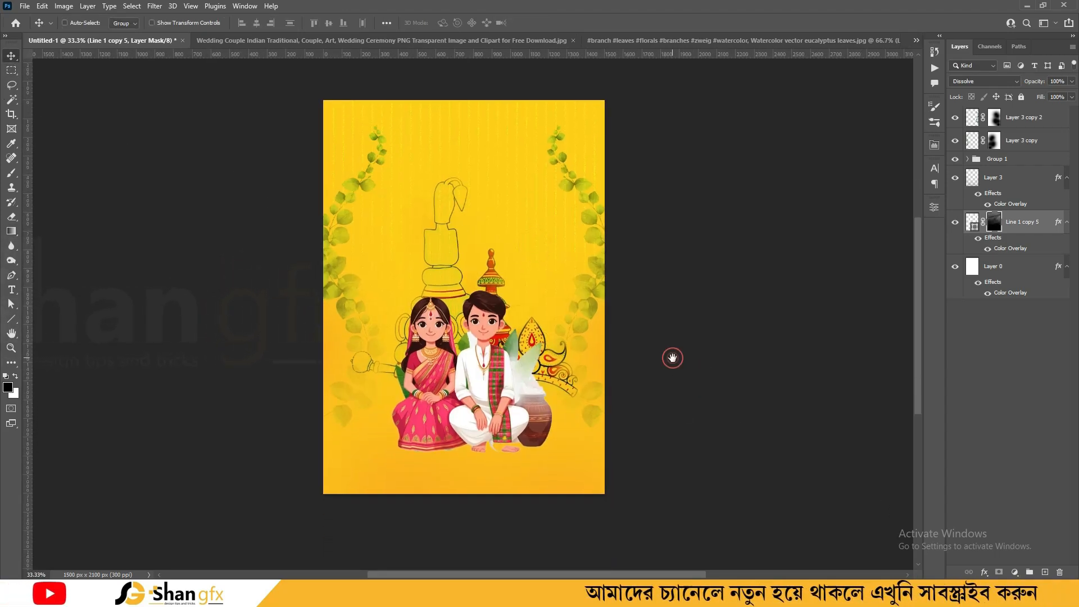
# Step: Add a new layer and draw a black-to-transparent gradient rising from the card's bottom, repositioning it to cover the lower edge
pyautogui.hotkey('ctrl', 'shift', 'alt', 'n')
pyautogui.press('g')
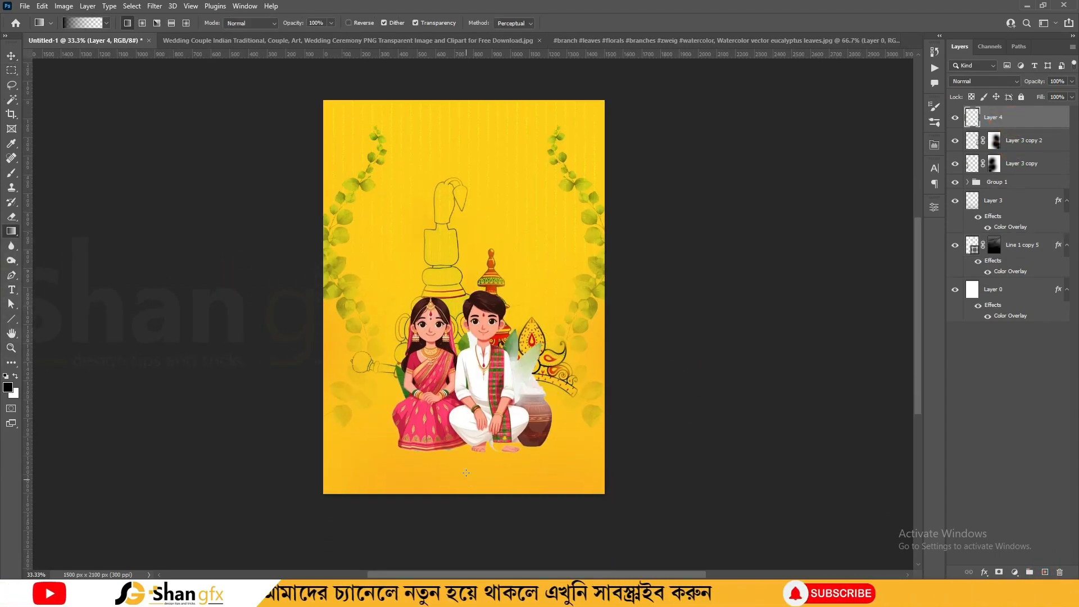
pyautogui.moveTo(466, 472); pyautogui.dragTo(465, 331)
pyautogui.hotkey('ctrl', 't')
pyautogui.moveTo(492, 430); pyautogui.dragTo(491, 409)
pyautogui.press('Return')
pyautogui.press('v')
# Step: Apply a Color Overlay to the bottom gradient layer, sampling the card's background yellow #fecb05
pyautogui.click(984, 572)
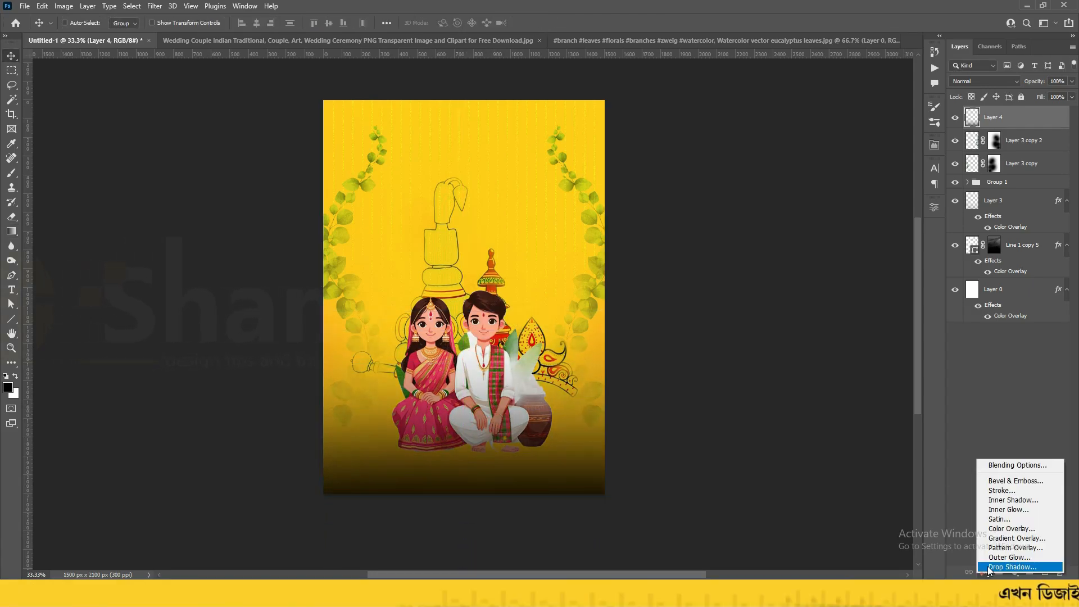
pyautogui.click(996, 529)
pyautogui.click(907, 321)
pyautogui.click(481, 225)
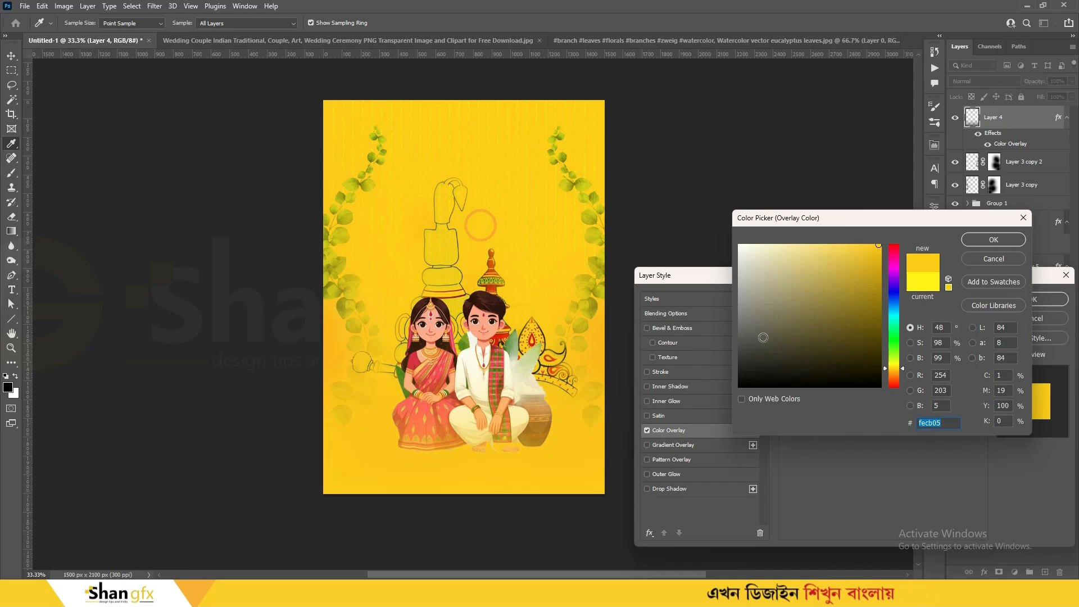
pyautogui.press('Return')
pyautogui.press('Return')
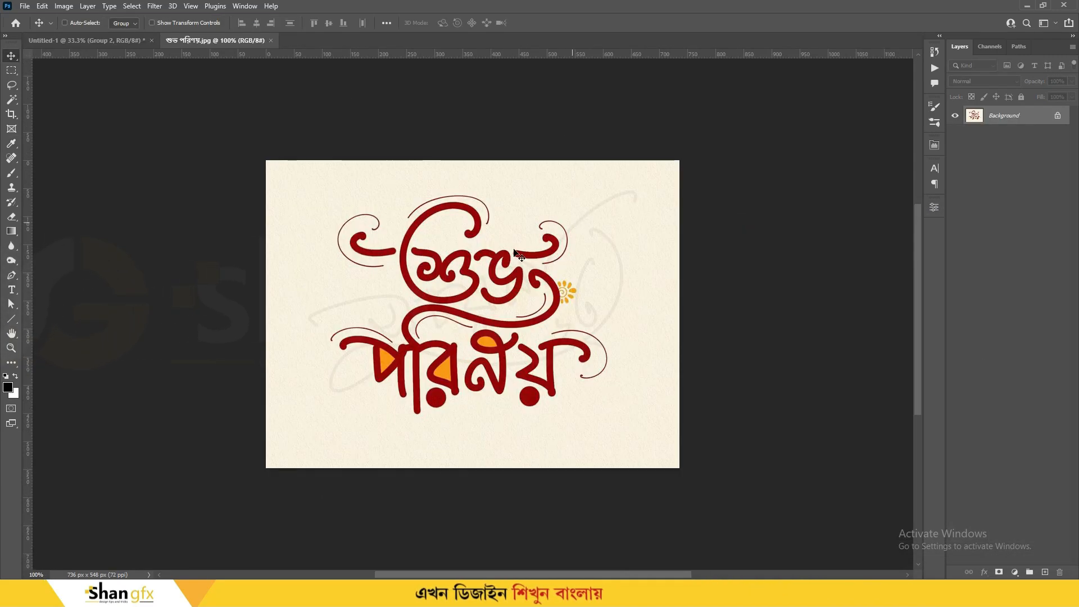
# Step: Unlock the শুভ পরিণয় lettering image's background layer, select similar cream areas and delete them to isolate the lettering
pyautogui.click(540, 227)
pyautogui.click(131, 6)
pyautogui.click(201, 204)
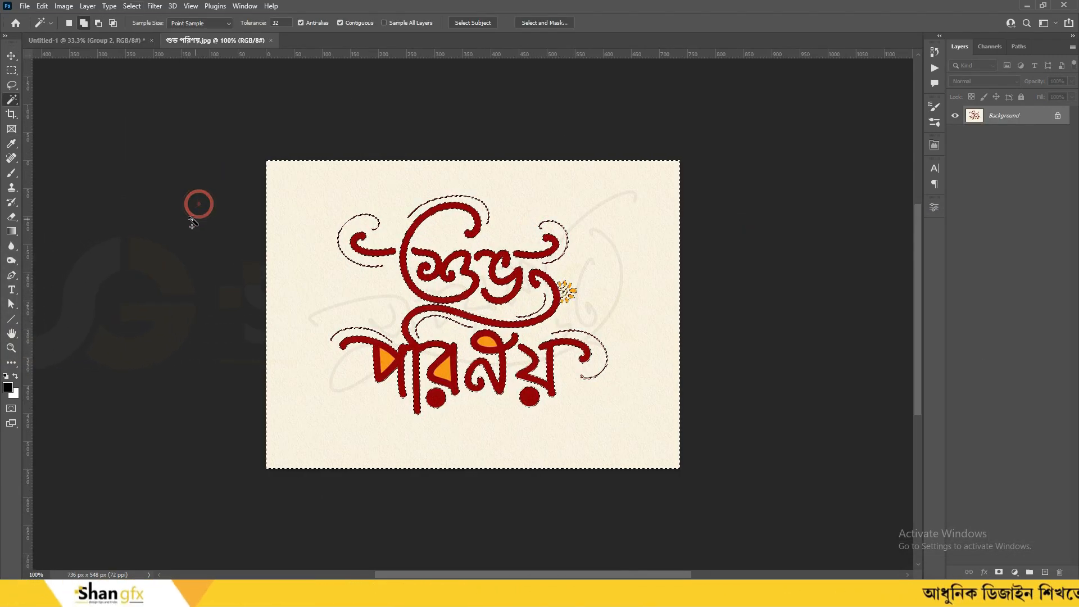
pyautogui.press('Delete')
pyautogui.click(610, 169)
pyautogui.doubleClick(1020, 115)
pyautogui.press('Return')
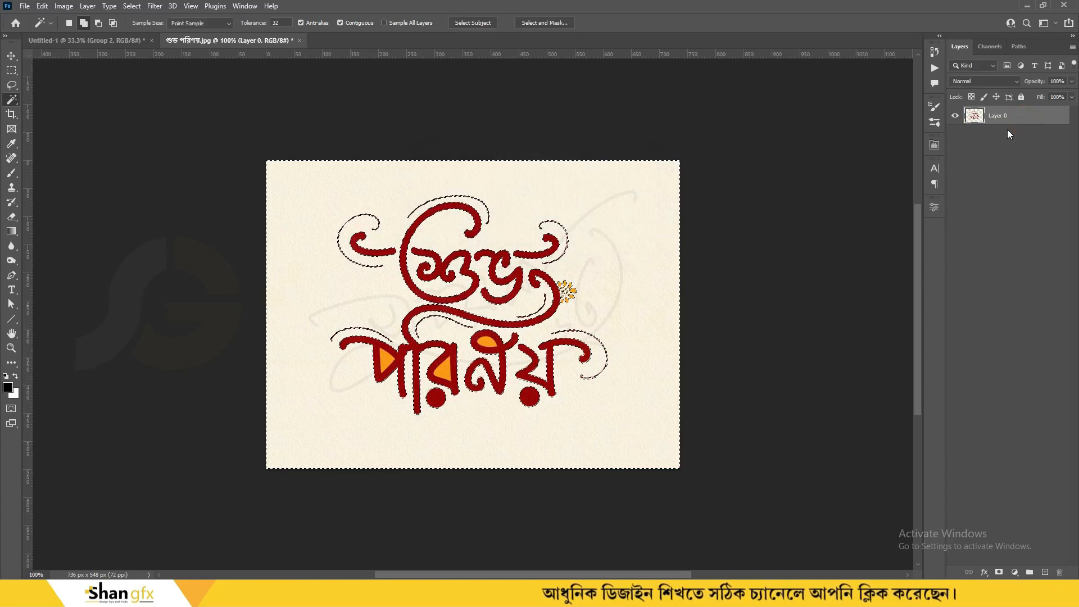
pyautogui.press('w')
pyautogui.press('Delete')
pyautogui.hotkey('ctrl', 'd')
# Step: Bring the শুভ পরিণয় lettering into the card, scale it to about 141% and centre it above the couple
pyautogui.press('v')
pyautogui.moveTo(97, 50); pyautogui.dragTo(524, 208)
pyautogui.hotkey('ctrl', 't')
pyautogui.moveTo(498, 167); pyautogui.dragTo(498, 178)
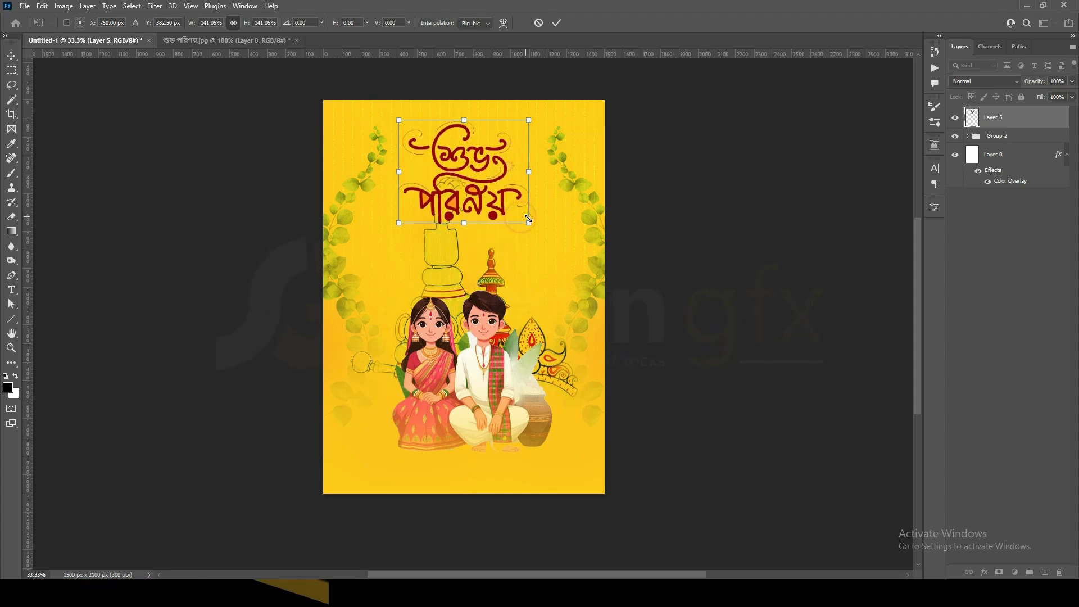
pyautogui.press('Return')
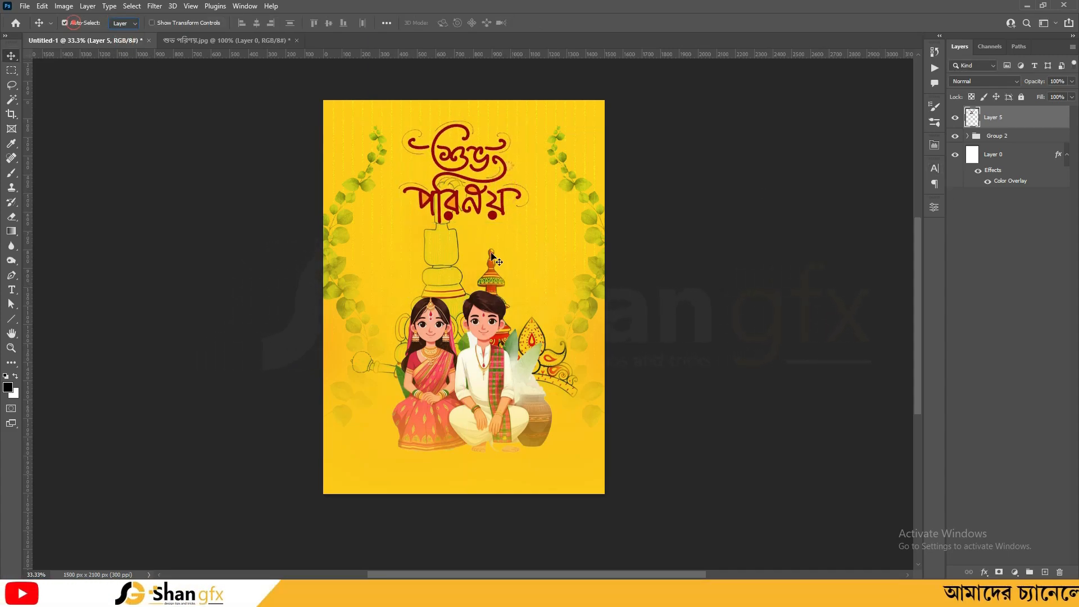
# Step: Fade the outlined ornament below the title by painting the ornament layer's mask with a large soft brush at 33% opacity
pyautogui.click(492, 256)
pyautogui.press('b')
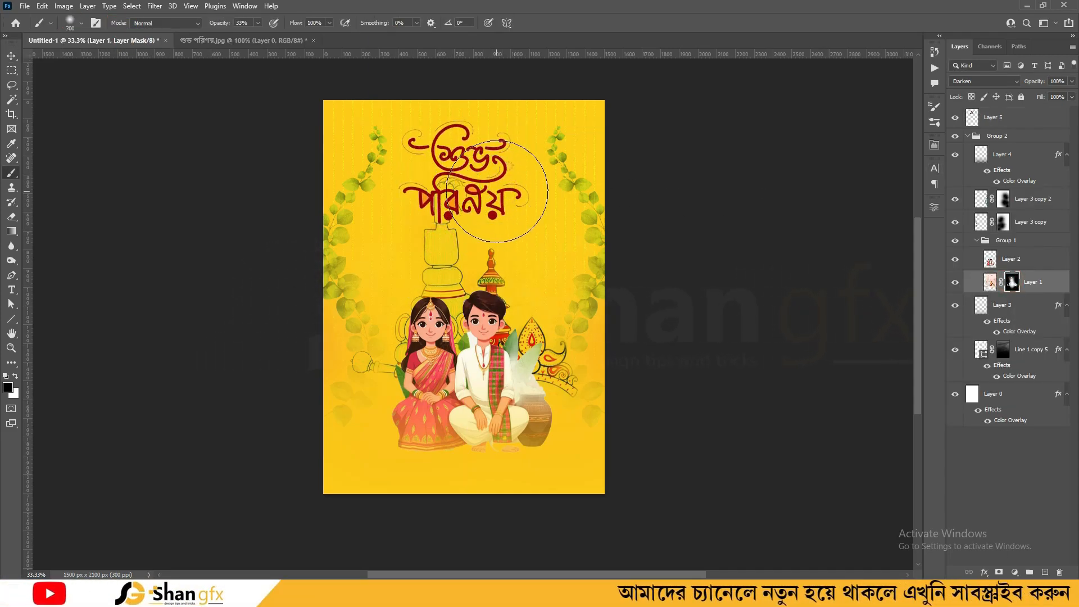
pyautogui.press('[')
pyautogui.press('[')
pyautogui.press('[')
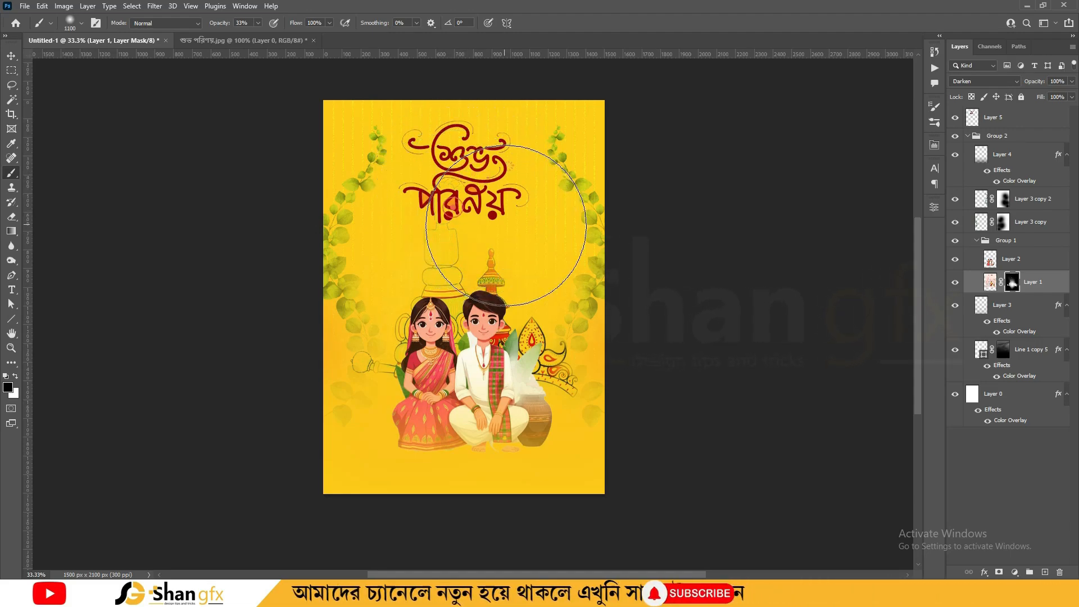
pyautogui.press('v')
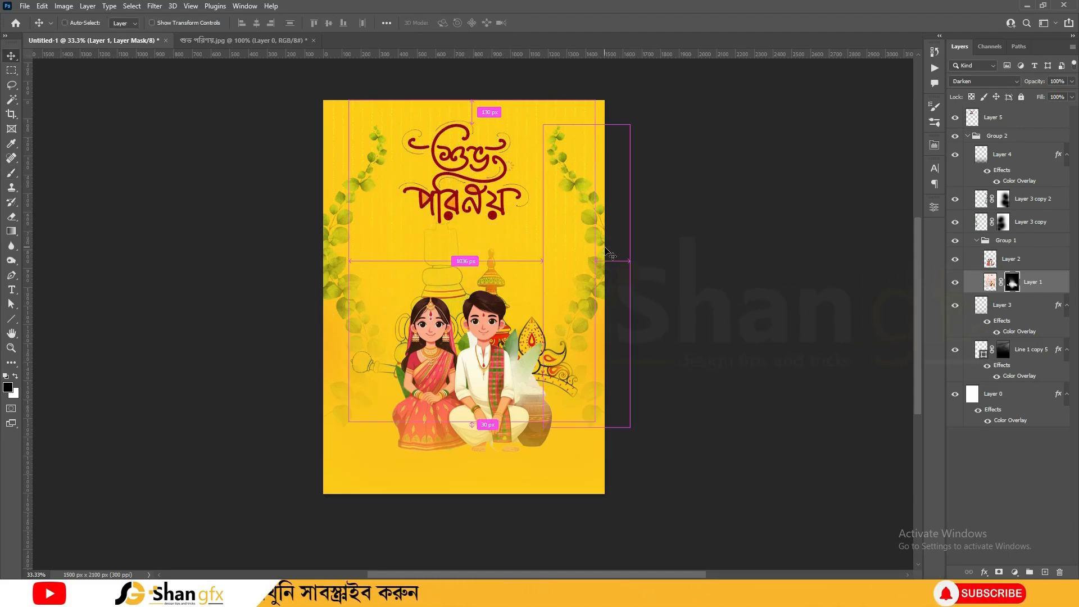
# Step: Paint white on the ornament layer's mask with a small brush to restore the tip of the decorated pot above the groom
pyautogui.hotkey('ctrl', '+')
pyautogui.hotkey('ctrl', '+')
pyautogui.press('[')
pyautogui.press('[')
pyautogui.press('[')
pyautogui.press('[')
pyautogui.press('[')
pyautogui.press('[')
pyautogui.press('[')
pyautogui.press('[')
pyautogui.press('[')
pyautogui.press('[')
pyautogui.press('[')
pyautogui.press('[')
pyautogui.press('[')
pyautogui.press('[')
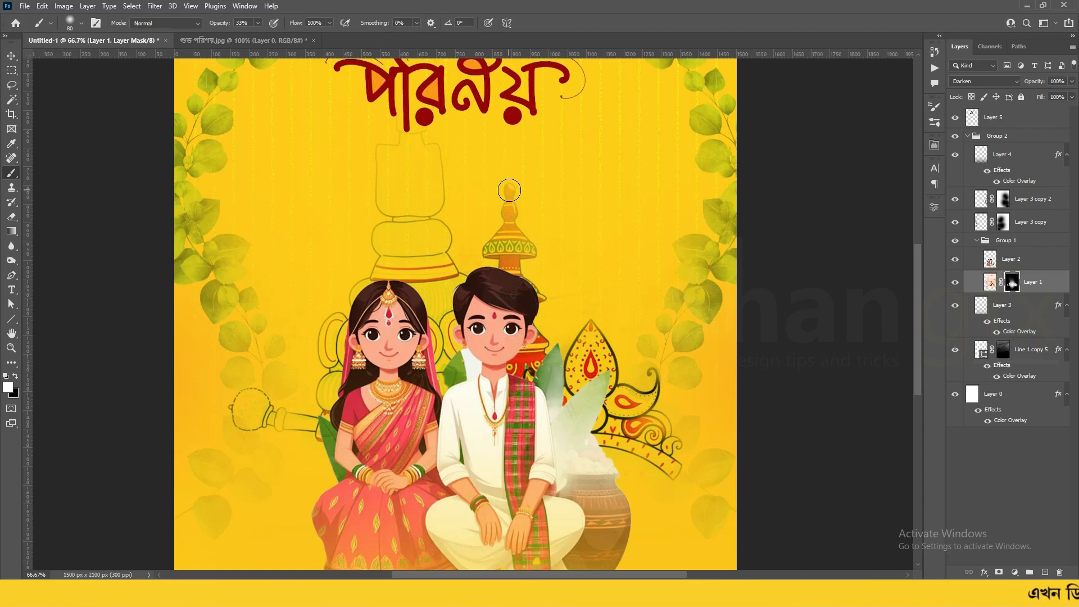
pyautogui.hotkey('ctrl', '-')
pyautogui.hotkey('ctrl', '-')
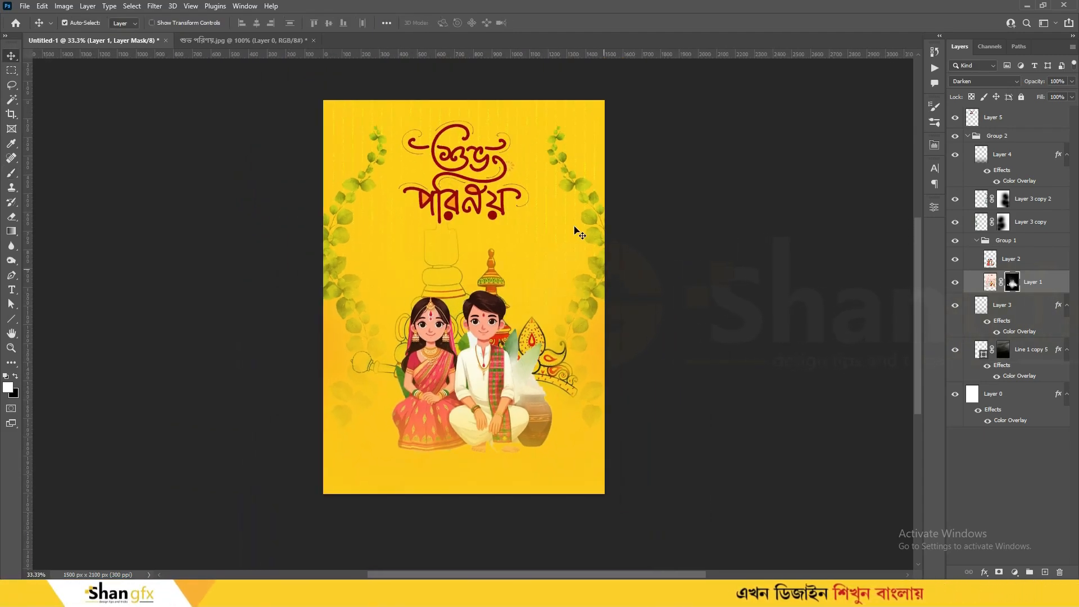
# Step: Add a new layer above Group 2 for a title glow and give it a white Color Overlay
pyautogui.click(995, 136)
pyautogui.click(968, 136)
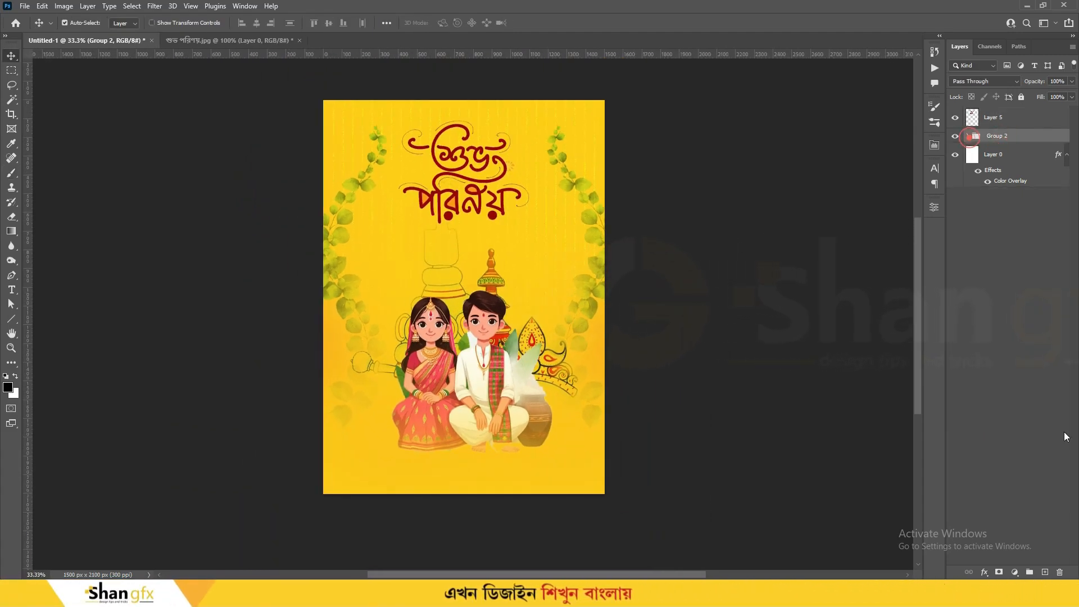
pyautogui.press('b')
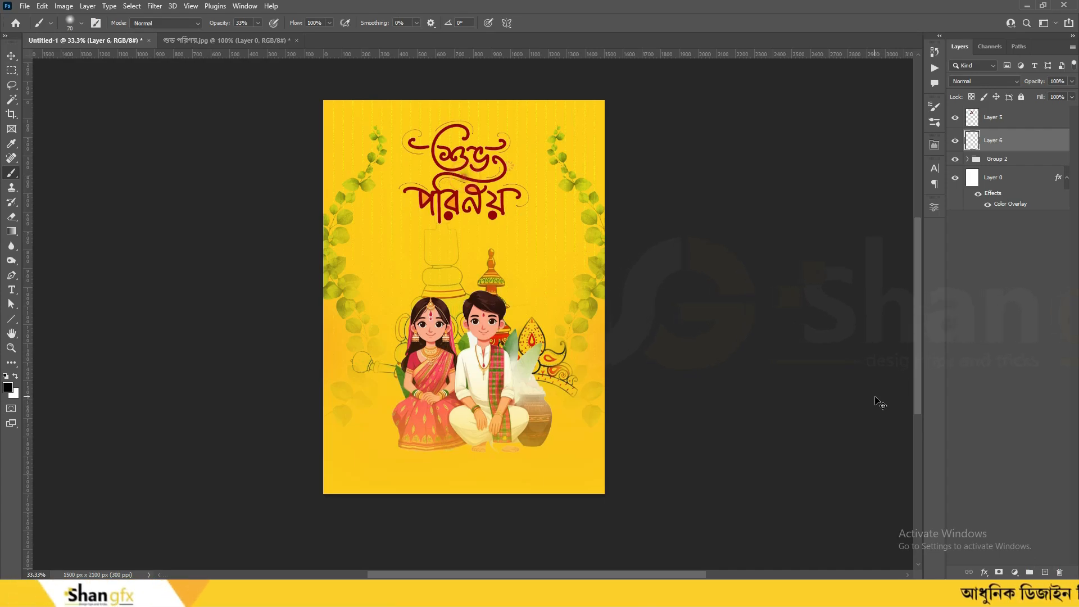
pyautogui.click(984, 571)
pyautogui.click(1012, 528)
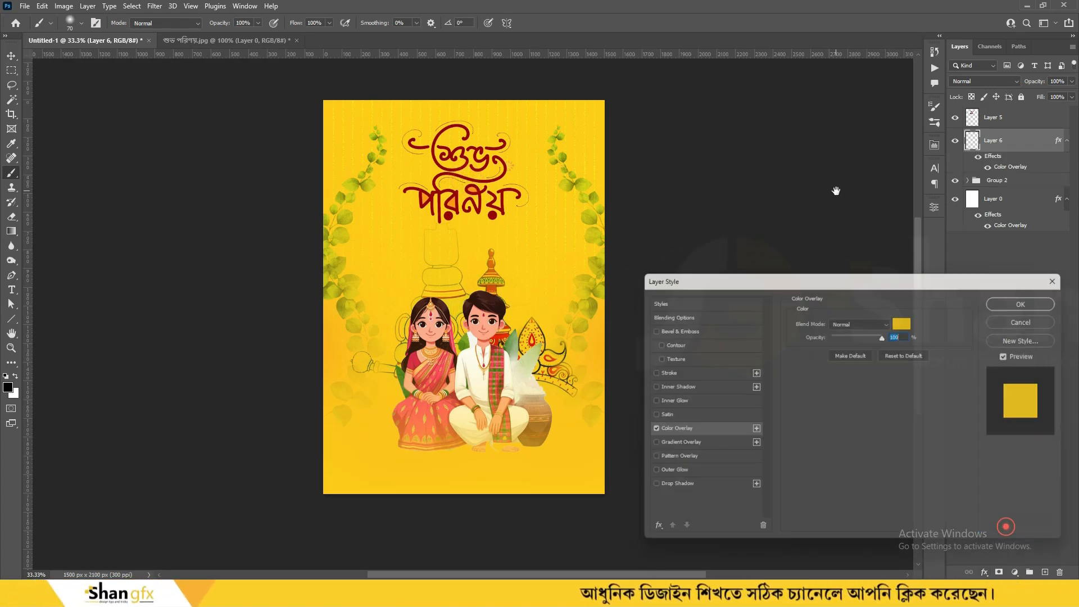
pyautogui.click(901, 323)
pyautogui.moveTo(802, 249); pyautogui.dragTo(686, 195)
pyautogui.press('Return')
pyautogui.press('Return')
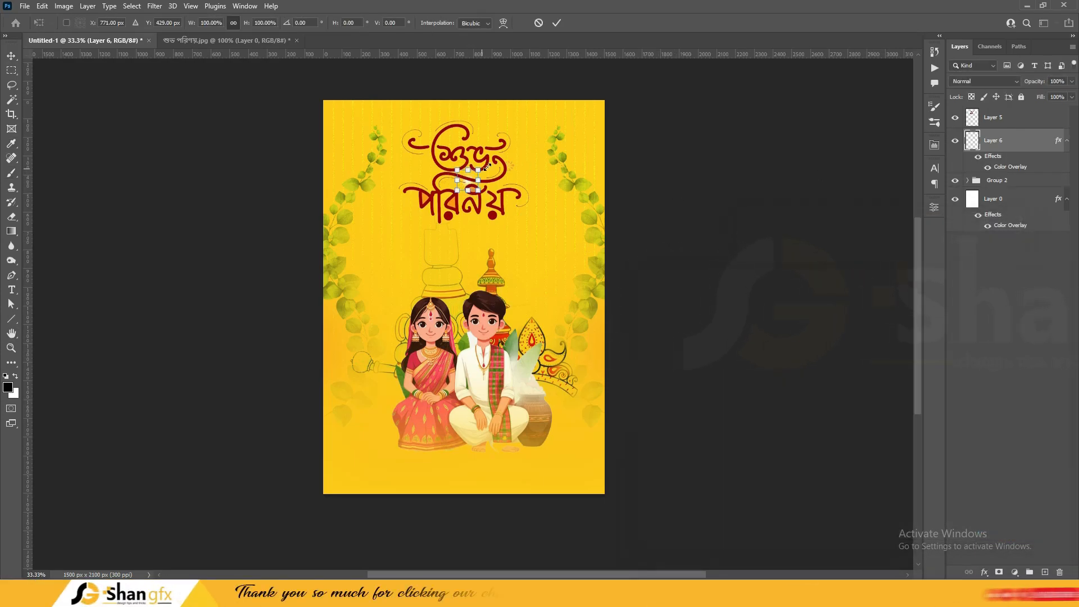
# Step: Paint a large soft glow behind the title and enlarge it beyond the card's upper and side edges
pyautogui.hotkey('ctrl', 't')
pyautogui.hotkey('ctrl', '-')
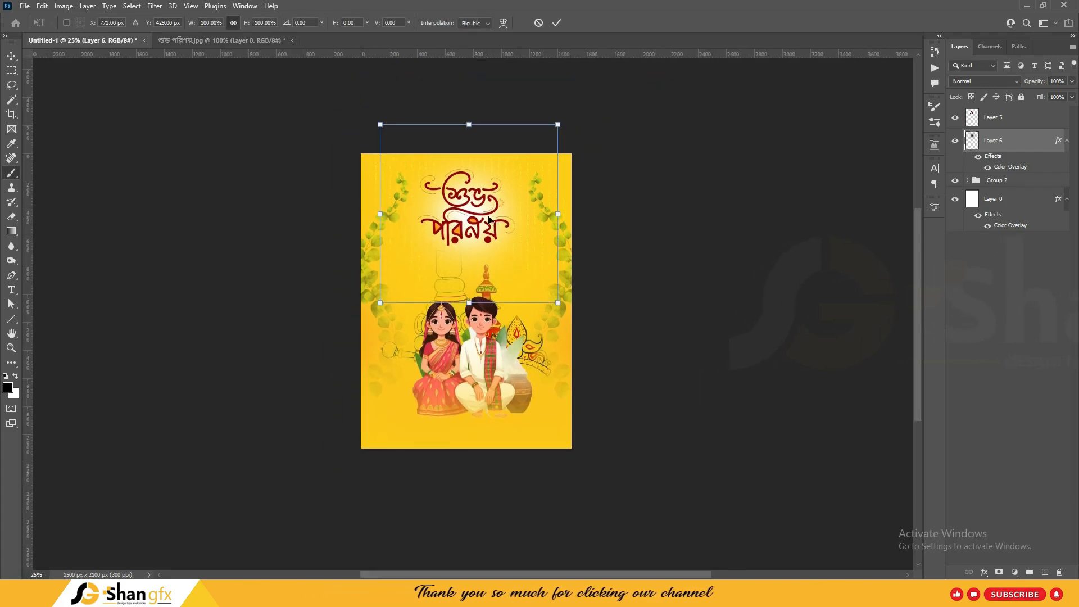
pyautogui.moveTo(559, 125); pyautogui.dragTo(598, 79)
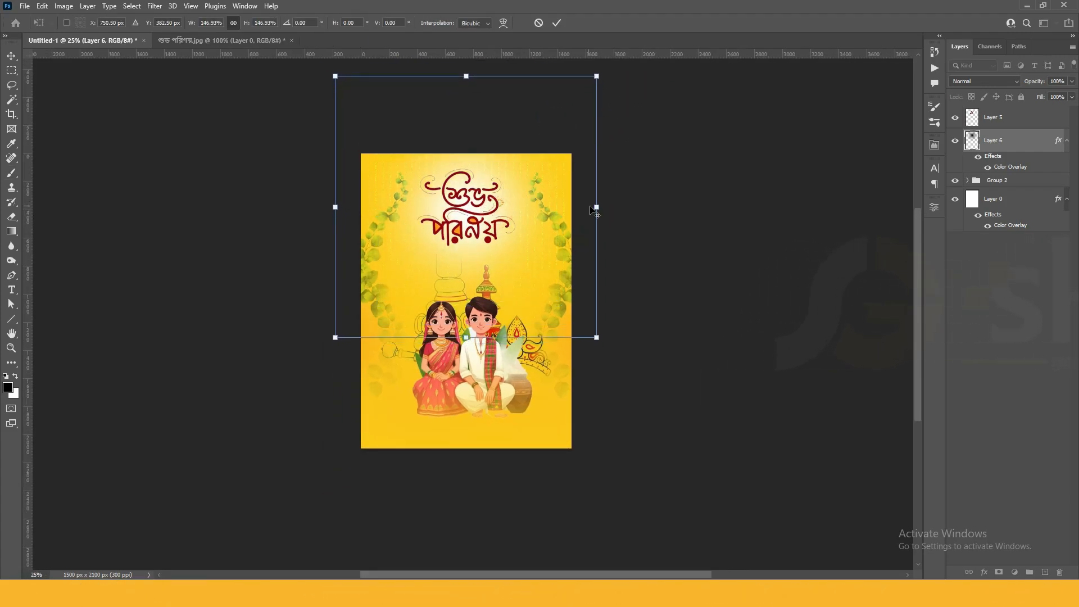
pyautogui.moveTo(599, 208); pyautogui.dragTo(612, 209)
pyautogui.moveTo(612, 338); pyautogui.dragTo(621, 345)
pyautogui.doubleClick(503, 235)
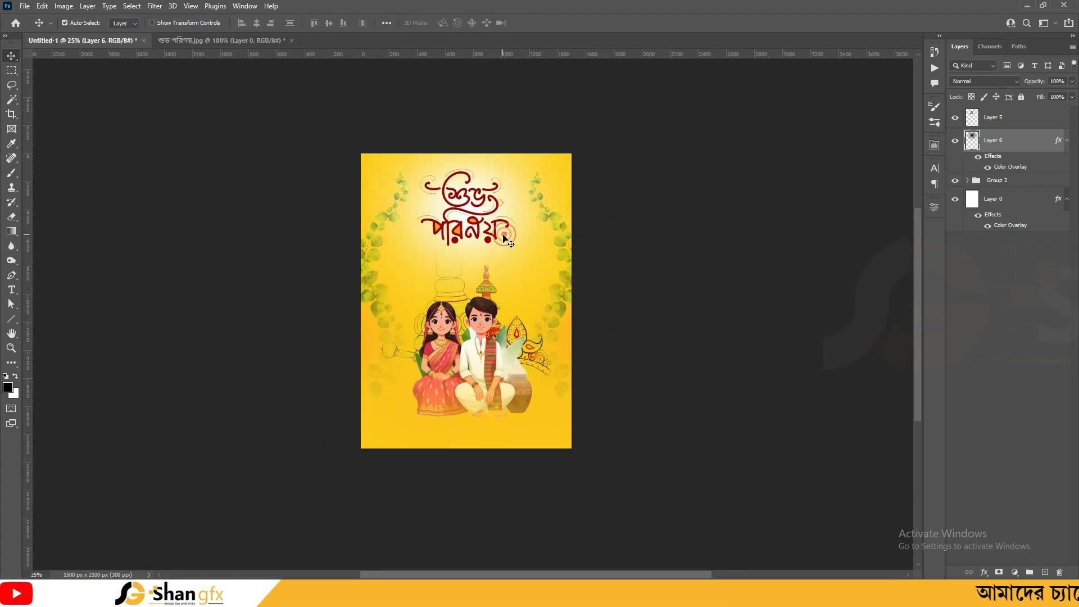
# Step: Tint the title glow's Color Overlay pale yellow, trying yellow component values of 100% and 55%
pyautogui.click(985, 571)
pyautogui.click(1011, 526)
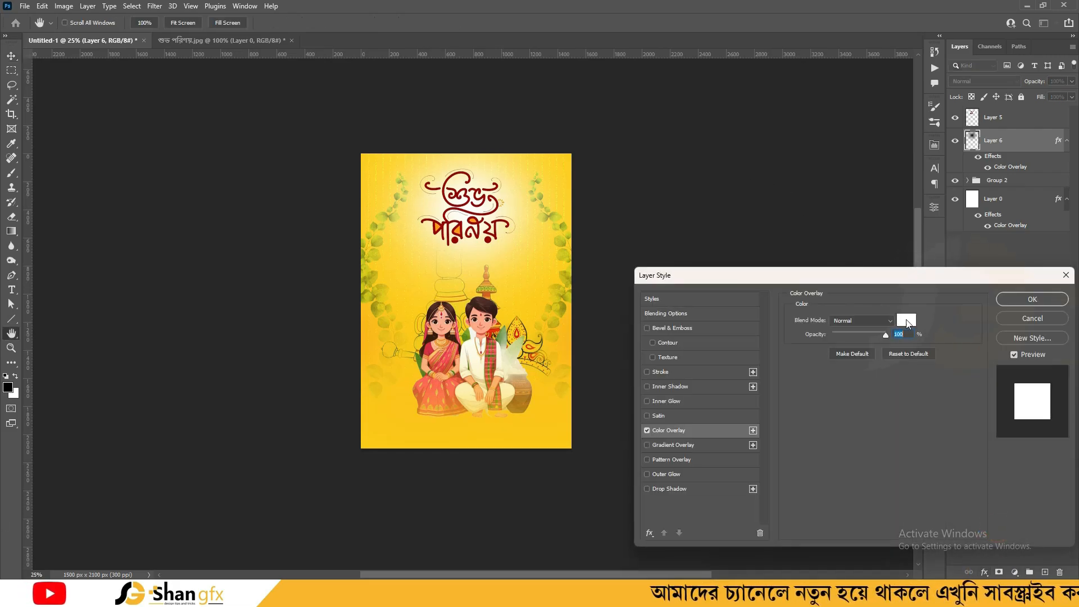
pyautogui.click(907, 319)
pyautogui.write('100')
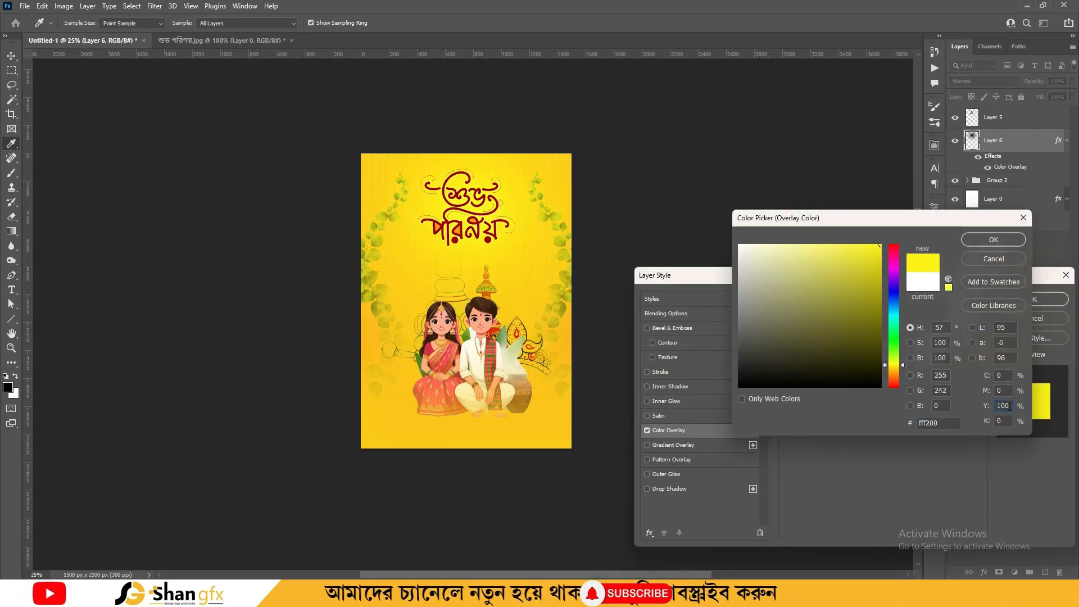
pyautogui.write('55')
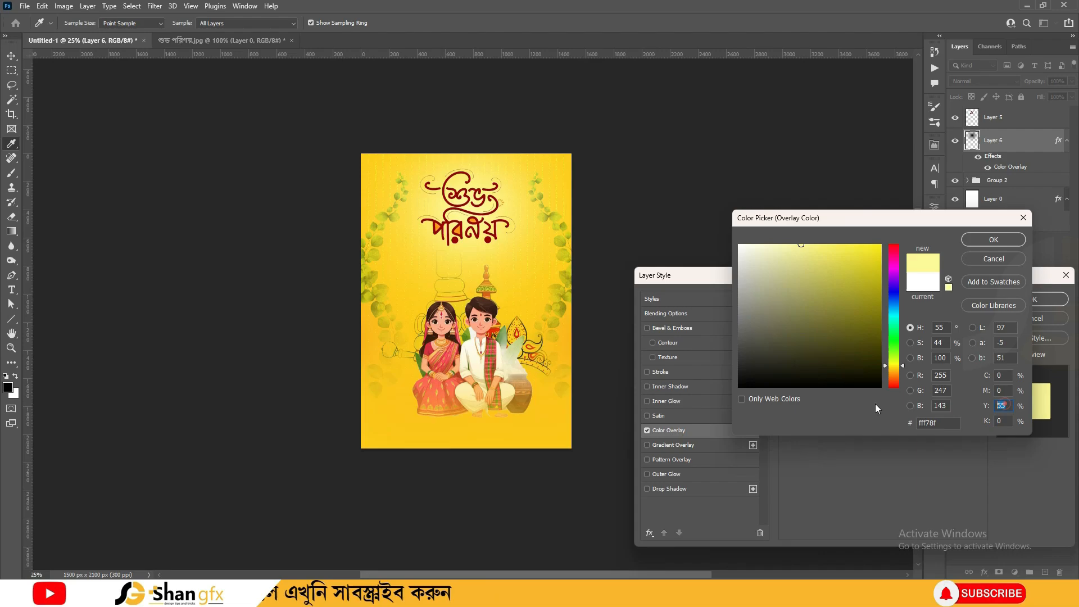
pyautogui.press('Return')
pyautogui.press('Return')
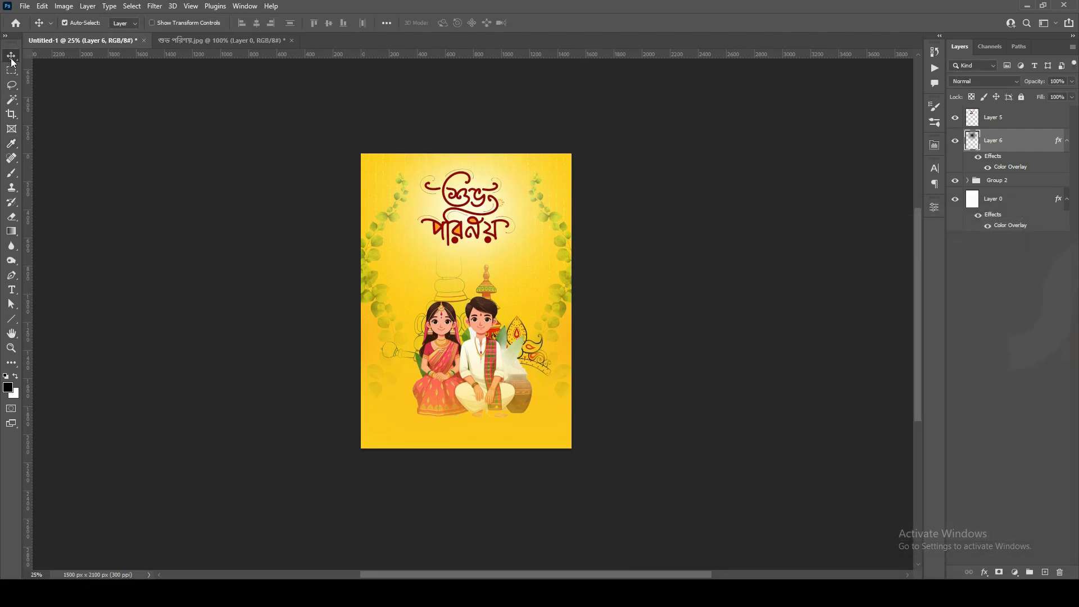
# Step: Draw a curved, unfilled Pen tool shape above the title layer, sweeping across the card's upper-right corner
pyautogui.hotkey('ctrl', '+')
pyautogui.hotkey('ctrl', '+')
pyautogui.hotkey('ctrl', '-')
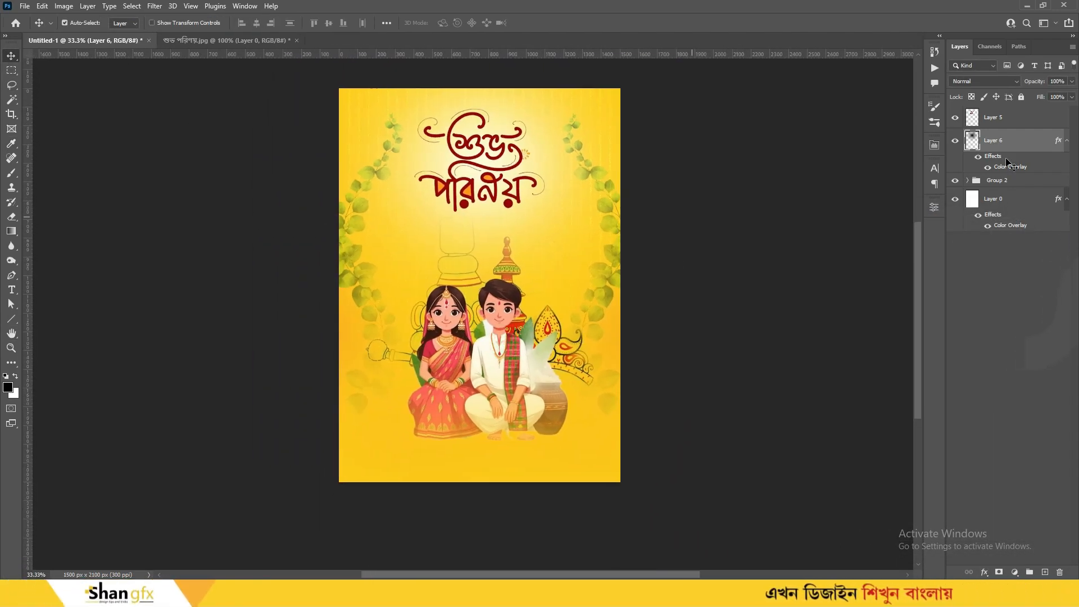
pyautogui.click(992, 117)
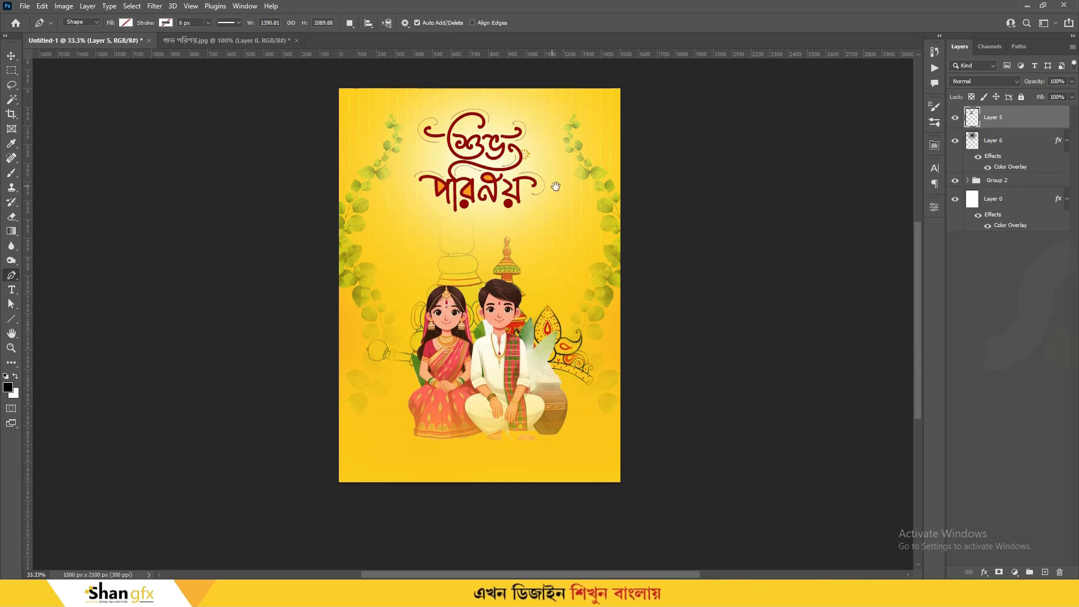
pyautogui.moveTo(555, 186); pyautogui.dragTo(546, 230)
pyautogui.click(496, 128)
pyautogui.moveTo(625, 223); pyautogui.dragTo(711, 247)
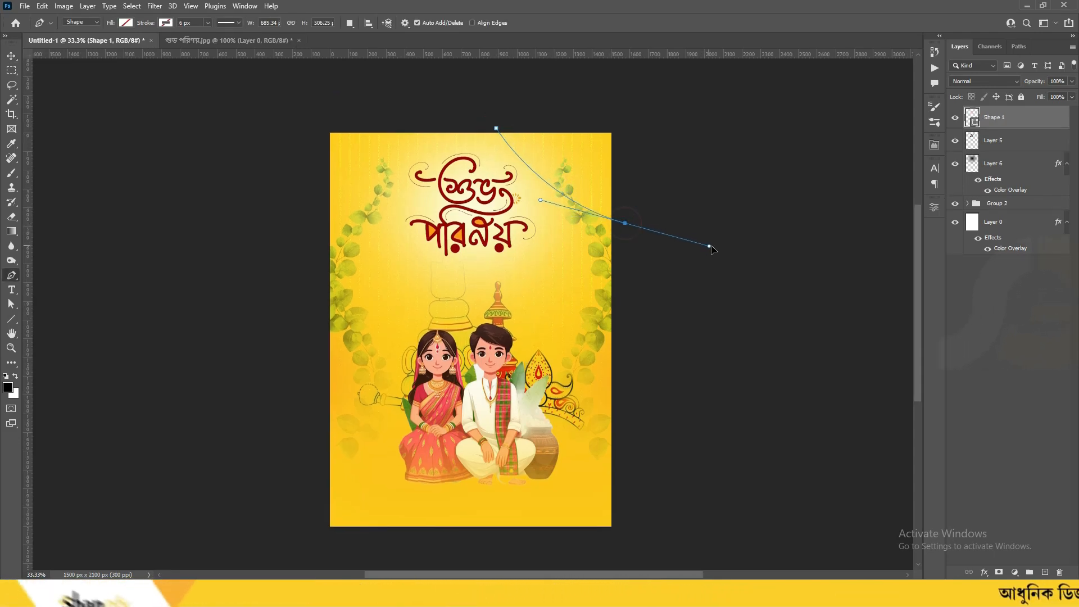
# Step: Give the corner curve a white stroke 8 px wide
pyautogui.click(166, 23)
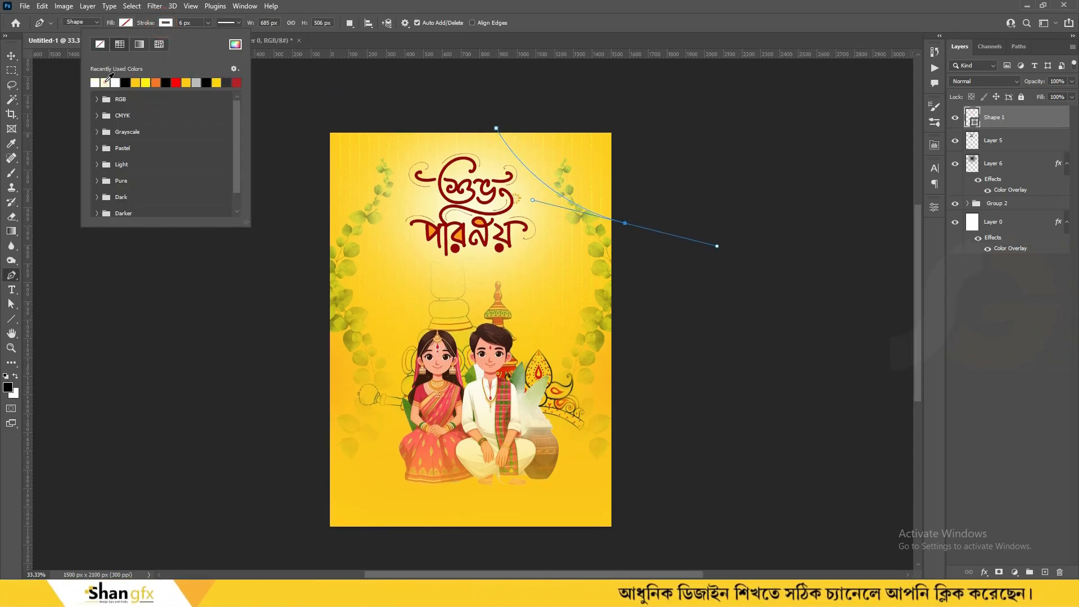
pyautogui.click(192, 22)
pyautogui.click(11, 55)
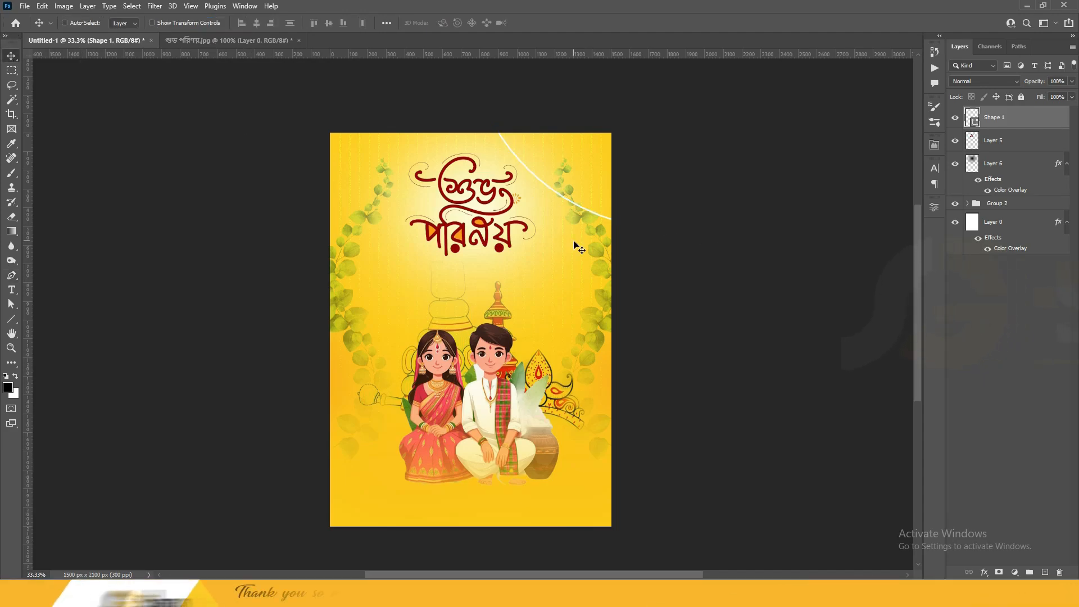
# Step: Draw a triangle about 80 × 69 px below the white curve and fill it with red, without a stroke
pyautogui.hotkey('ctrl', '+')
pyautogui.hotkey('ctrl', '+')
pyautogui.moveTo(620, 203); pyautogui.dragTo(597, 467)
pyautogui.click(12, 318)
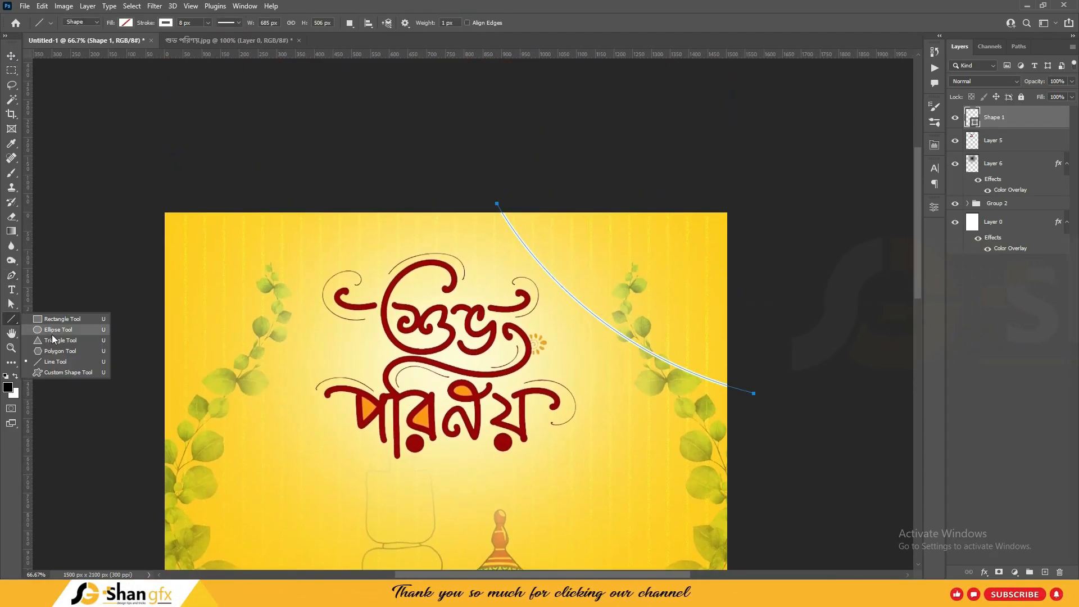
pyautogui.click(54, 340)
pyautogui.moveTo(666, 451); pyautogui.dragTo(669, 456)
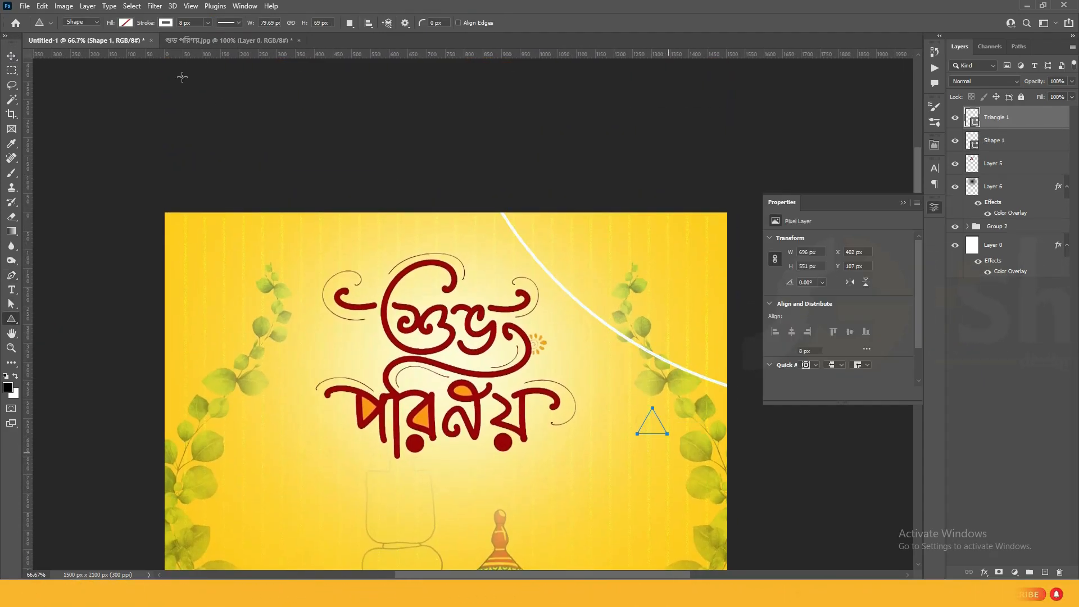
pyautogui.click(125, 22)
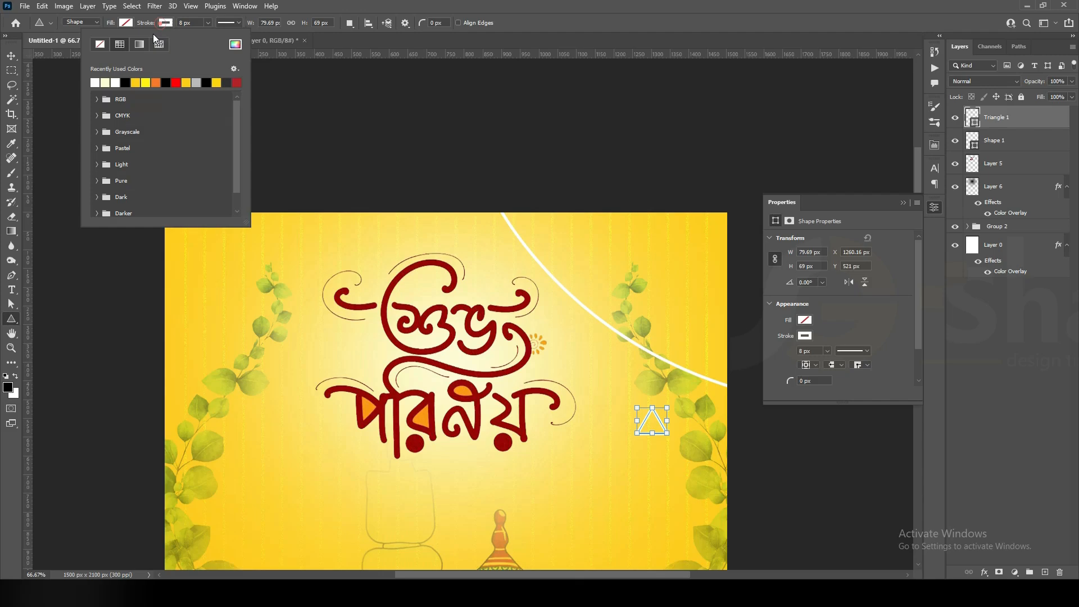
pyautogui.click(12, 56)
pyautogui.click(933, 207)
# Step: Rotate the red triangle so its flat side follows the white curve, and place it beneath the curve's lower end
pyautogui.hotkey('ctrl', 't')
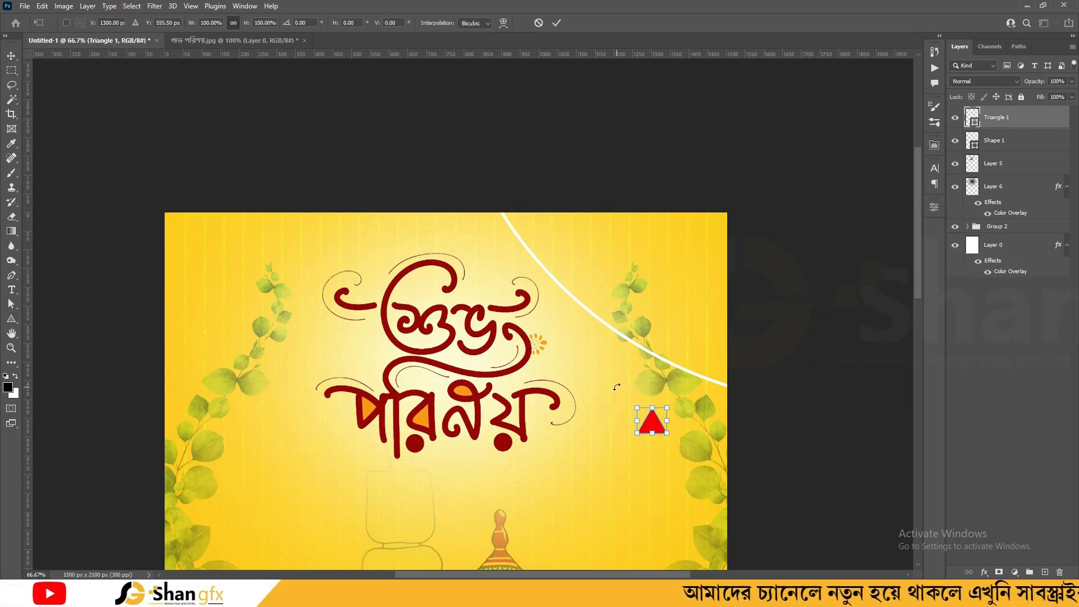
pyautogui.moveTo(618, 387); pyautogui.dragTo(678, 461)
pyautogui.doubleClick(652, 422)
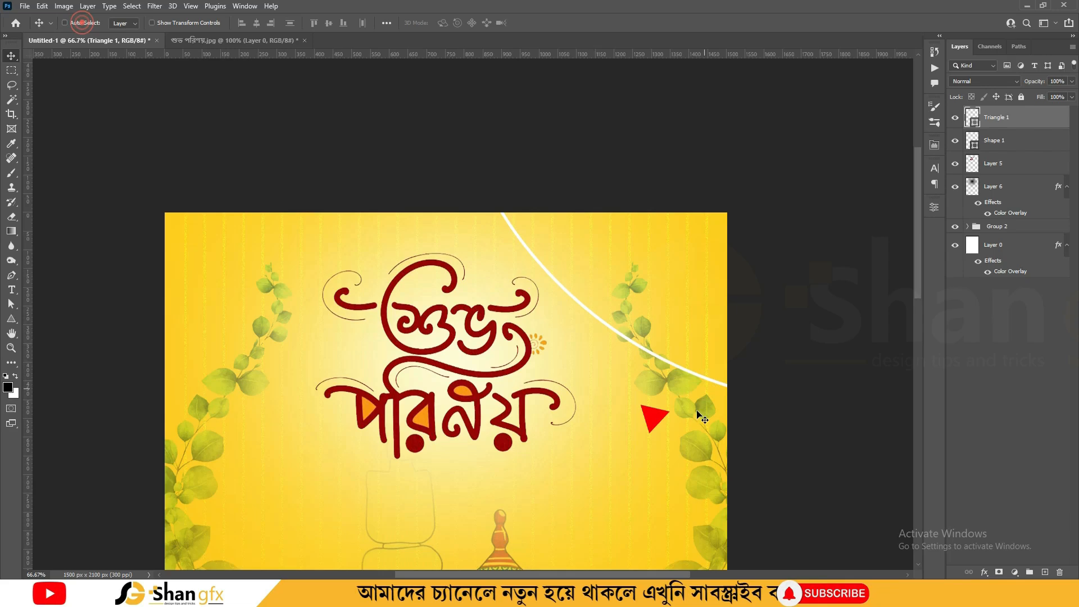
pyautogui.moveTo(652, 419); pyautogui.dragTo(706, 392)
pyautogui.hotkey('ctrl', 't')
pyautogui.moveTo(737, 353); pyautogui.dragTo(741, 356)
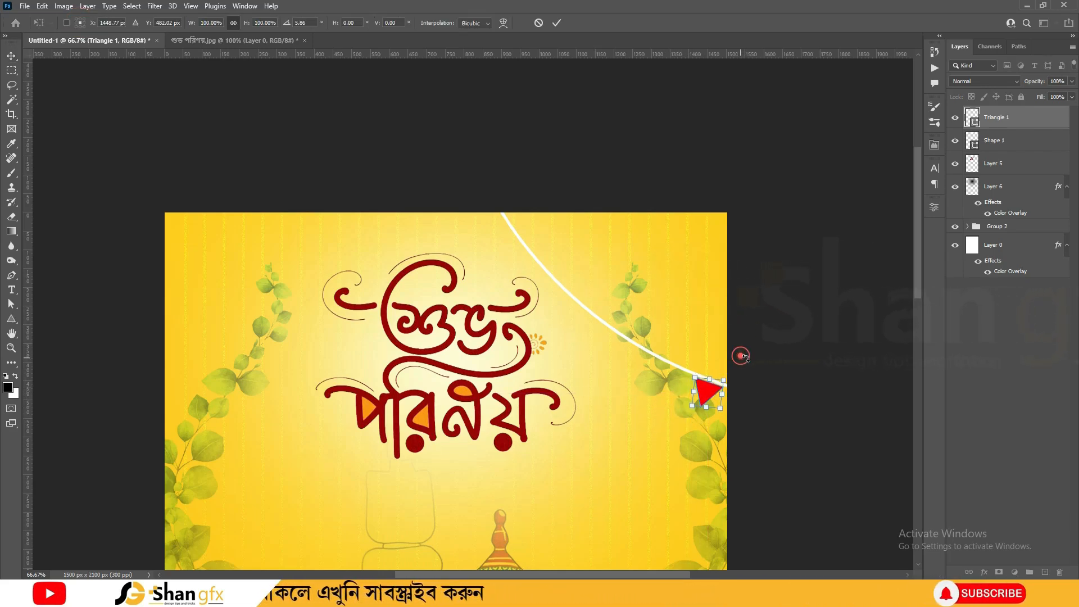
# Step: Copy the triangle along the whole white curve as nine flags, recolour the copies with different Color Overlays, and group them
pyautogui.doubleClick(1037, 117)
pyautogui.click(453, 159)
pyautogui.hotkey('ctrl', 't')
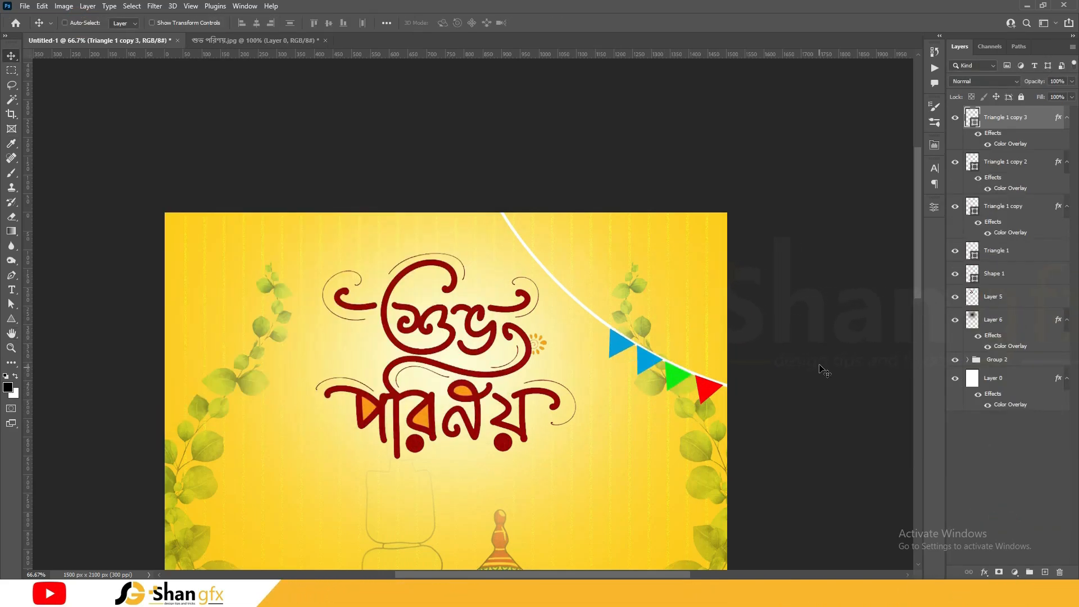
pyautogui.click(335, 175)
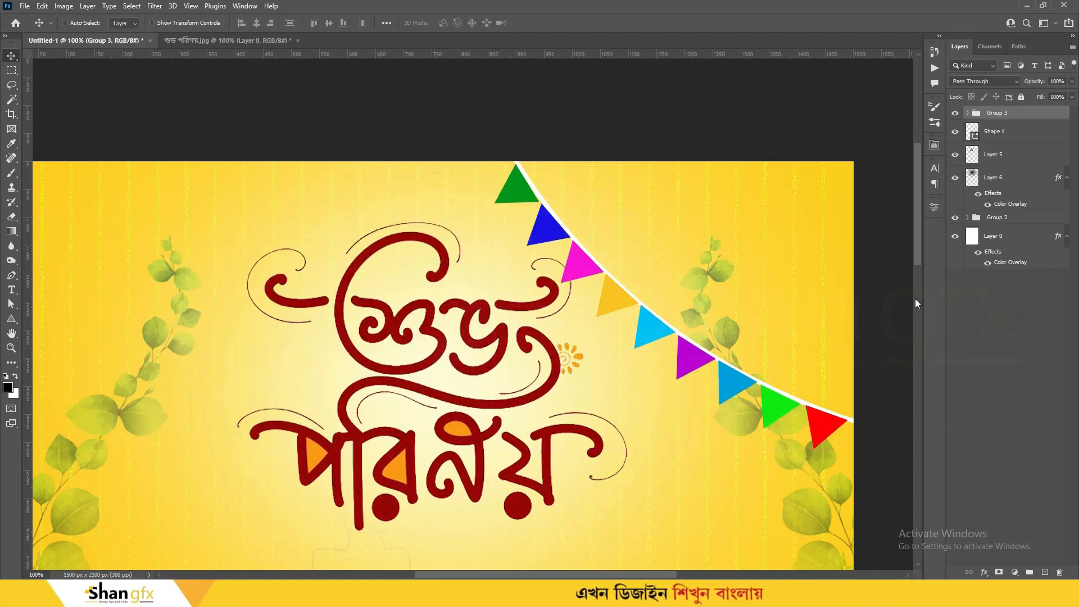
# Step: Move the flag group beneath the white curve layer and merge both into one bunting layer
pyautogui.hotkey('ctrl', '[')
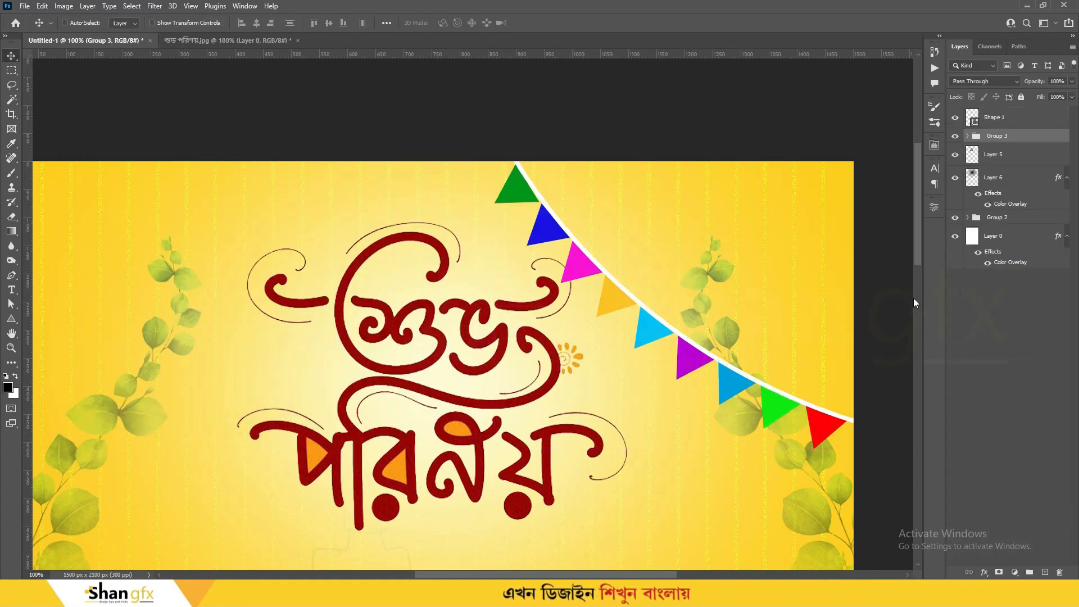
pyautogui.keyDown('shift'); pyautogui.click(986, 123); pyautogui.keyUp('shift')
pyautogui.hotkey('ctrl', 'e')
# Step: Rotate the bunting slightly counter-clockwise, scale it down a little, and fit it into the card's upper-right corner
pyautogui.hotkey('ctrl', '-')
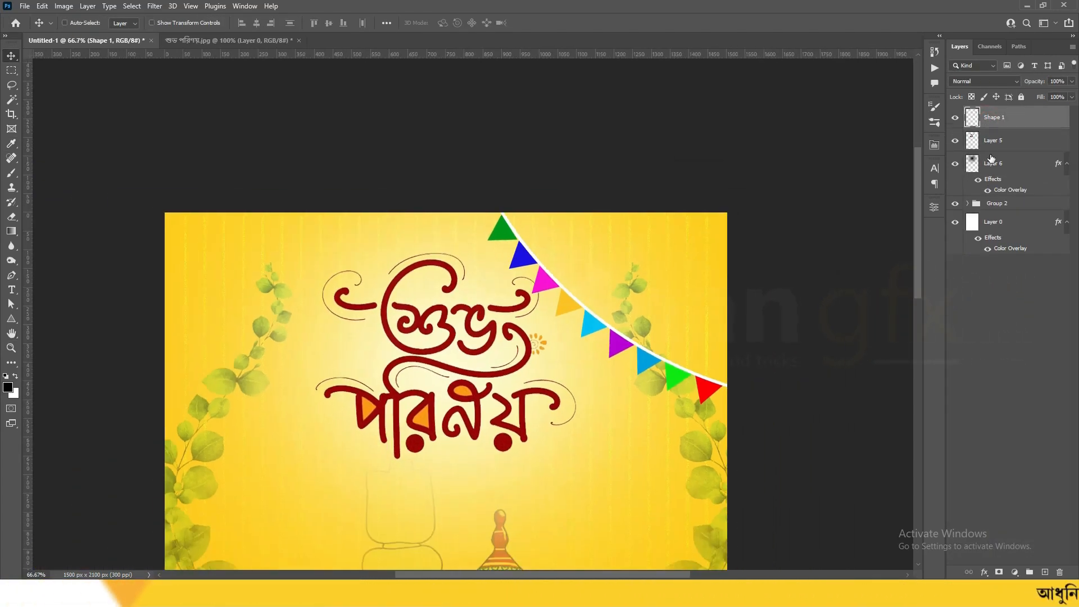
pyautogui.hotkey('ctrl', 't')
pyautogui.moveTo(807, 363); pyautogui.dragTo(811, 348)
pyautogui.moveTo(711, 334); pyautogui.dragTo(712, 321)
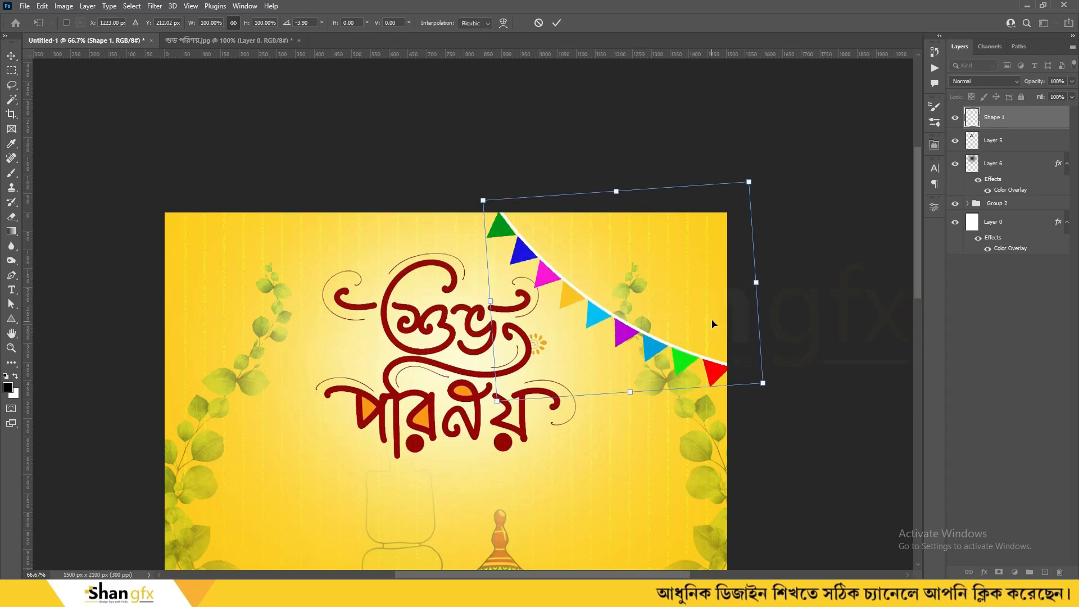
pyautogui.doubleClick(713, 321)
pyautogui.hotkey('ctrl', '-')
pyautogui.scroll(-2, 715, 325)
pyautogui.hotkey('ctrl', 't')
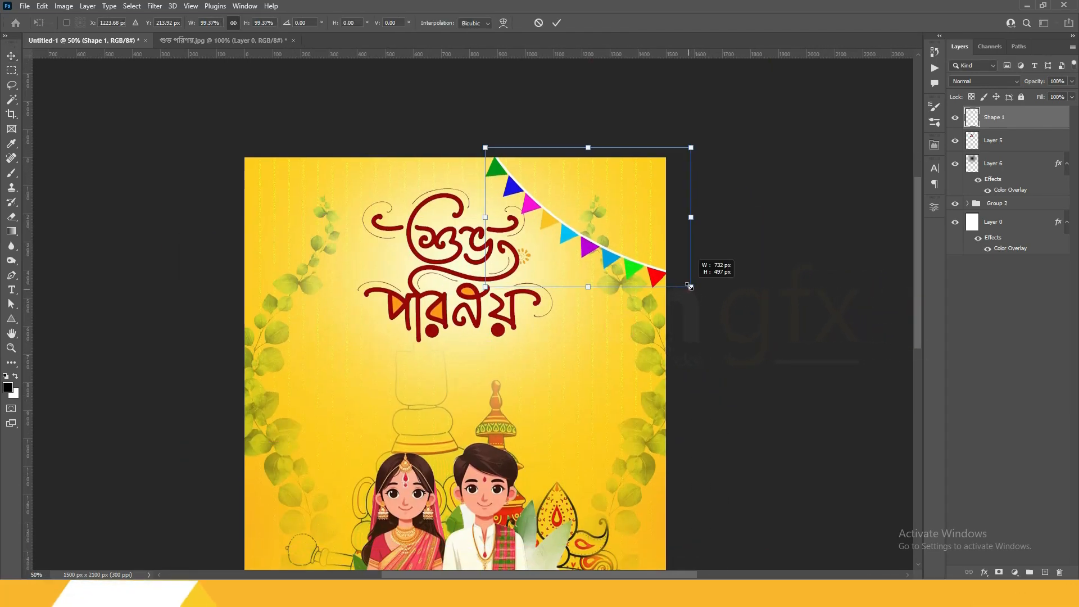
pyautogui.moveTo(638, 242); pyautogui.dragTo(645, 237)
pyautogui.doubleClick(645, 238)
pyautogui.click(645, 237)
pyautogui.hotkey('ctrl', 'j')
pyautogui.hotkey('ctrl', 't')
pyautogui.hotkey('ctrl', '-')
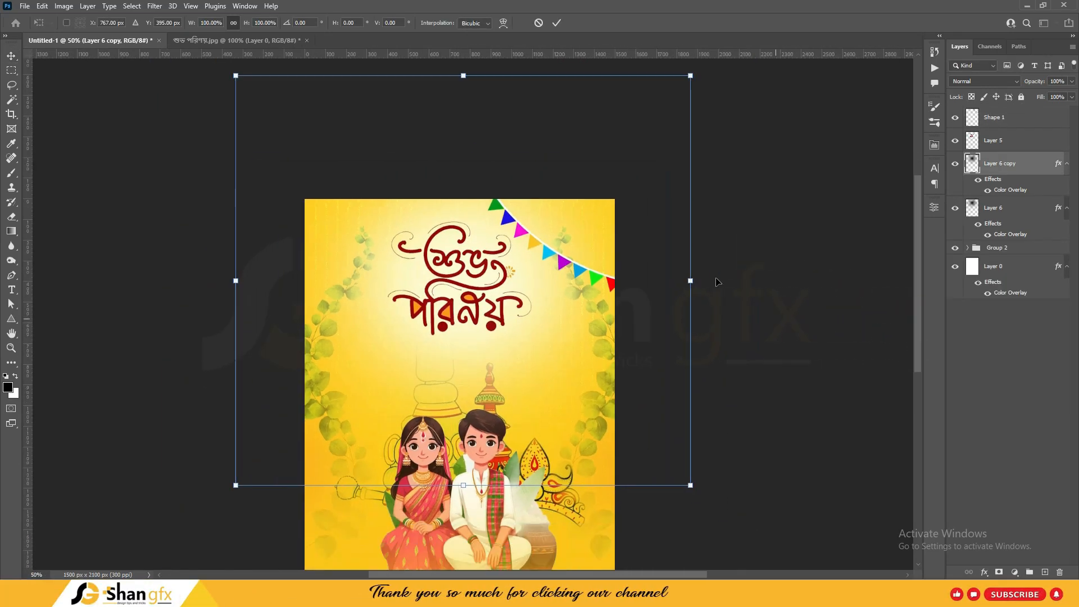
pyautogui.press('Return')
pyautogui.hotkey('ctrl', '-')
pyautogui.click(1060, 573)
# Step: Duplicate the bunting strand, rotate the copy counter-clockwise, and place it above the original in the card's upper-right corner
pyautogui.click(994, 142)
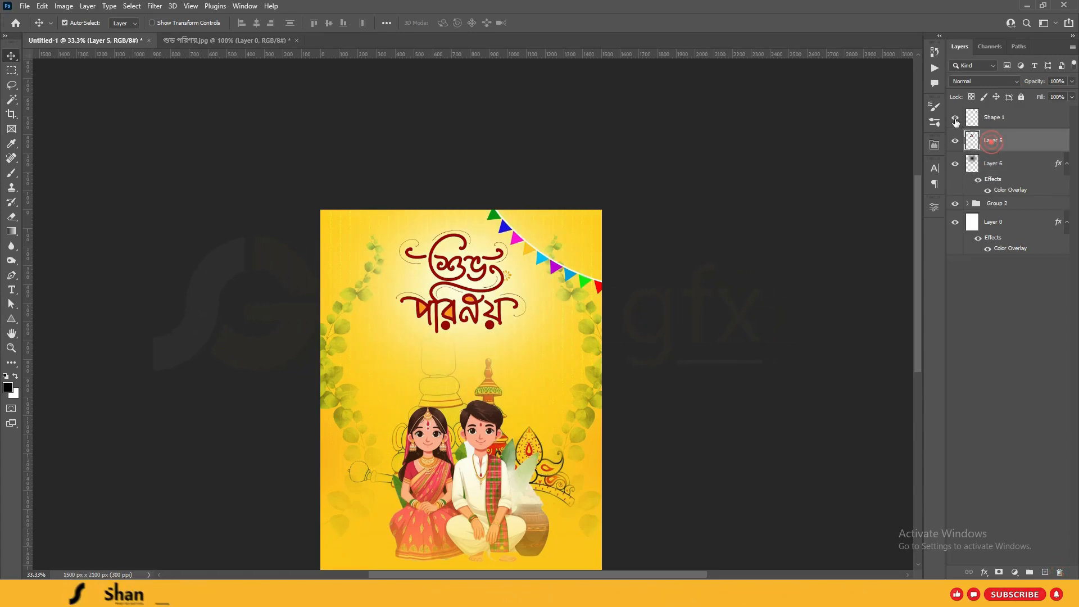
pyautogui.click(955, 118)
pyautogui.click(955, 118)
pyautogui.click(992, 118)
pyautogui.hotkey('ctrl', 'j')
pyautogui.moveTo(655, 303); pyautogui.dragTo(646, 275)
pyautogui.moveTo(574, 260); pyautogui.dragTo(582, 242)
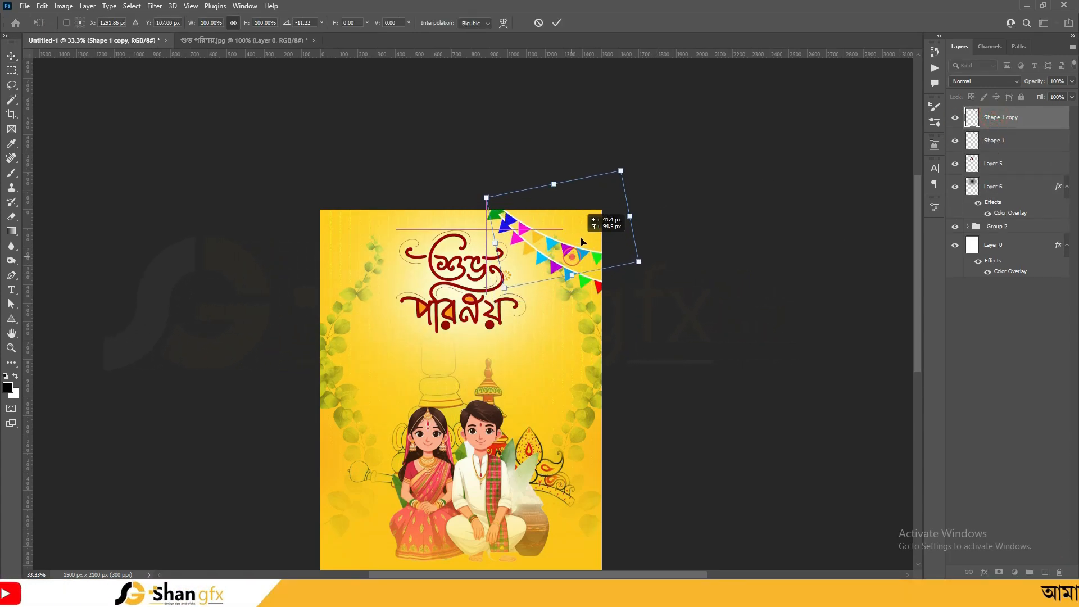
pyautogui.moveTo(655, 234); pyautogui.dragTo(654, 231)
pyautogui.moveTo(582, 229); pyautogui.dragTo(581, 221)
pyautogui.press('Return')
pyautogui.click(576, 221)
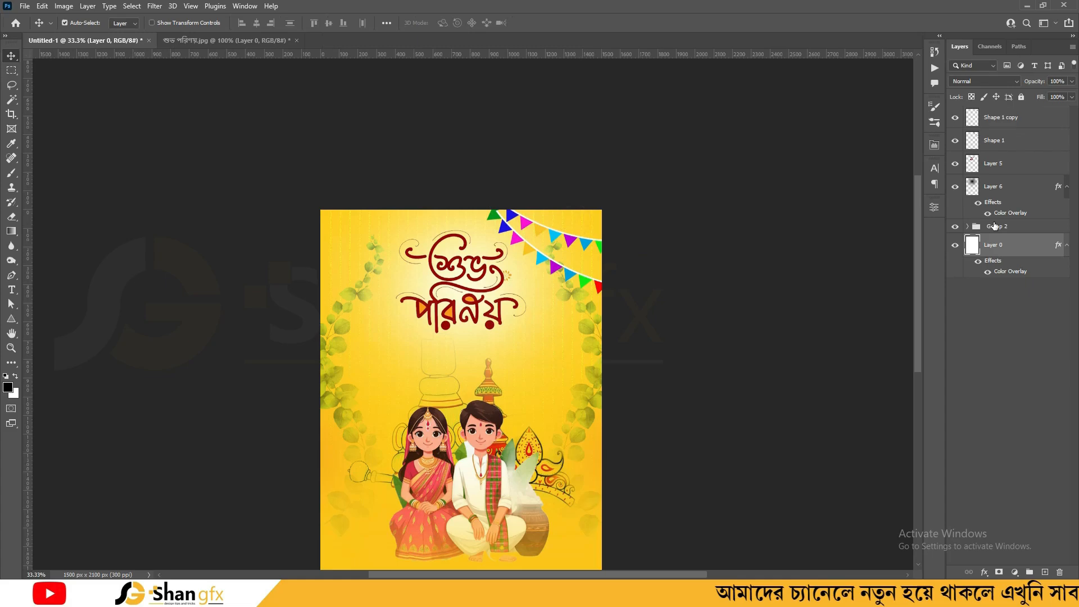
# Step: Duplicate both bunting strands, flip the copies horizontally, and move them to the card's upper-left corner
pyautogui.click(995, 140)
pyautogui.keyDown('ctrl'); pyautogui.click(994, 121); pyautogui.keyUp('ctrl')
pyautogui.hotkey('ctrl', 'j')
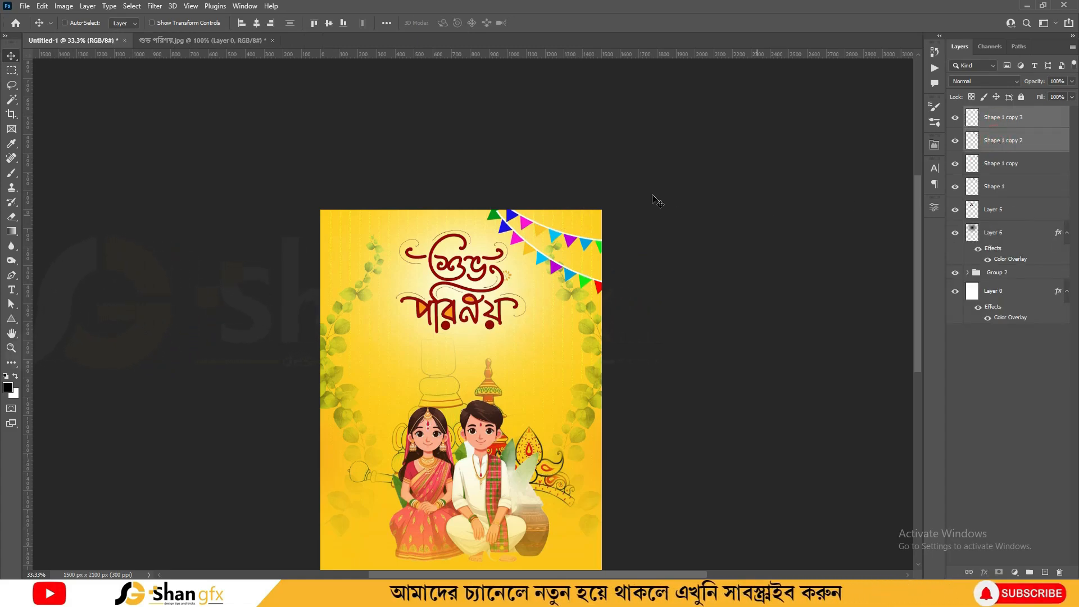
pyautogui.hotkey('ctrl', 't')
pyautogui.rightClick(559, 244)
pyautogui.click(642, 468)
pyautogui.moveTo(582, 242); pyautogui.dragTo(364, 242)
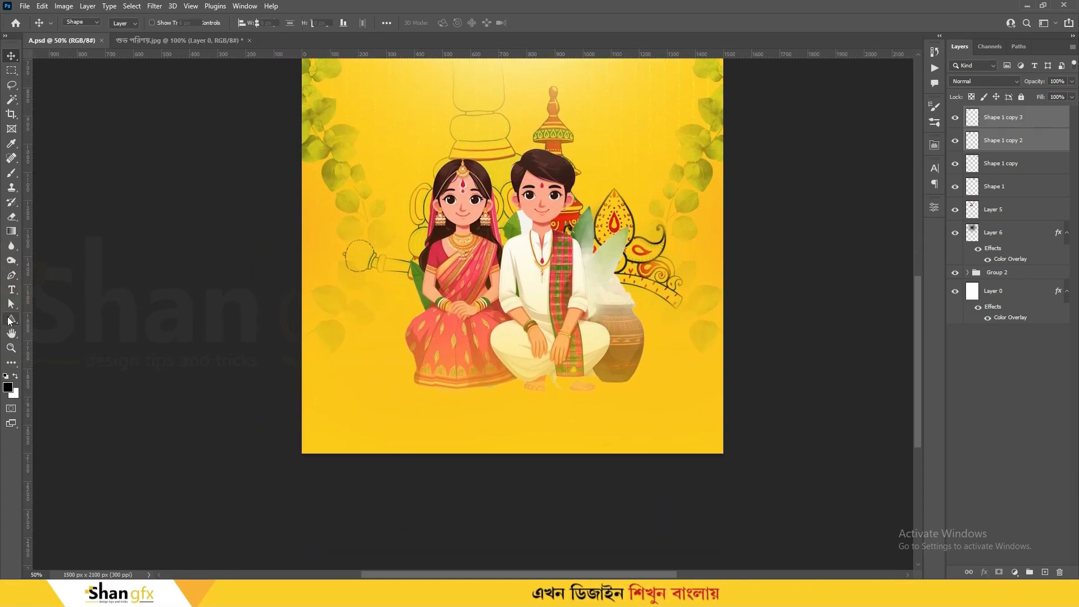
# Step: Draw a rectangle about 841 × 166 px over the couple's feet and fill it with white, without a stroke
pyautogui.rightClick(11, 318)
pyautogui.moveTo(400, 373); pyautogui.dragTo(636, 420)
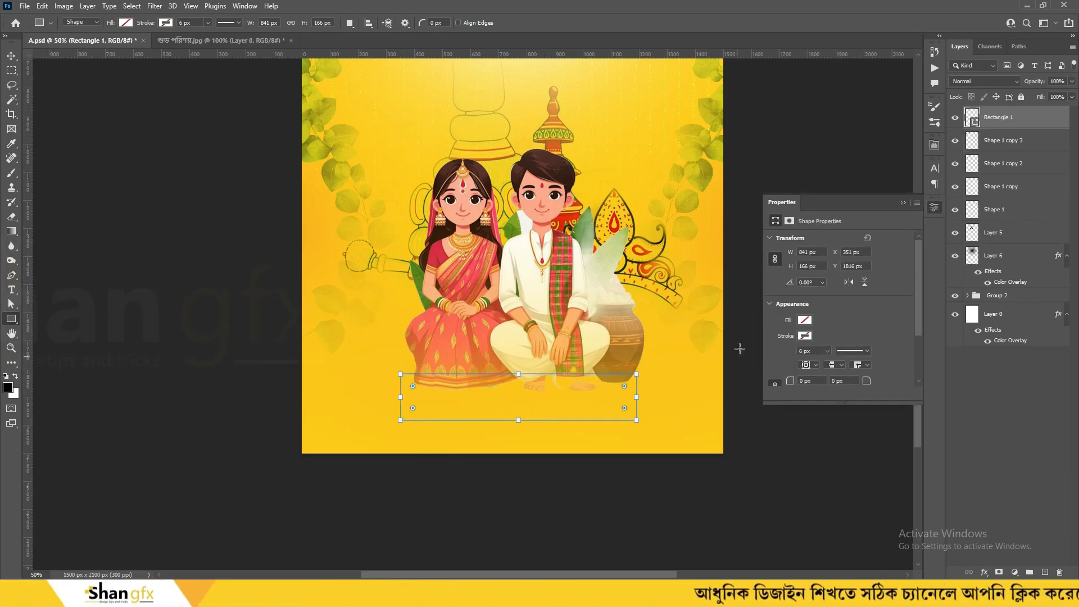
pyautogui.click(805, 319)
pyautogui.click(890, 379)
pyautogui.click(933, 208)
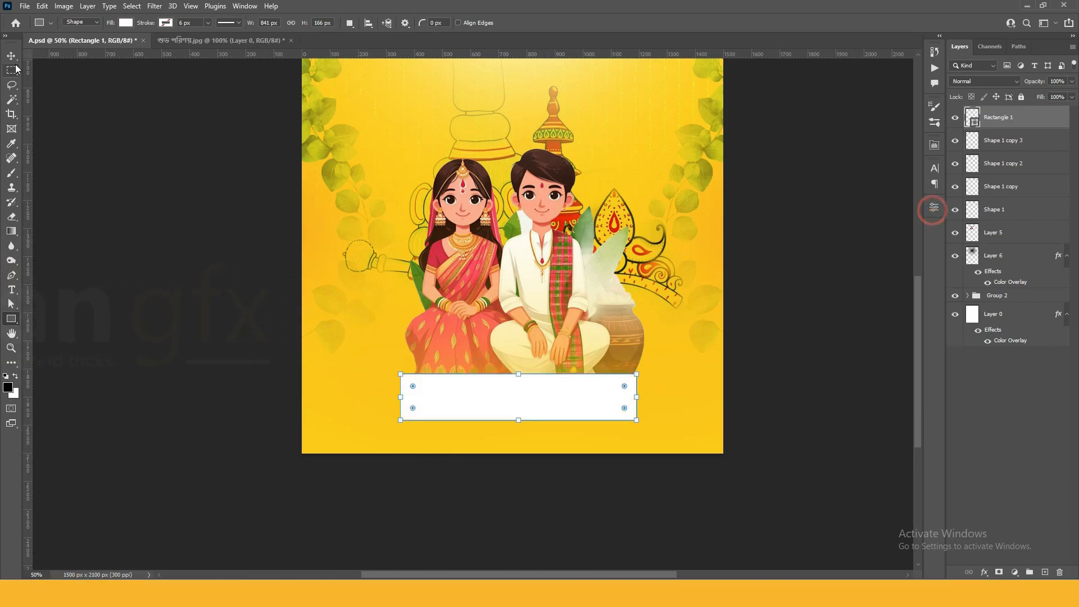
# Step: Draw a white heart about 182 × 159 px beside the rectangle, using the heart from the 2022+ custom Shapes set
pyautogui.click(13, 55)
pyautogui.hotkey('ctrl', '+')
pyautogui.hotkey('ctrl', '+')
pyautogui.moveTo(500, 337); pyautogui.dragTo(469, 203)
pyautogui.click(12, 320)
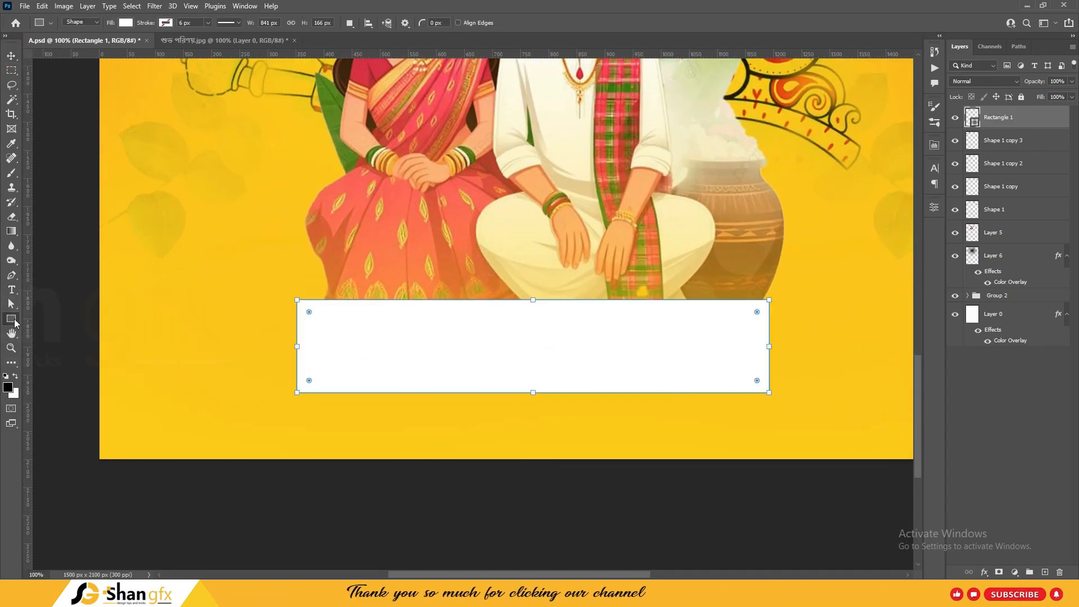
pyautogui.click(56, 370)
pyautogui.click(455, 24)
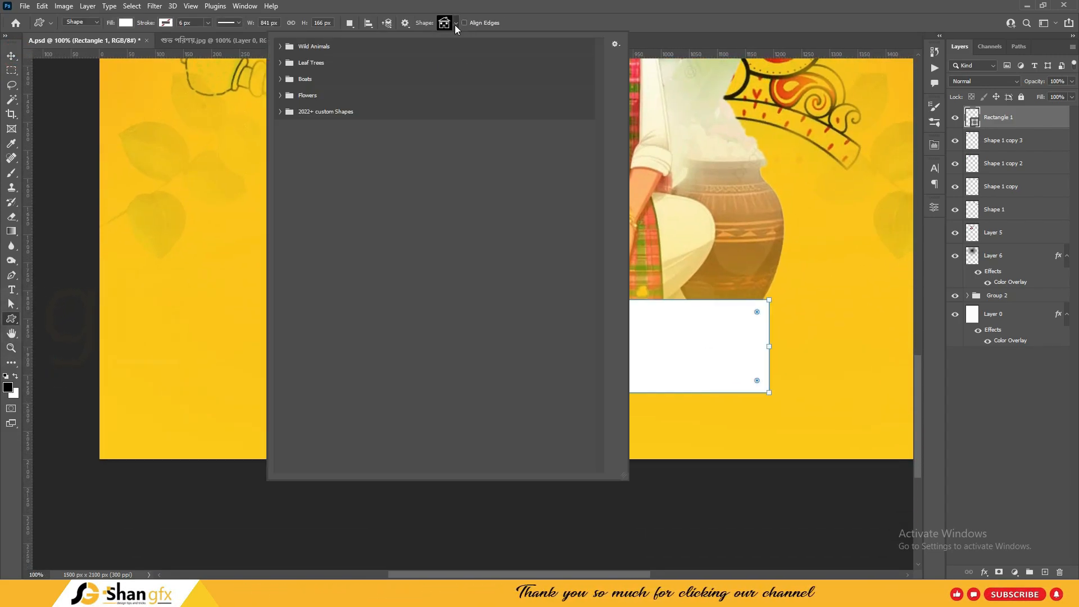
pyautogui.click(280, 112)
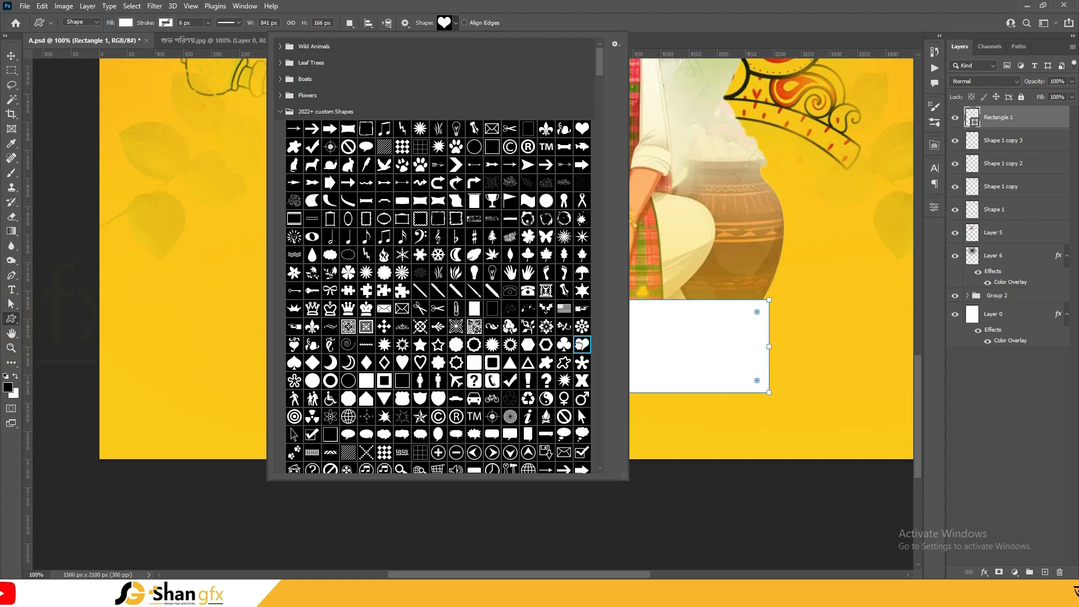
pyautogui.doubleClick(582, 345)
pyautogui.moveTo(243, 403); pyautogui.dragTo(255, 402)
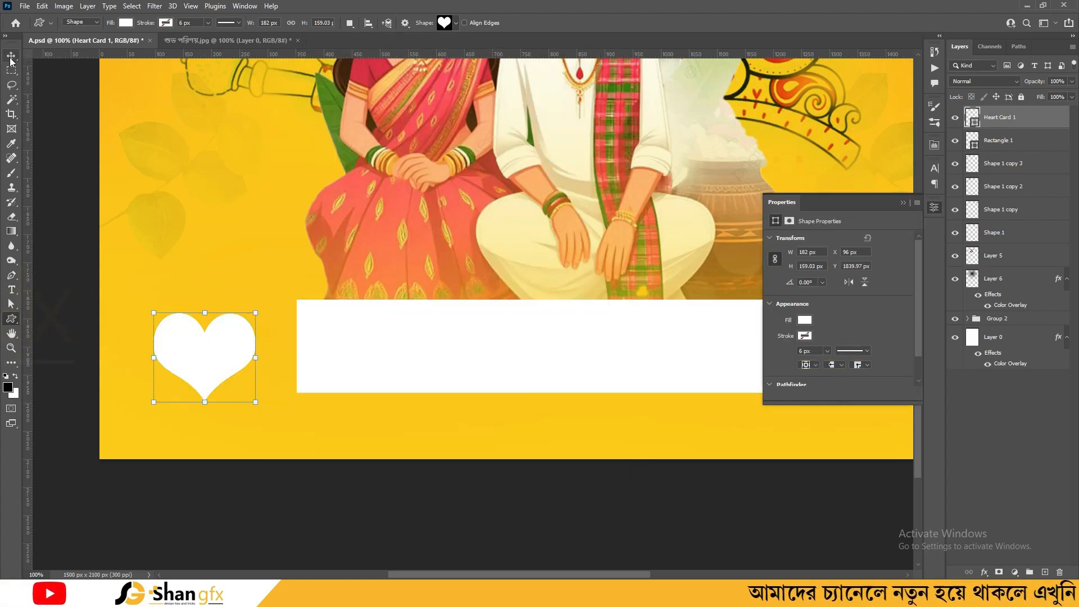
# Step: Rotate and resize the heart into a pointed end for the rectangle's left side, and mirror a copy onto its right side
pyautogui.hotkey('ctrl', 't')
pyautogui.click(931, 208)
pyautogui.moveTo(177, 273); pyautogui.dragTo(315, 339)
pyautogui.moveTo(347, 299); pyautogui.dragTo(800, 339)
pyautogui.doubleClick(298, 326)
pyautogui.hotkey('ctrl', 't')
pyautogui.doubleClick(298, 333)
pyautogui.click(265, 346)
pyautogui.hotkey('ctrl', 't')
pyautogui.rightClick(799, 351)
pyautogui.click(828, 329)
pyautogui.doubleClick(785, 337)
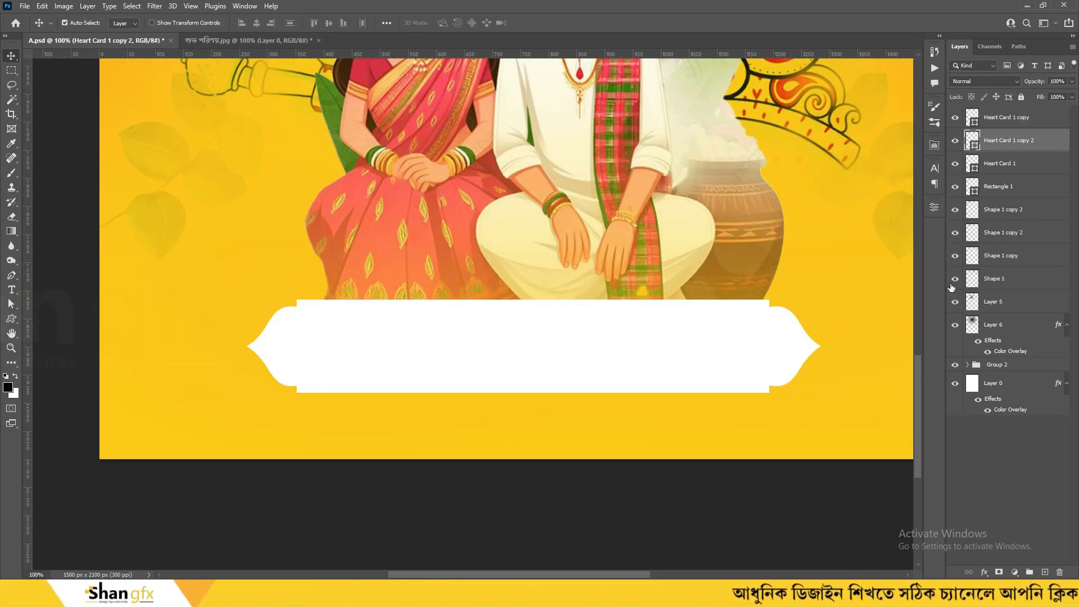
# Step: Merge the left and right heart ends of the banner into a single shape layer
pyautogui.keyDown('ctrl'); pyautogui.click(995, 165); pyautogui.keyUp('ctrl')
pyautogui.hotkey('ctrl', 'e')
pyautogui.click(956, 118)
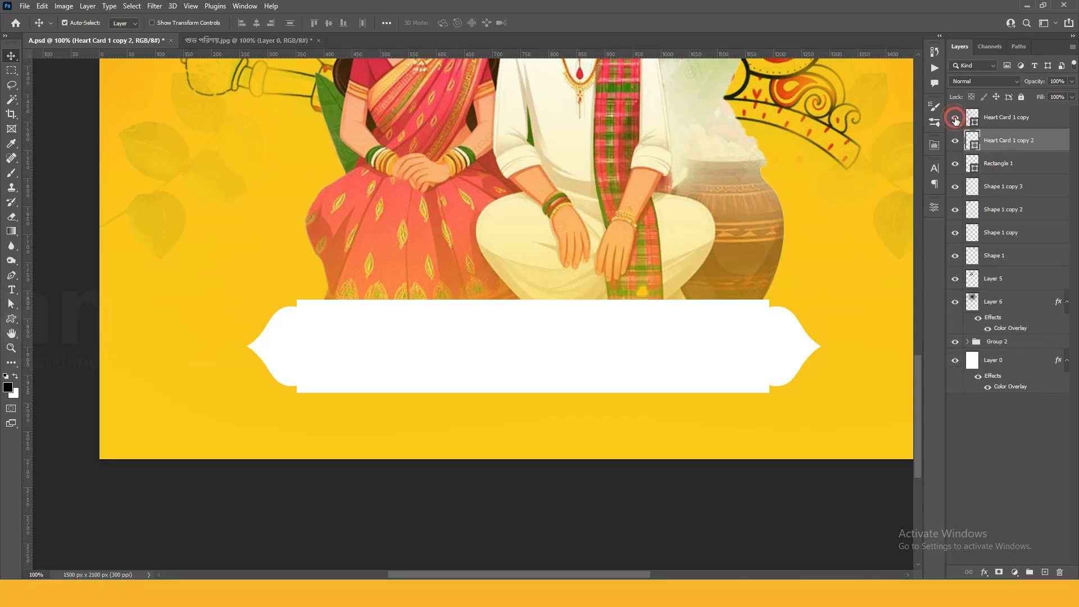
pyautogui.click(1002, 122)
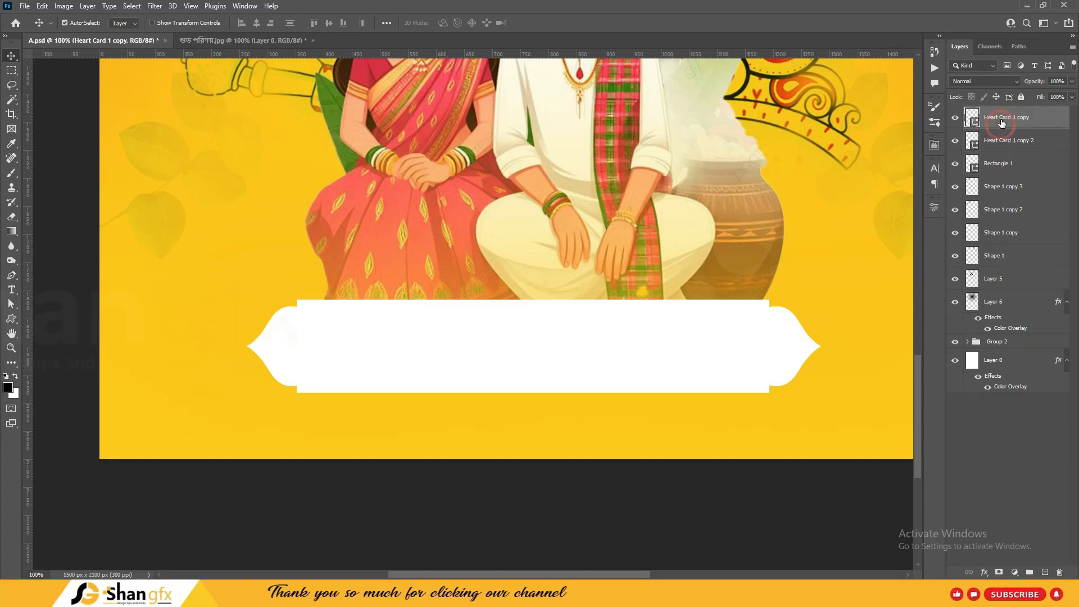
pyautogui.click(997, 159)
pyautogui.click(955, 164)
pyautogui.click(956, 163)
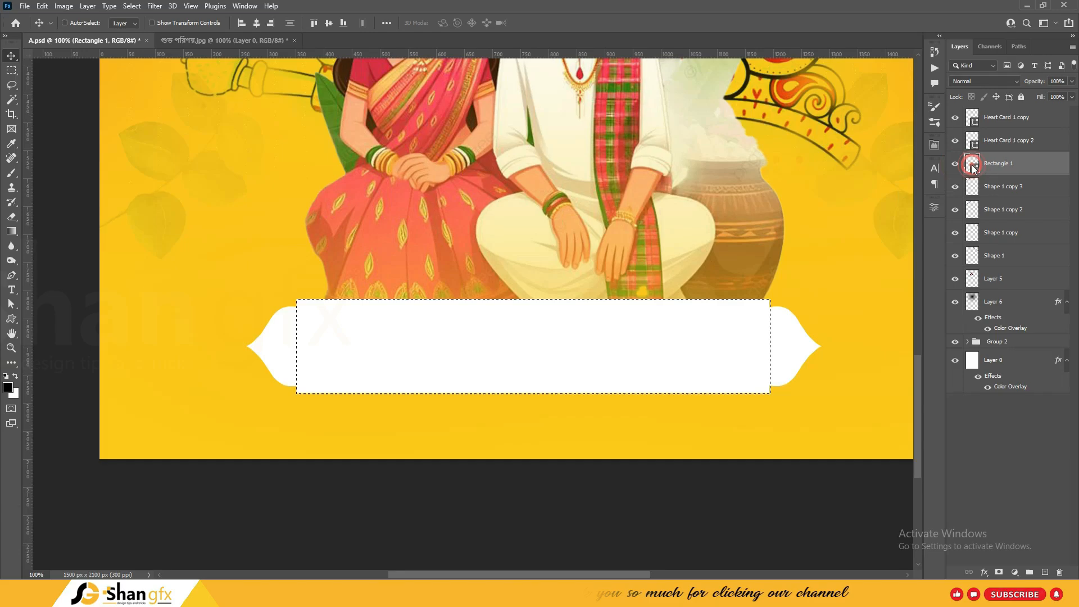
# Step: Centre the merged heart ends and the white rectangle horizontally on each other, and merge them into one banner shape
pyautogui.hotkey('ctrl', 'd')
pyautogui.keyDown('ctrl'); pyautogui.click(1005, 144); pyautogui.keyUp('ctrl')
pyautogui.click(256, 24)
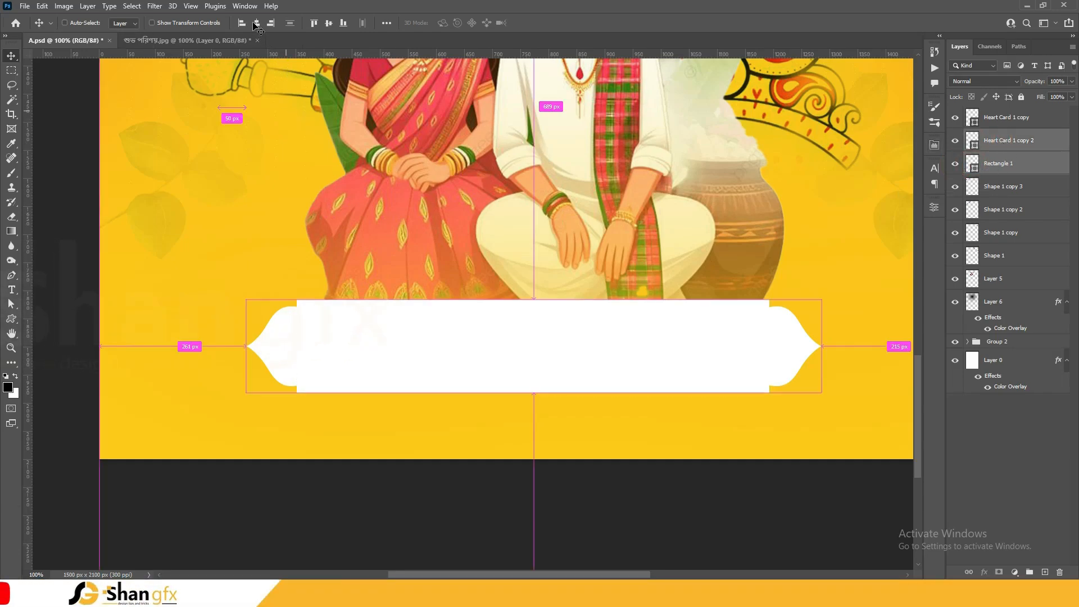
pyautogui.hotkey('ctrl', 'e')
# Step: Hide the banner to expose the leftover heart copy, delete that heart, and show the banner again
pyautogui.click(955, 141)
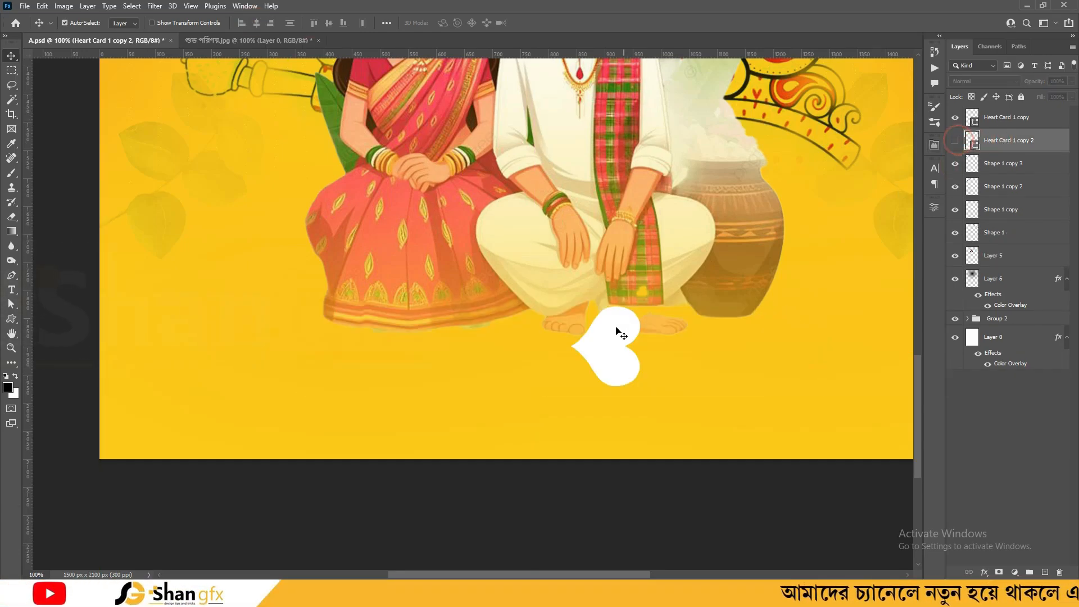
pyautogui.moveTo(617, 330); pyautogui.dragTo(636, 265)
pyautogui.press('Delete')
pyautogui.click(954, 117)
# Step: Scale the white banner down to about 918 × 149 px beneath the couple
pyautogui.hotkey('ctrl', '-')
pyautogui.hotkey('ctrl', '-')
pyautogui.hotkey('ctrl', '-')
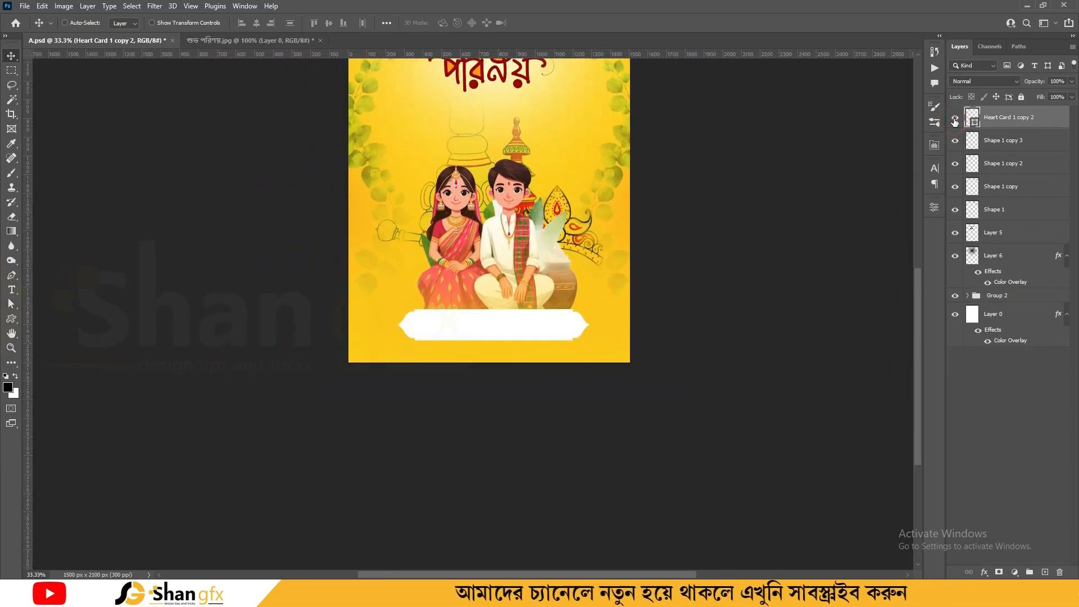
pyautogui.hotkey('ctrl', '+')
pyautogui.hotkey('ctrl', '+')
pyautogui.moveTo(574, 324); pyautogui.dragTo(577, 365)
pyautogui.hotkey('ctrl', '+')
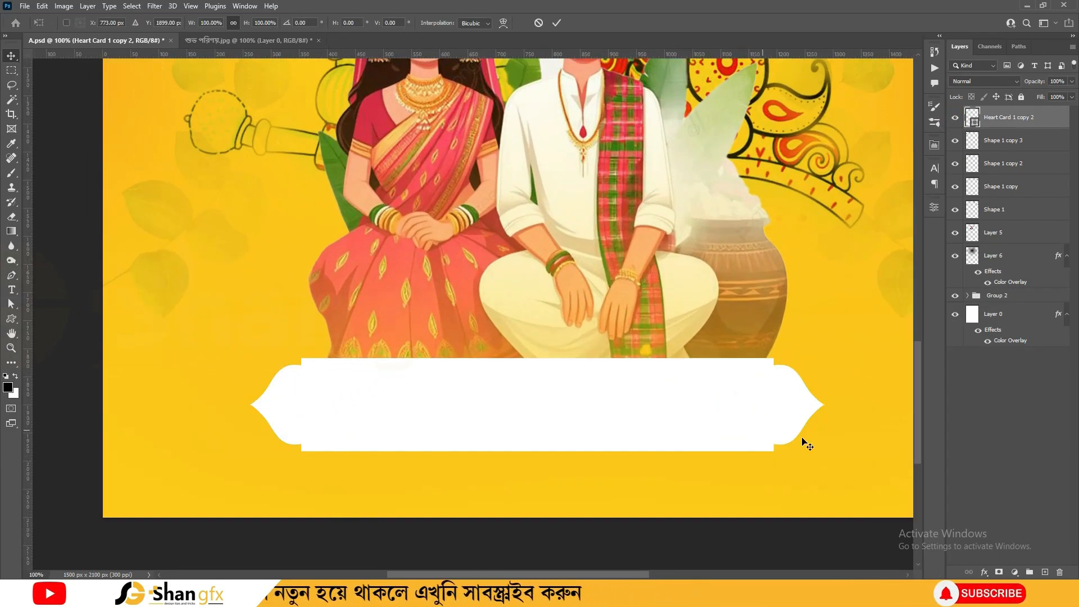
pyautogui.hotkey('ctrl', 't')
pyautogui.press('Return')
# Step: Outline the banner with a 6 px stroke in a pale golden yellow sampled from the bride's necklace
pyautogui.click(13, 322)
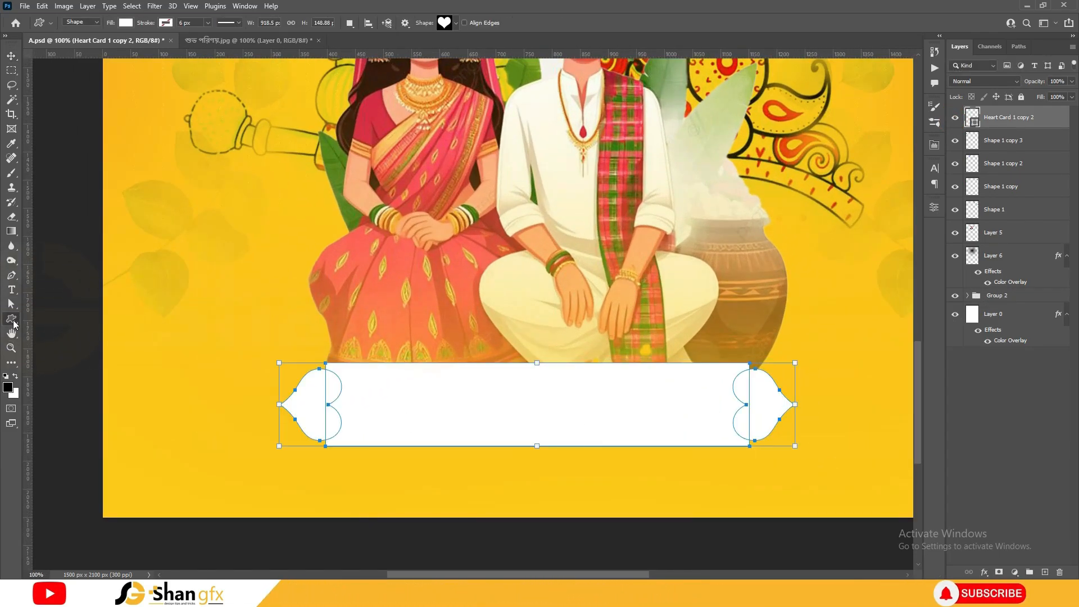
pyautogui.click(57, 319)
pyautogui.click(166, 23)
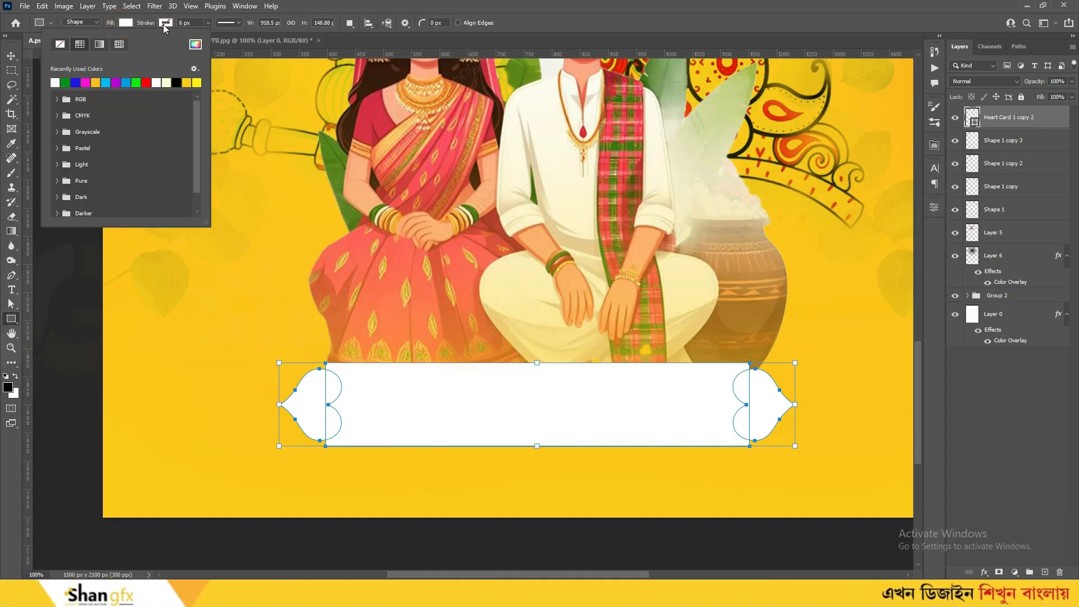
pyautogui.click(226, 83)
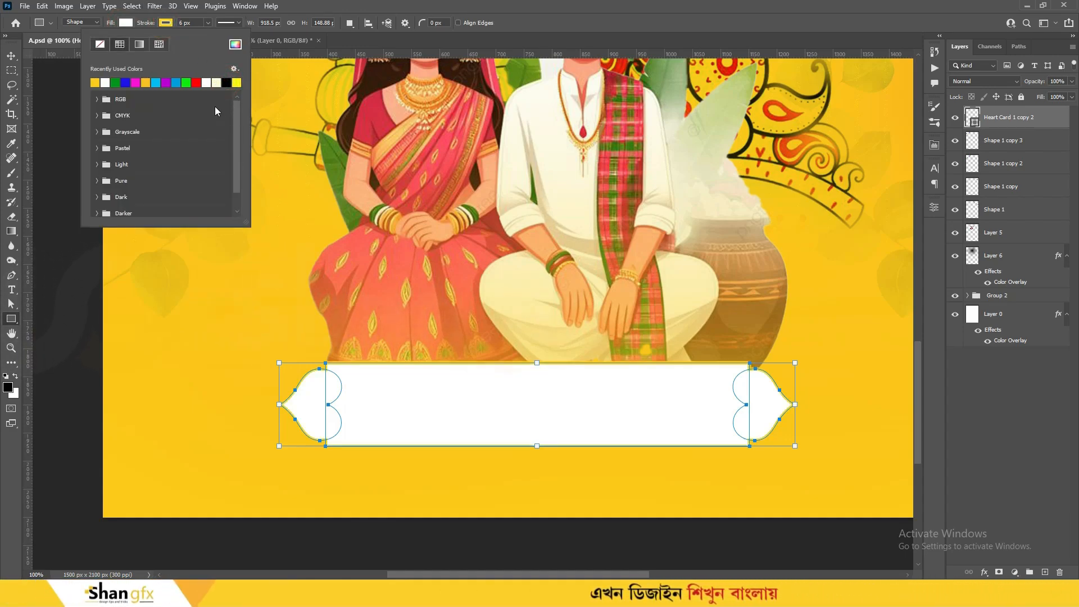
pyautogui.click(195, 20)
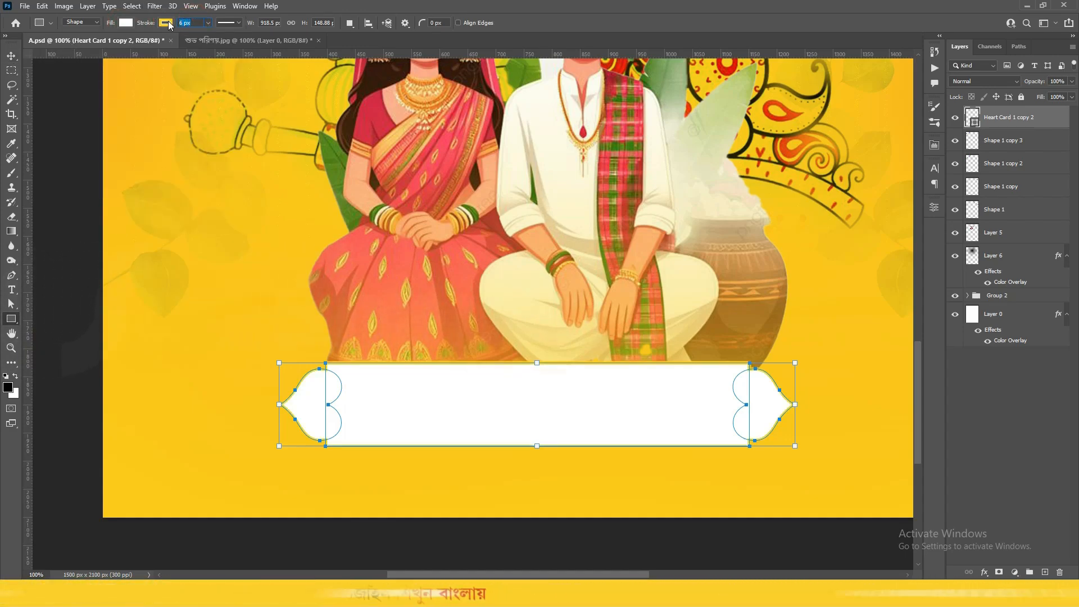
pyautogui.click(166, 23)
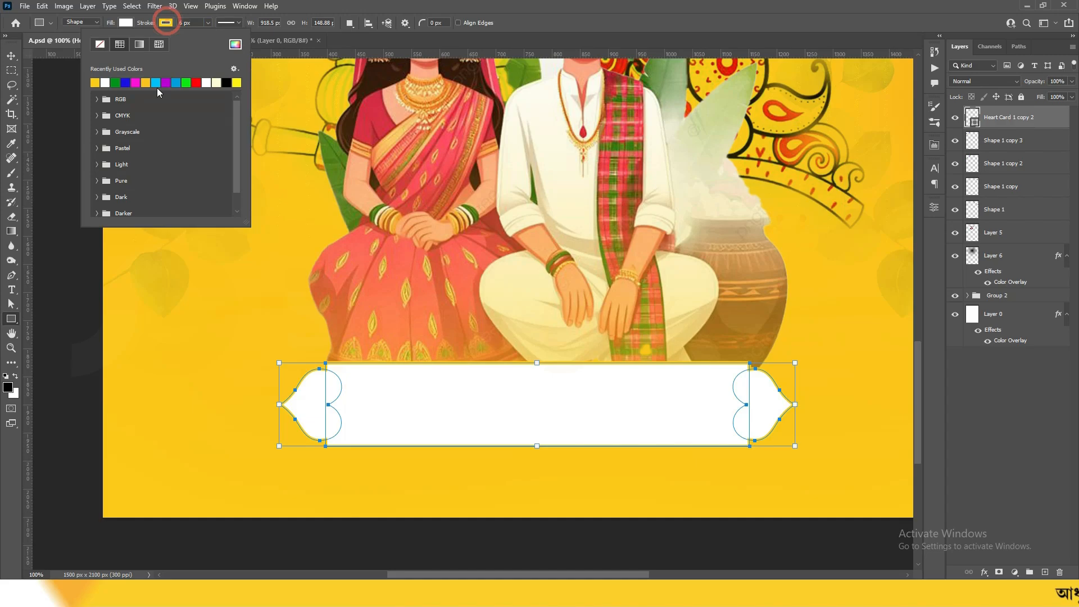
pyautogui.click(235, 45)
pyautogui.click(418, 111)
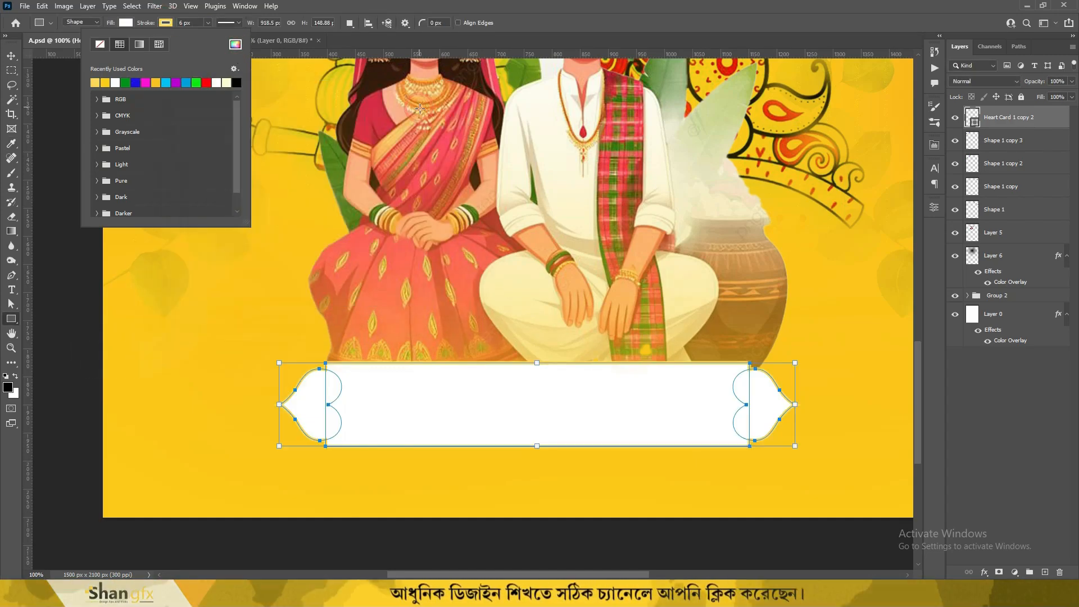
# Step: Give the banner a Multiply drop shadow in bright red with 13 px distance, a size of about 100 px and reduced opacity
pyautogui.press('v')
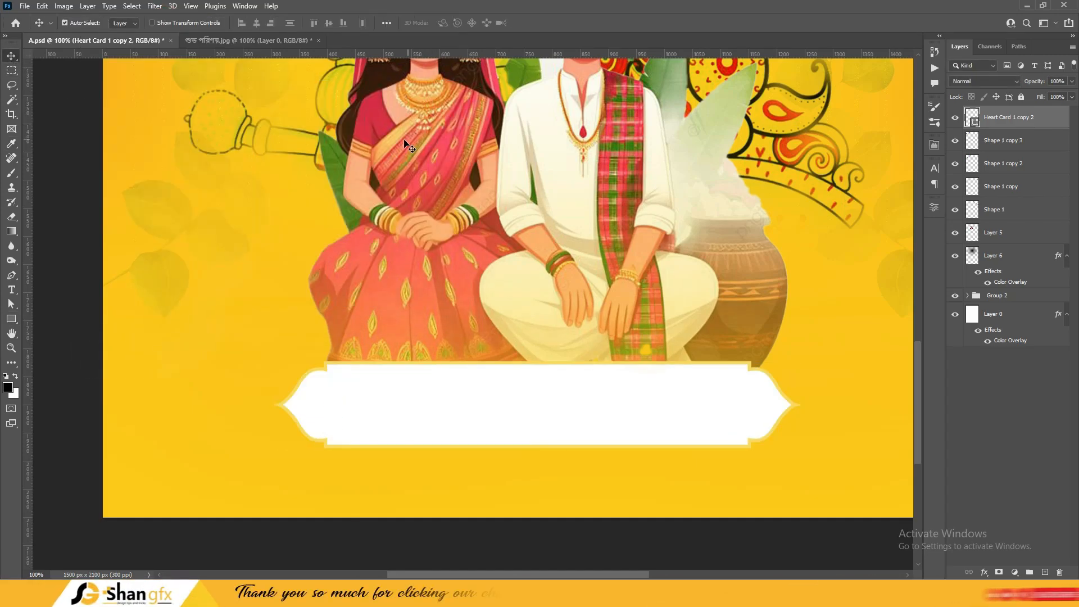
pyautogui.click(984, 572)
pyautogui.click(1004, 568)
pyautogui.moveTo(256, 254); pyautogui.dragTo(272, 258)
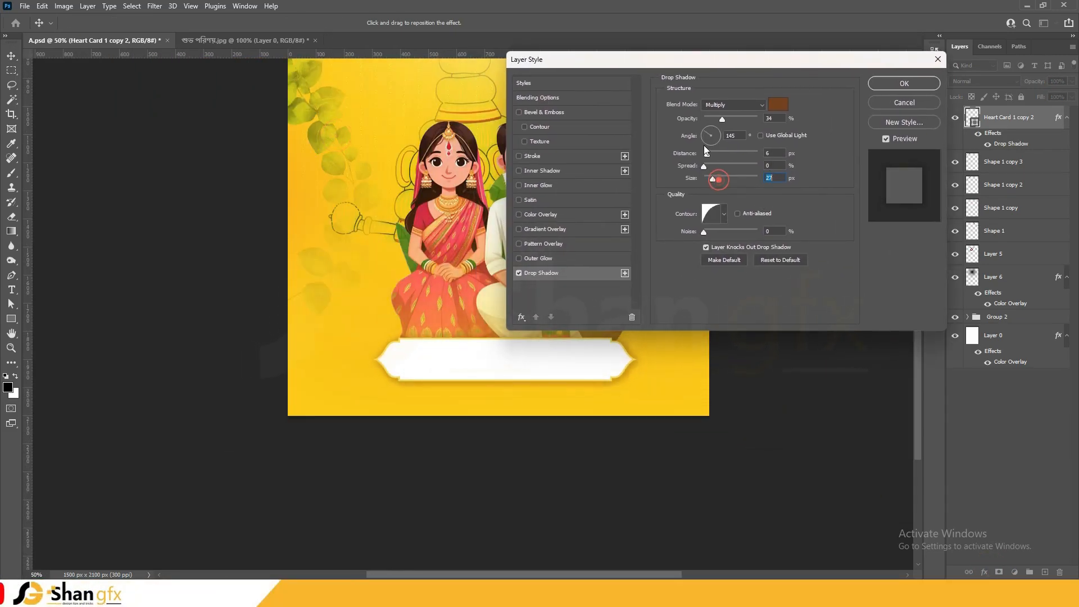
pyautogui.click(778, 105)
pyautogui.click(332, 253)
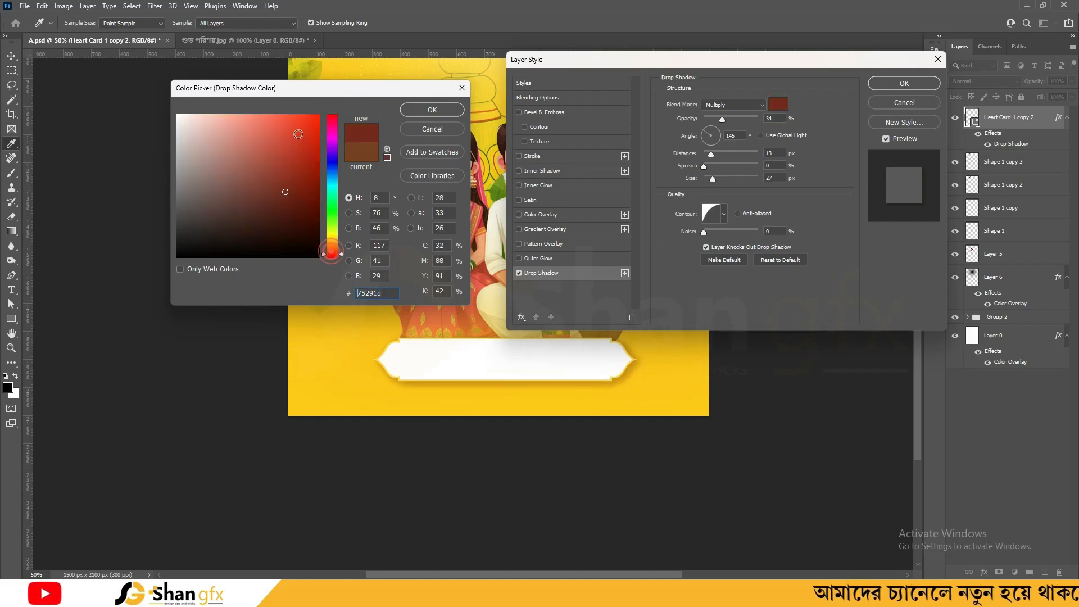
pyautogui.click(432, 110)
pyautogui.moveTo(734, 179); pyautogui.dragTo(741, 179)
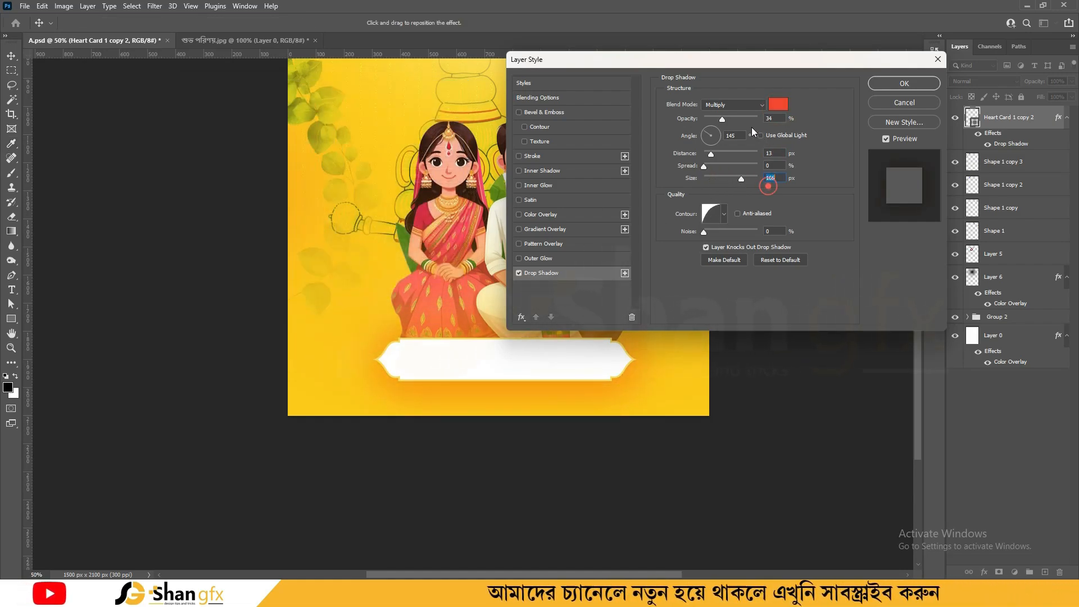
pyautogui.moveTo(720, 119); pyautogui.dragTo(704, 124)
pyautogui.press('Return')
# Step: Save the finished card front in A.psd
pyautogui.hotkey('ctrl', '-')
pyautogui.hotkey('ctrl', '-')
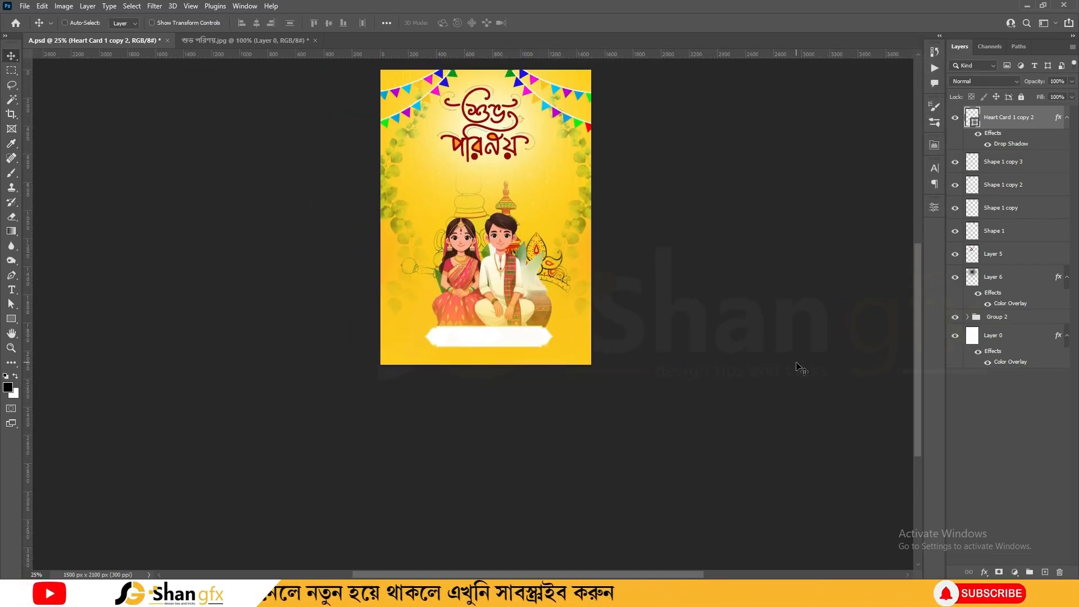
pyautogui.hotkey('ctrl', '+')
pyautogui.hotkey('ctrl', '+')
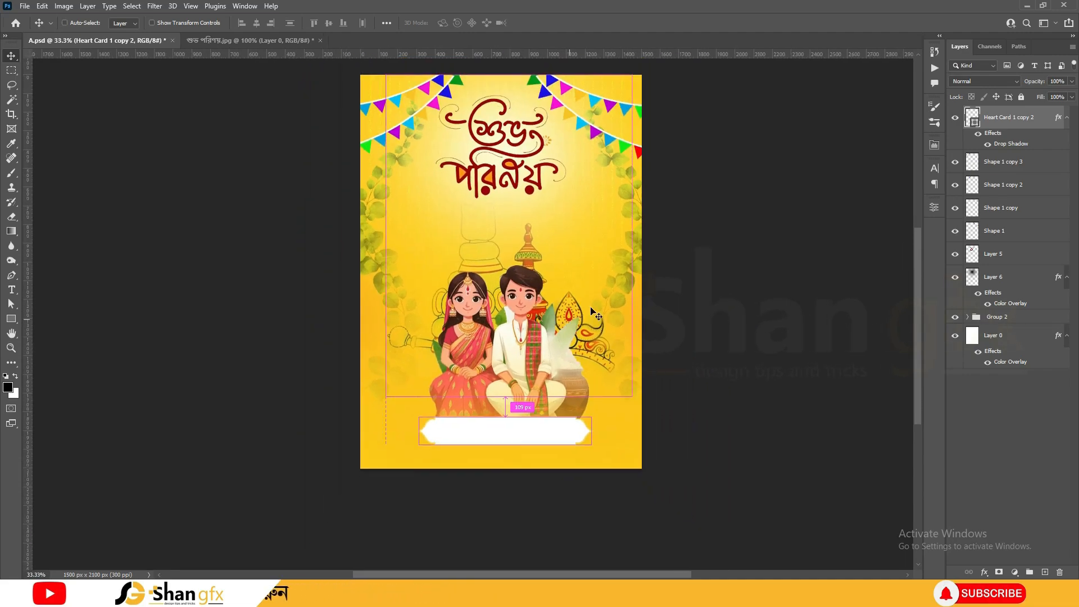
pyautogui.hotkey('ctrl', 's')
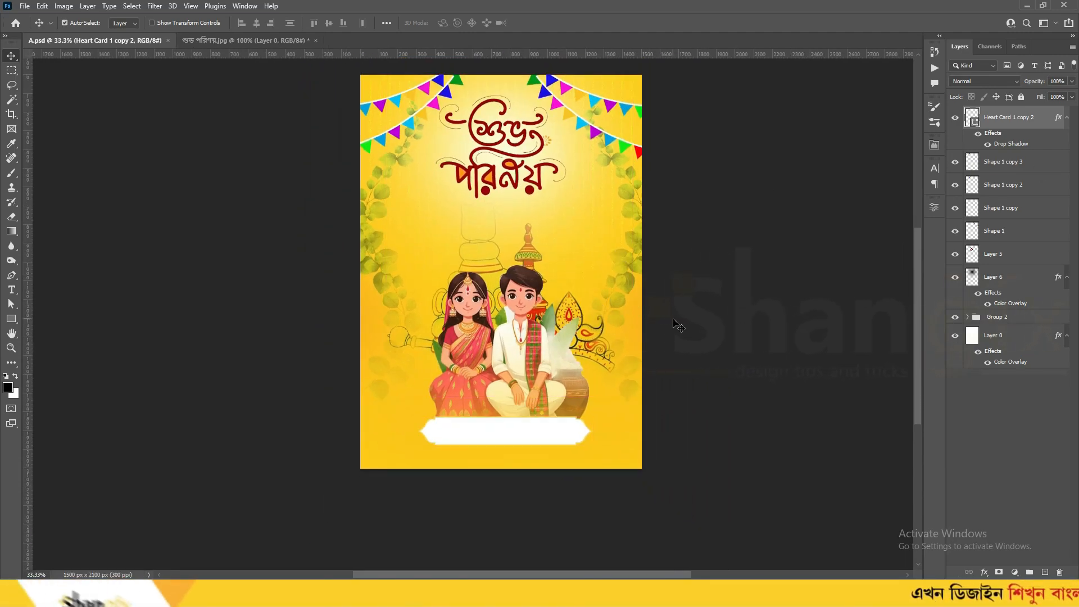
# Step: Examine the dimensions and resolution of the blank white A copy document without resizing it
pyautogui.moveTo(718, 289); pyautogui.dragTo(697, 318)
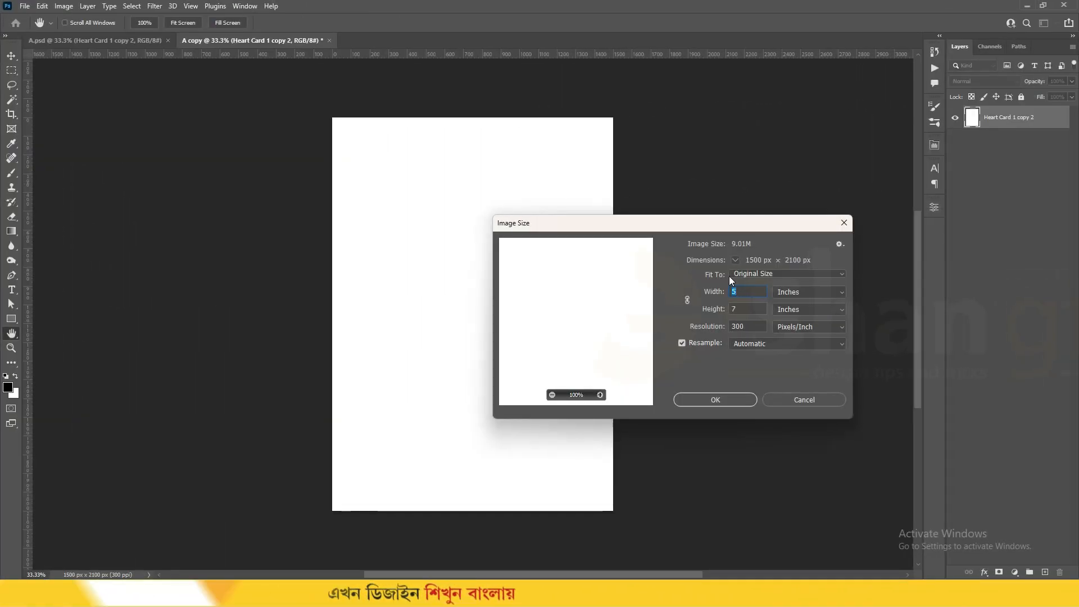
pyautogui.click(804, 400)
pyautogui.press('v')
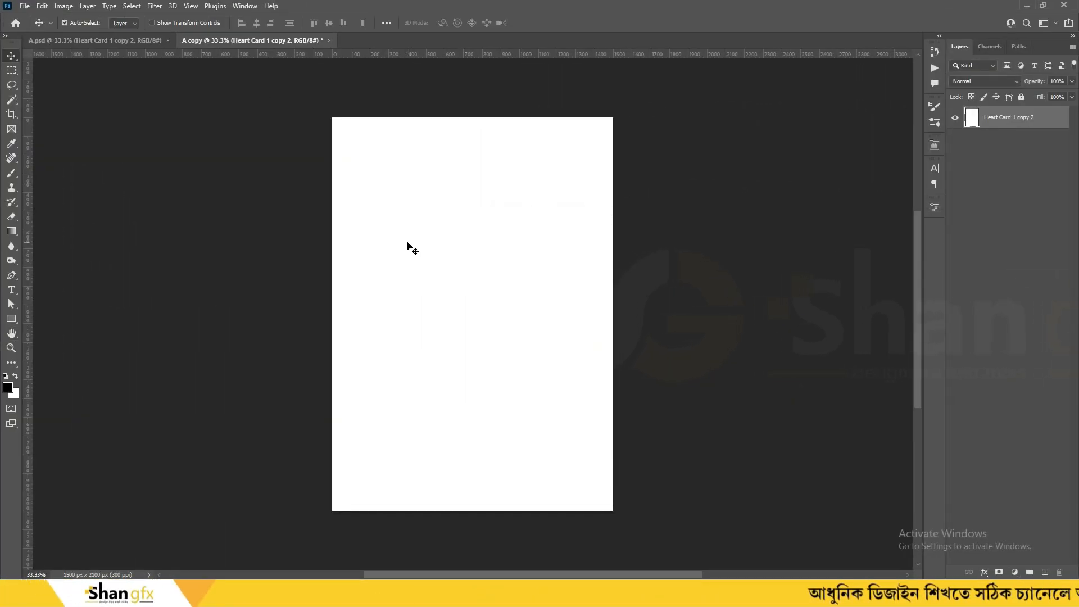
# Step: Open Wedding illustration.jpg from the Marriage Card folder and copy the whole picture into the A copy document
pyautogui.click(642, 592)
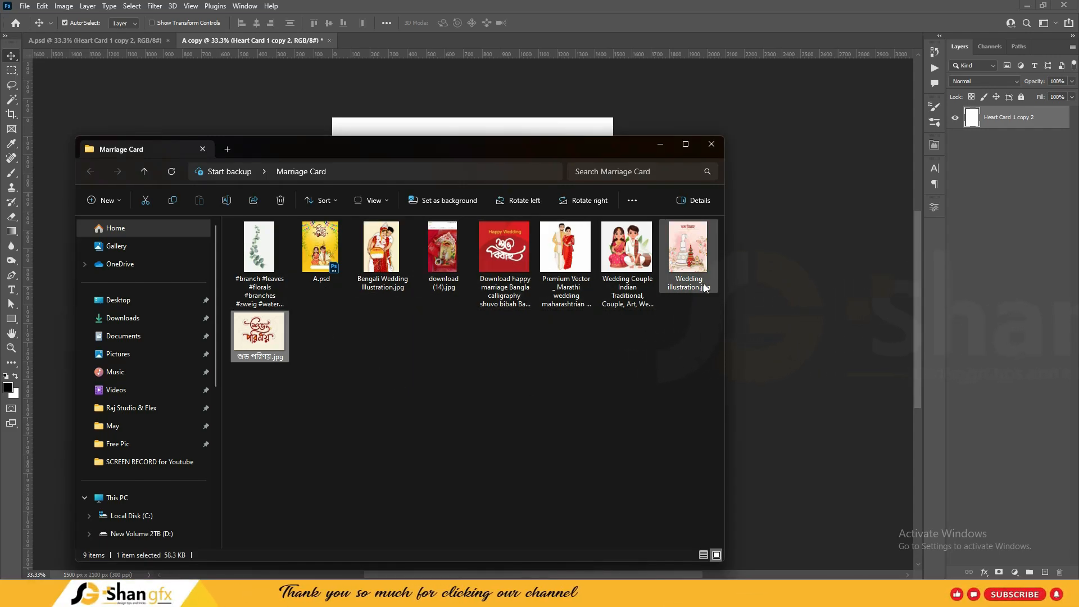
pyautogui.click(775, 291)
pyautogui.click(642, 592)
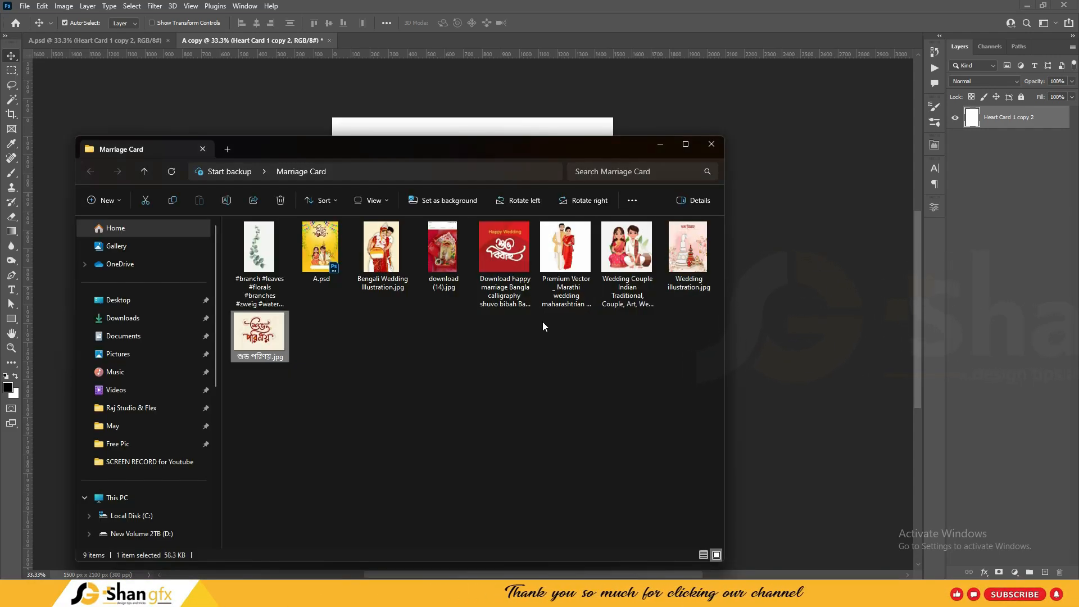
pyautogui.moveTo(688, 256); pyautogui.dragTo(628, 41)
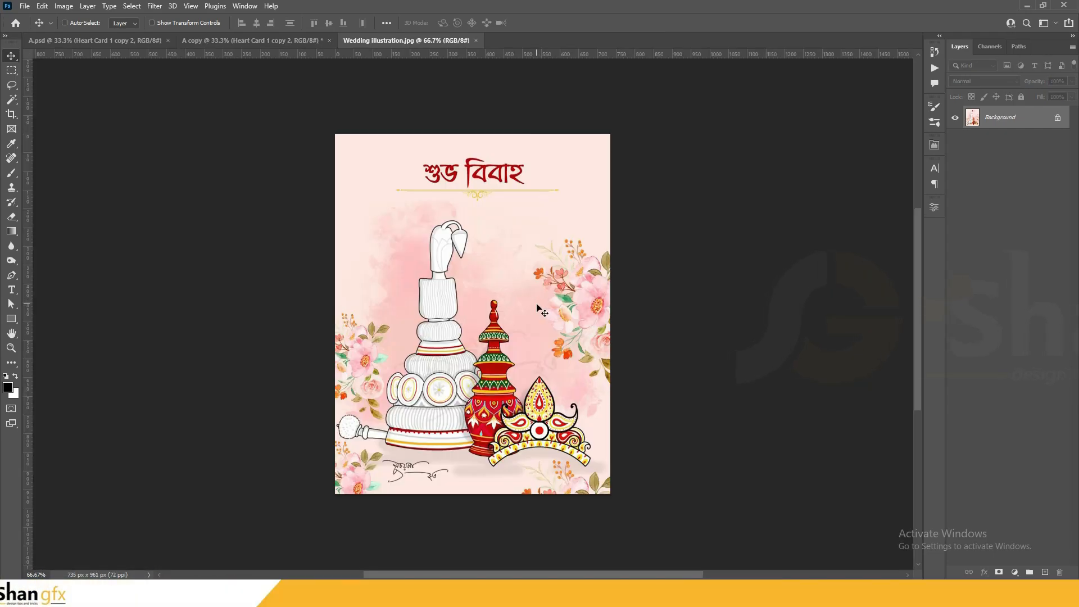
pyautogui.hotkey('ctrl', 'a')
pyautogui.hotkey('ctrl', 'c')
pyautogui.hotkey('ctrl', 'w')
pyautogui.hotkey('ctrl', 'v')
# Step: Move the pasted illustration to the bottom centre of the page and enlarge it slightly
pyautogui.hotkey('ctrl', 't')
pyautogui.moveTo(496, 306); pyautogui.dragTo(499, 411)
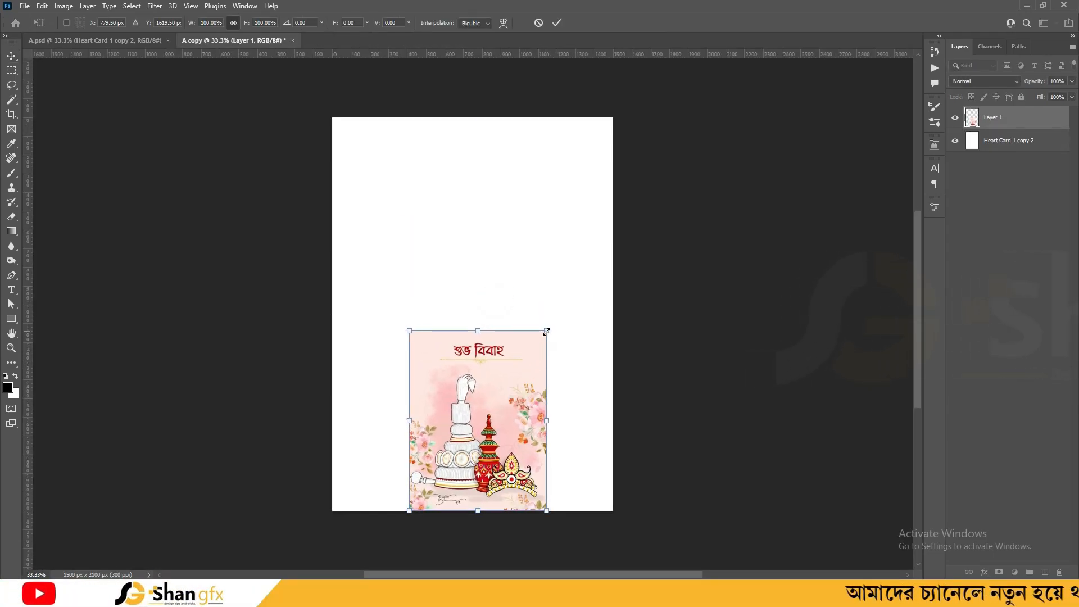
pyautogui.moveTo(546, 330); pyautogui.dragTo(558, 315)
pyautogui.press('Return')
# Step: Hide the illustration with a black layer mask and paint white with a soft brush to reveal the topor, pot and crown
pyautogui.keyDown('alt'); pyautogui.click(1000, 574); pyautogui.keyUp('alt')
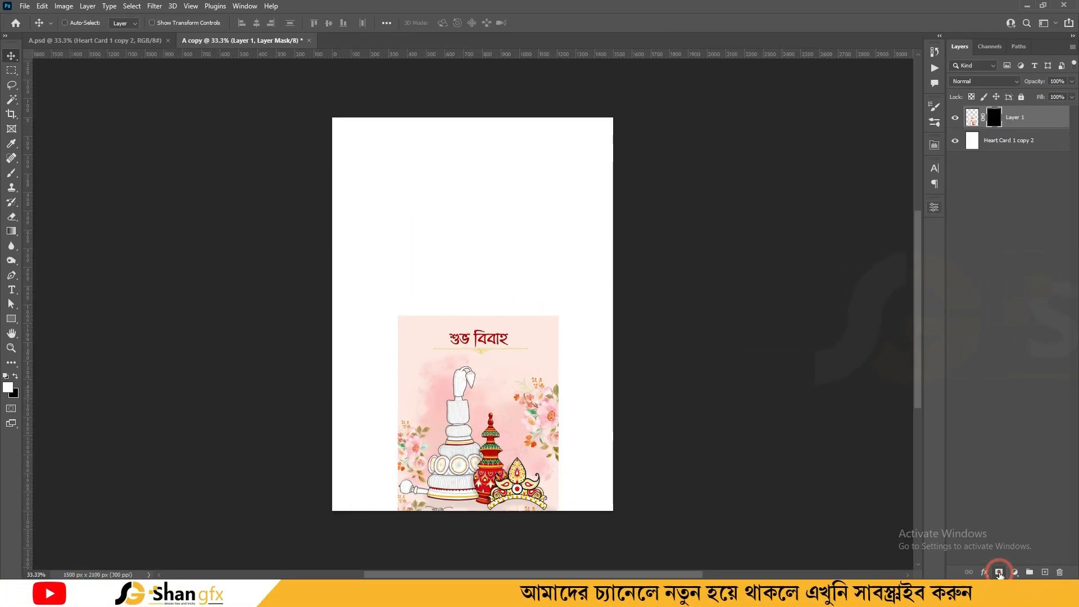
pyautogui.press('b')
pyautogui.press('x')
pyautogui.click(475, 435)
pyautogui.moveTo(475, 434)
pyautogui.mouseDown()
pyautogui.moveTo(491, 476)
pyautogui.moveTo(456, 488)
pyautogui.moveTo(498, 496)
pyautogui.mouseUp()
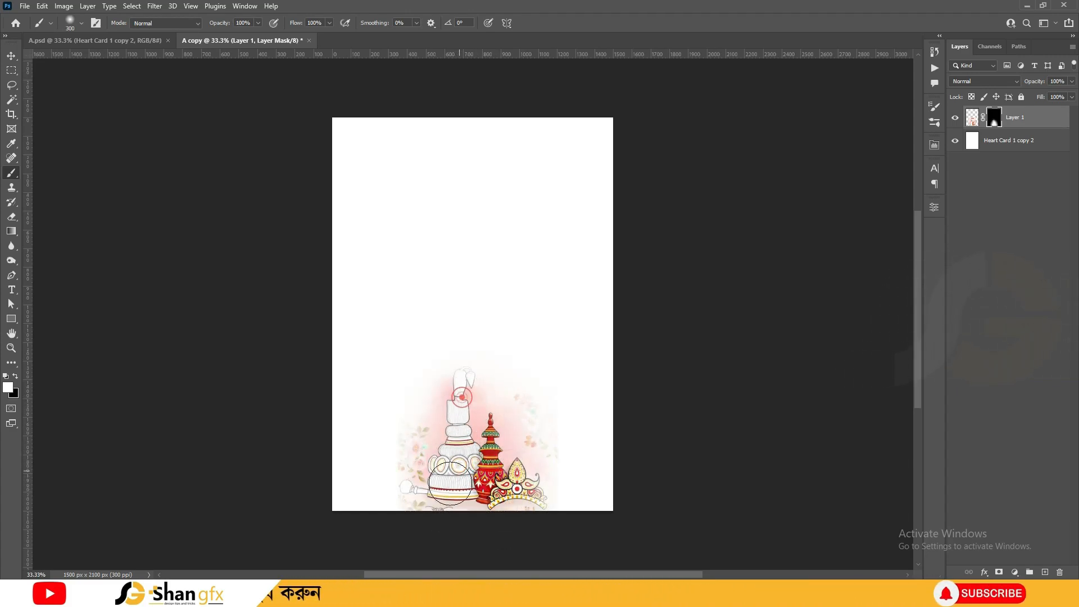
# Step: Enlarge the brush to 600 px and paint black on the mask to fade out the floral surroundings at the illustration's sides
pyautogui.press(']')
pyautogui.press(']')
pyautogui.press(']')
pyautogui.press(']')
pyautogui.press(']')
pyautogui.press(']')
pyautogui.press('[')
pyautogui.moveTo(383, 429); pyautogui.dragTo(375, 517)
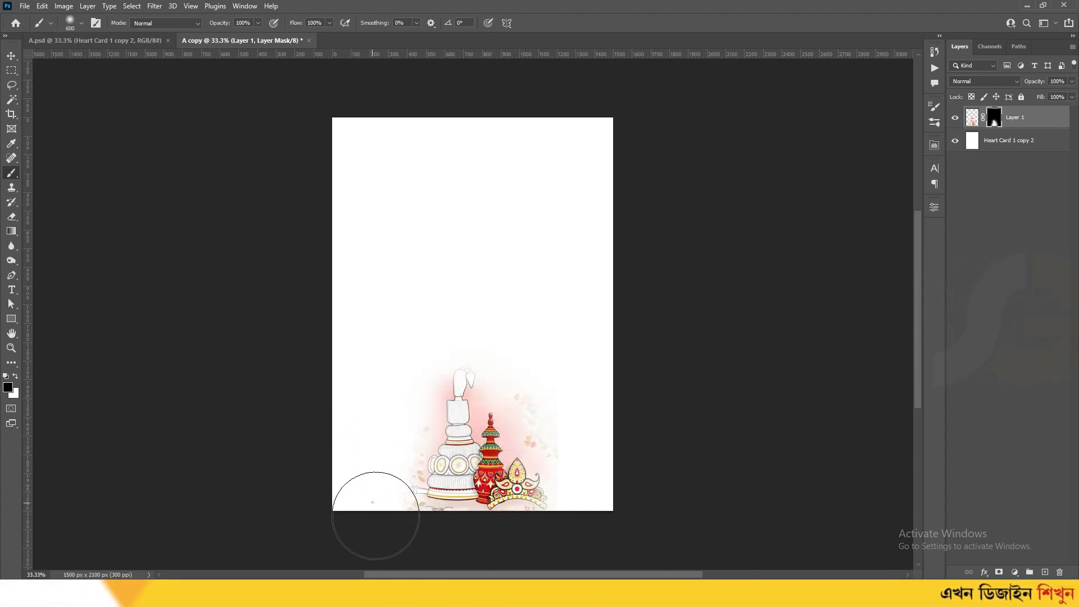
pyautogui.click(508, 407)
# Step: Apply a pale cream Color Overlay to the white background layer, with the Gradient Overlay turned off
pyautogui.click(990, 147)
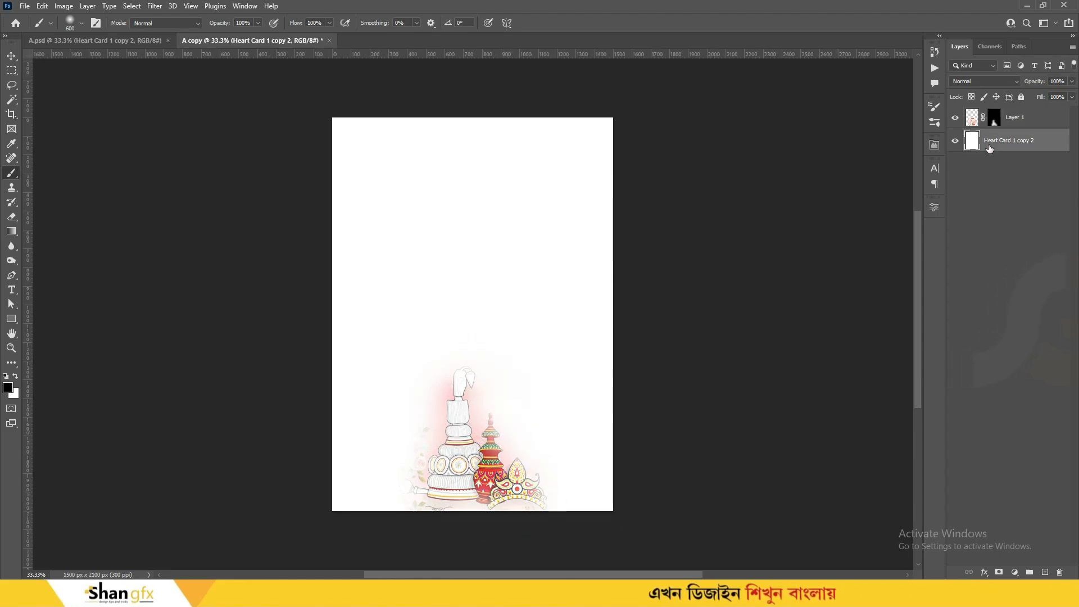
pyautogui.click(984, 572)
pyautogui.click(1003, 537)
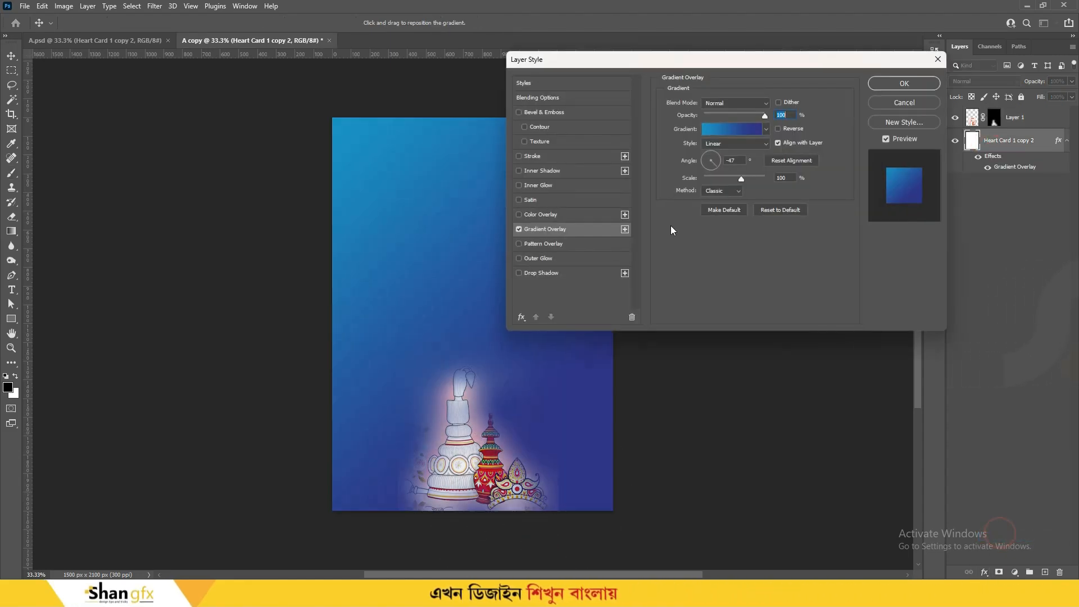
pyautogui.click(519, 229)
pyautogui.click(540, 214)
pyautogui.click(780, 104)
pyautogui.click(332, 239)
pyautogui.click(202, 119)
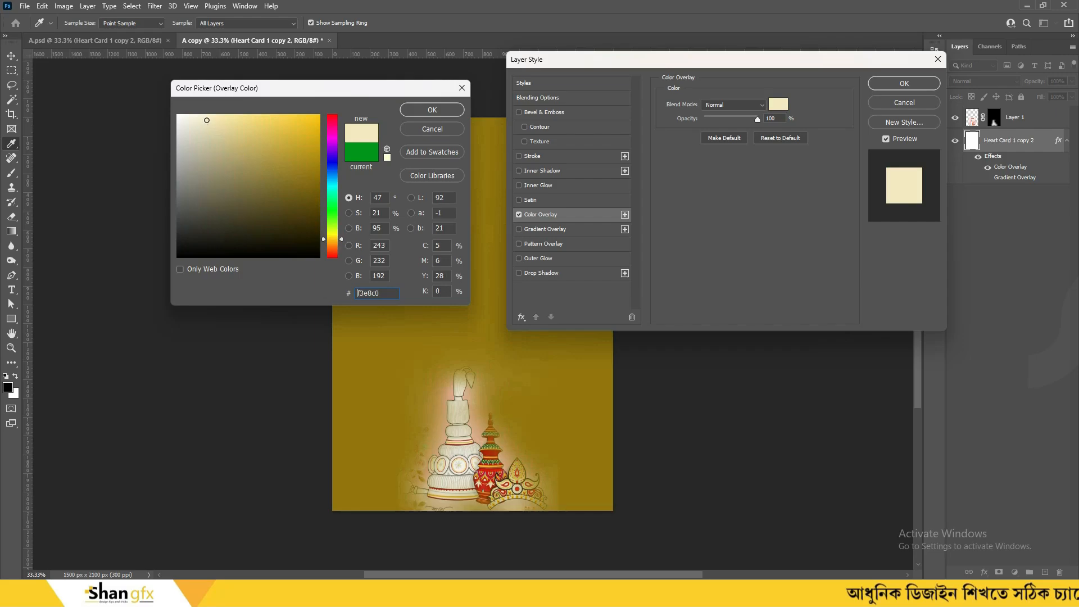
pyautogui.press('Return')
pyautogui.press('Return')
# Step: Set the illustration layer's blend mode to Hard Light and make its layer mask active
pyautogui.click(969, 115)
pyautogui.click(977, 82)
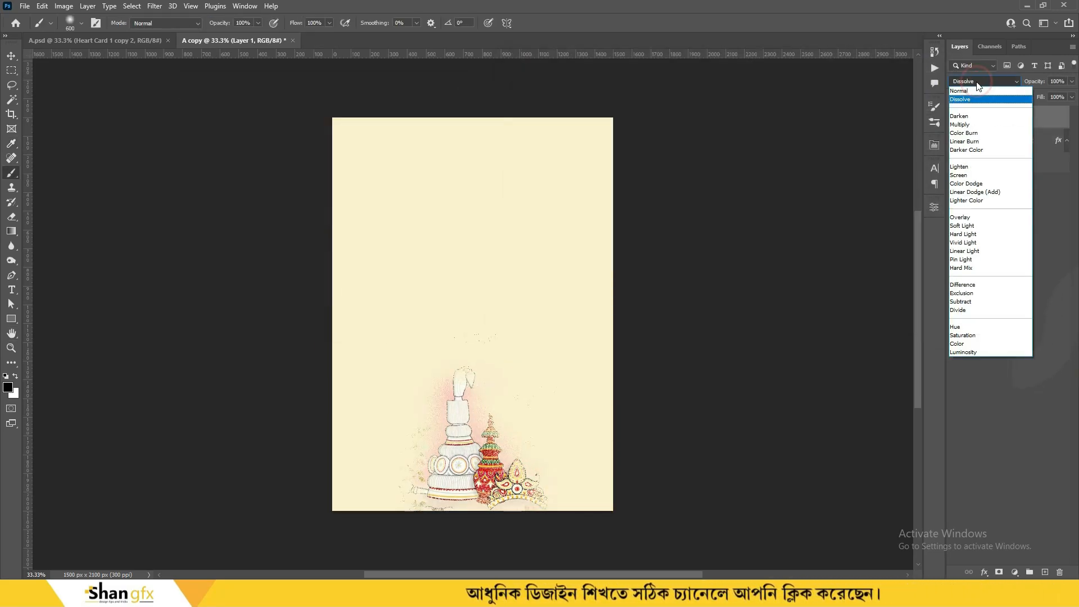
pyautogui.press('Down')
pyautogui.press('Down')
pyautogui.press('Down')
pyautogui.press('Down')
pyautogui.press('Down')
pyautogui.press('Down')
pyautogui.press('Down')
pyautogui.press('Down')
pyautogui.press('Down')
pyautogui.press('Down')
pyautogui.press('Down')
pyautogui.press('Down')
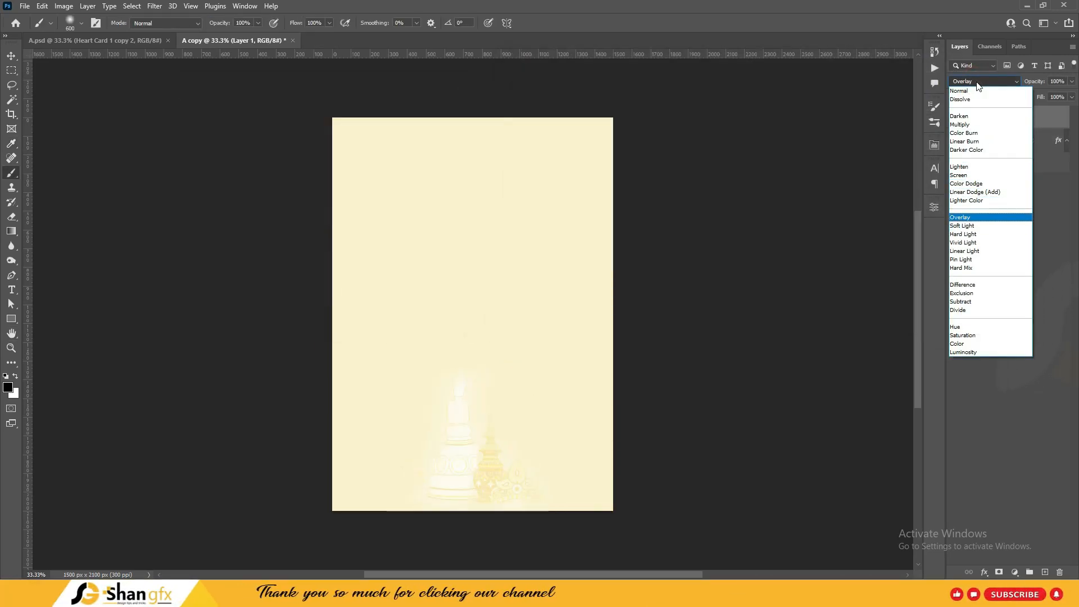
pyautogui.press('Down')
pyautogui.press('Down')
pyautogui.press('Down')
pyautogui.press('Return')
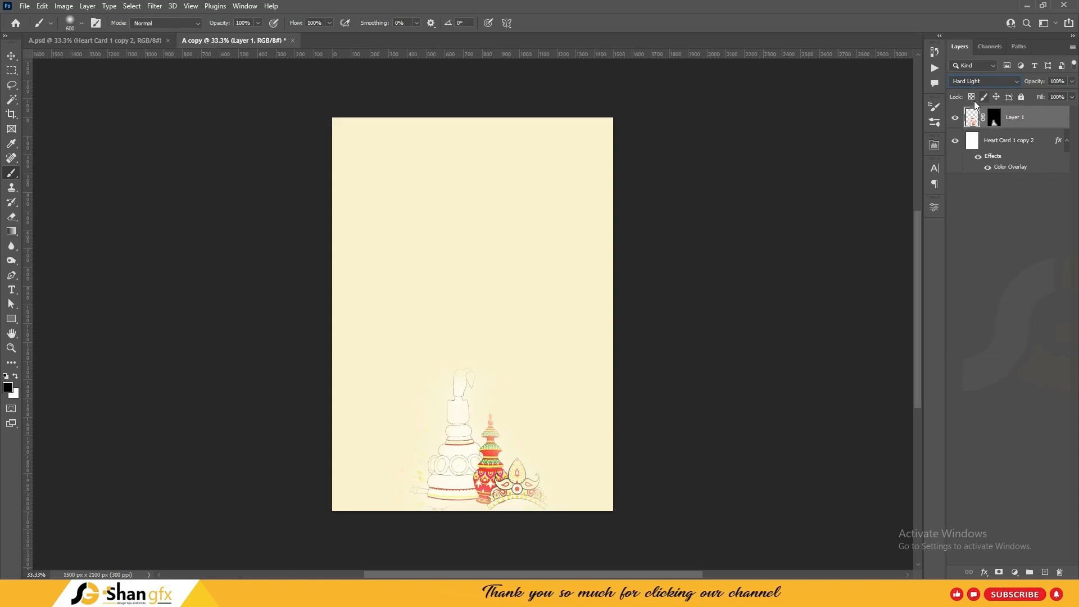
pyautogui.click(995, 118)
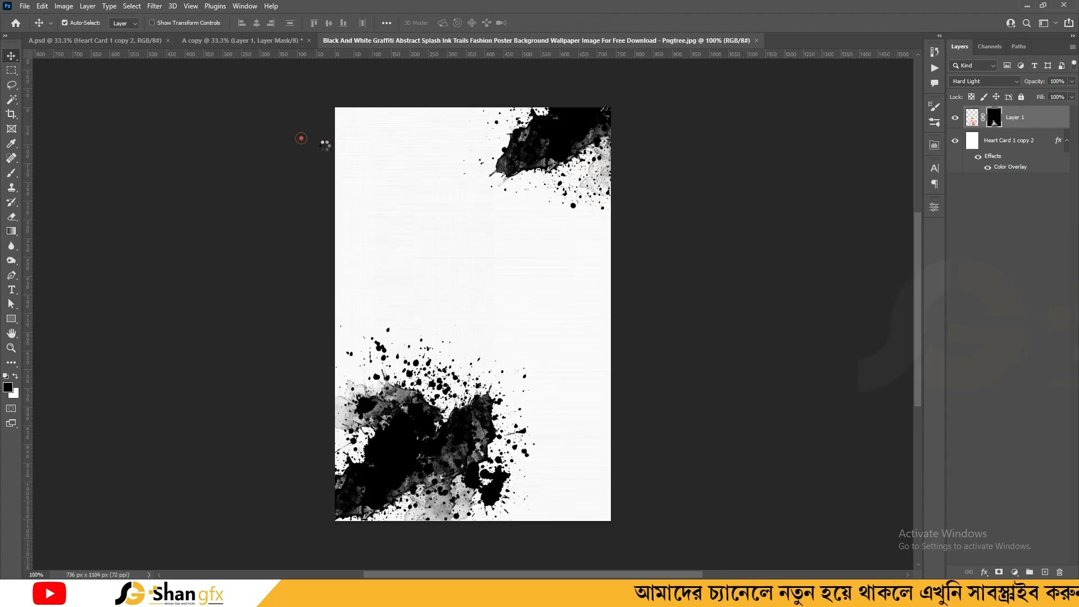
# Step: Bring the black-and-white ink splash image into A copy and keep only its lower splatter on a separate layer
pyautogui.moveTo(299, 138); pyautogui.dragTo(504, 361)
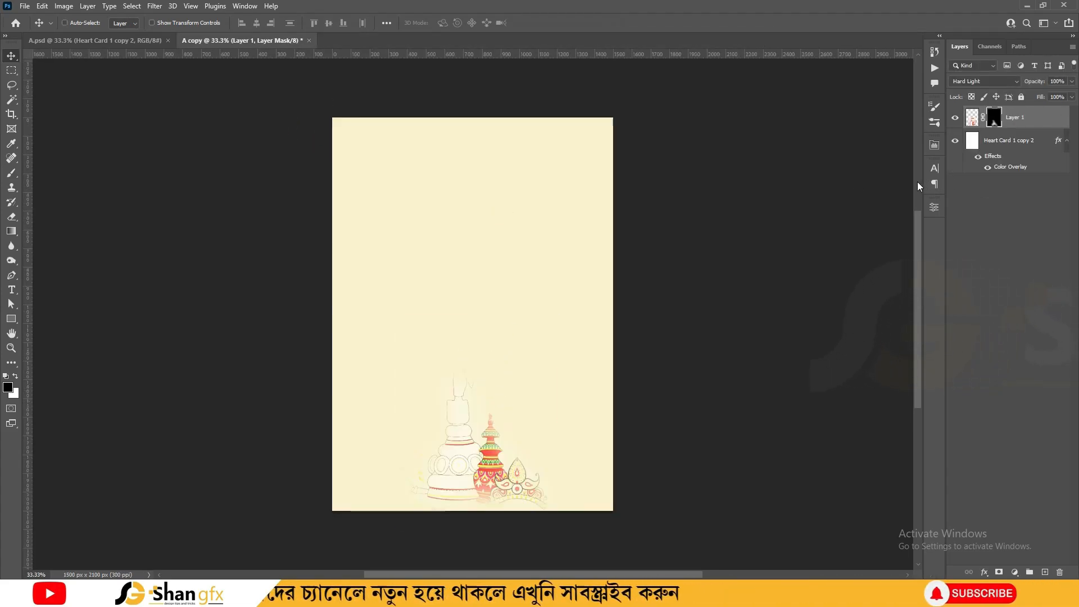
pyautogui.doubleClick(504, 268)
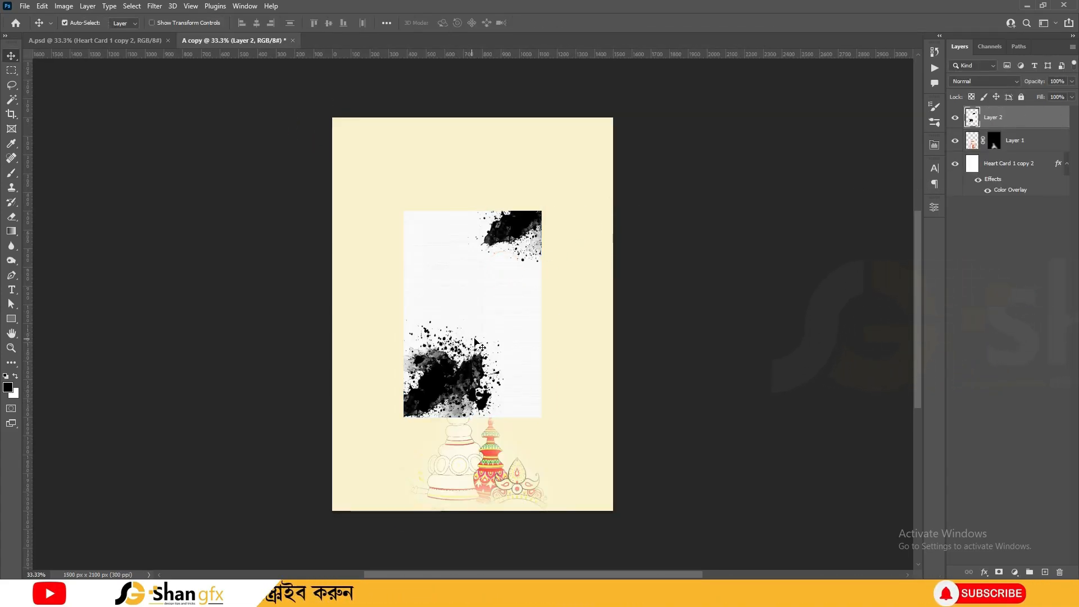
pyautogui.moveTo(340, 461); pyautogui.dragTo(333, 457)
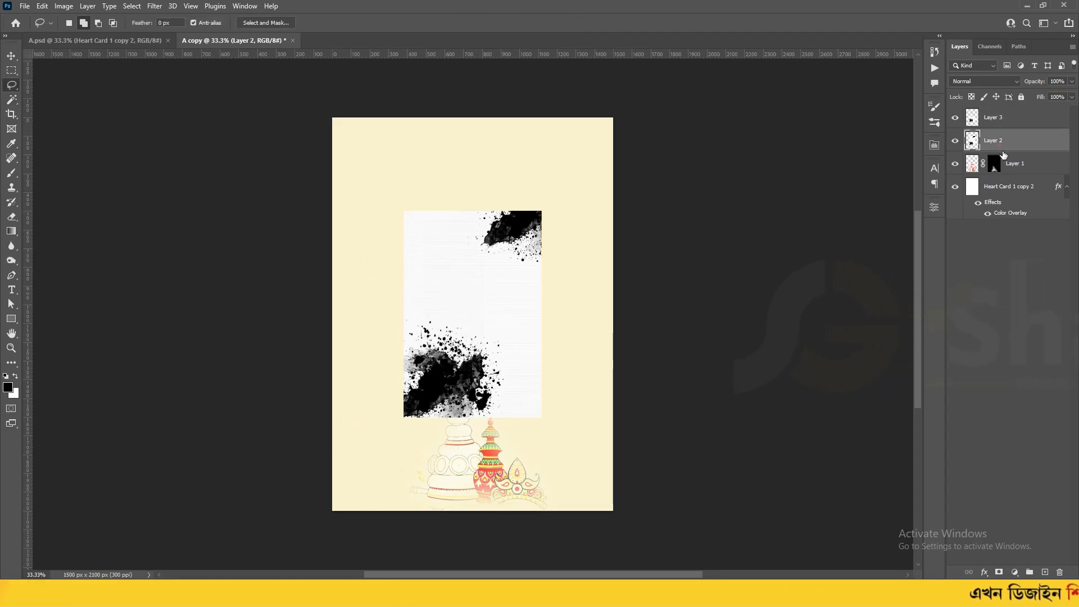
pyautogui.click(1059, 573)
# Step: Select the white around the splatter, extend the selection to similar colours and delete it
pyautogui.click(994, 118)
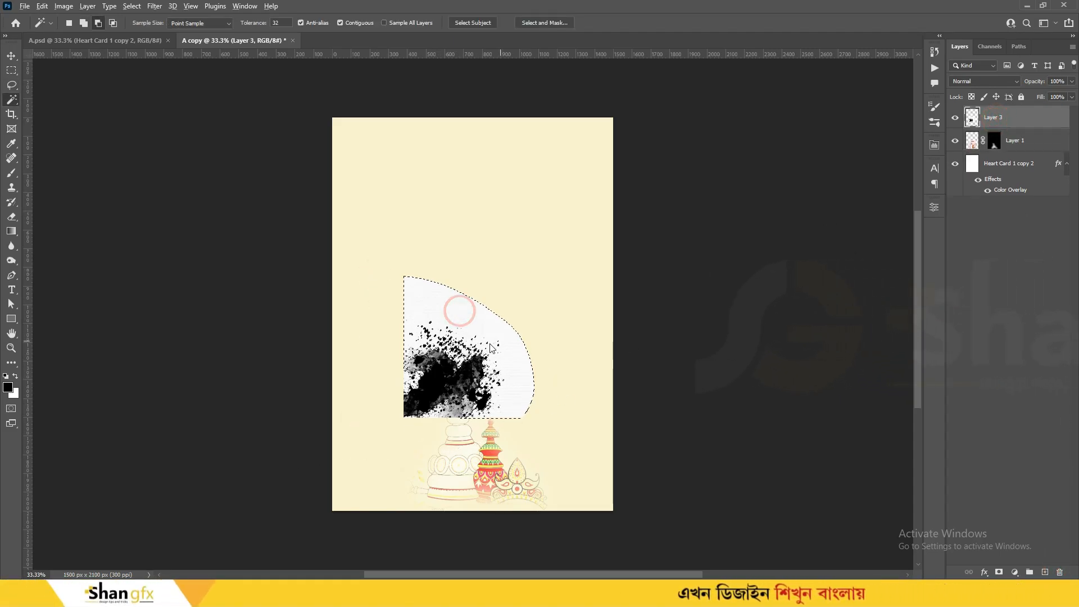
pyautogui.click(132, 5)
pyautogui.click(178, 201)
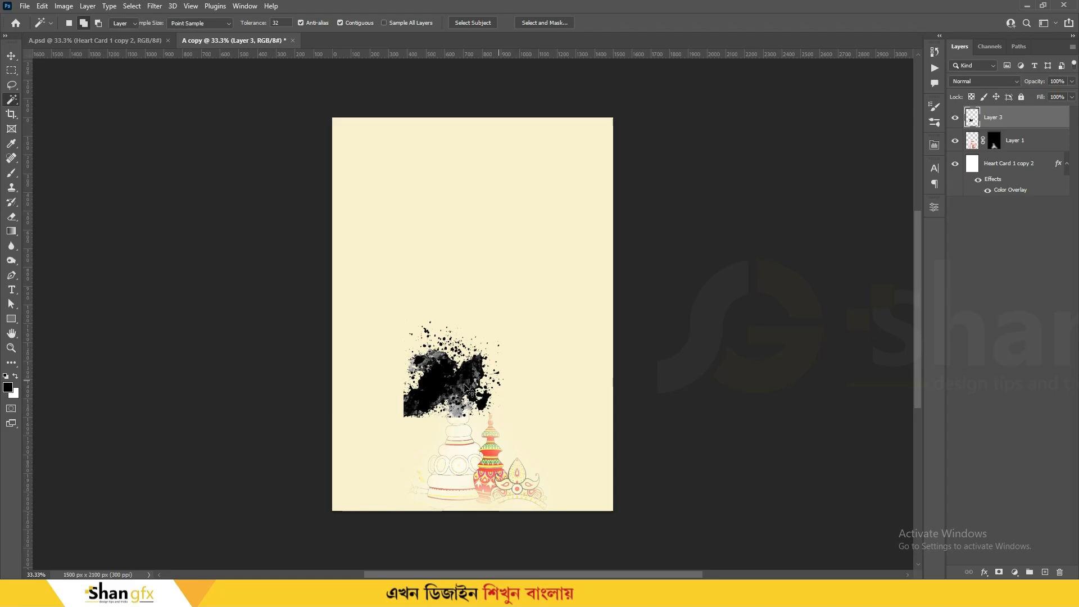
# Step: Place the black splatter in the page's lower-left corner and scale it up to cover the illustration's left part
pyautogui.hotkey('ctrl', 't')
pyautogui.moveTo(453, 385); pyautogui.dragTo(378, 477)
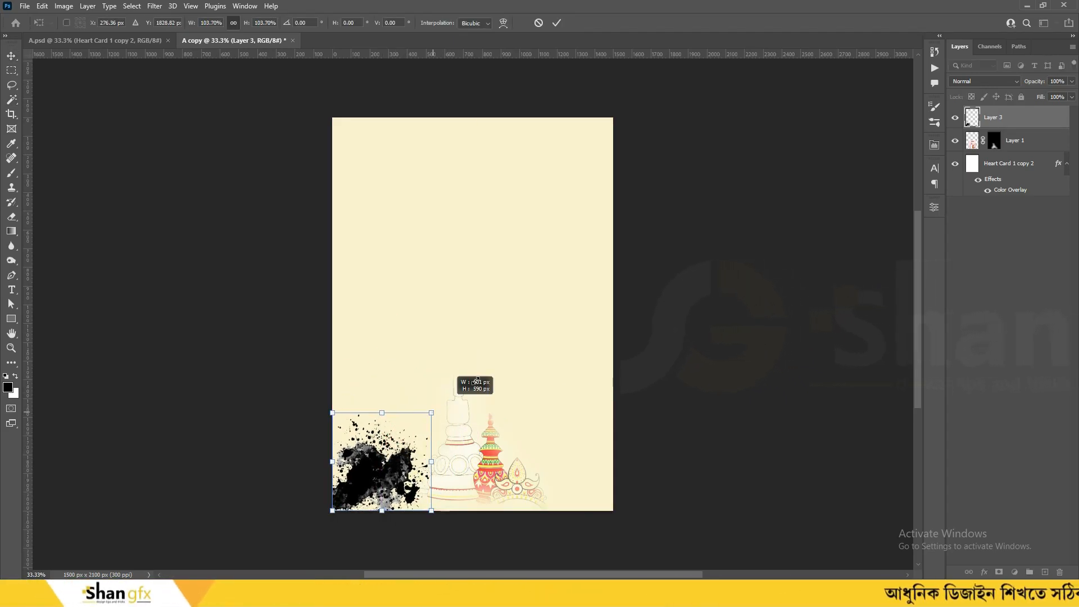
pyautogui.moveTo(477, 381); pyautogui.dragTo(522, 325)
pyautogui.press('Return')
# Step: Set the splatter layer's blend mode to Color Dodge
pyautogui.click(969, 83)
pyautogui.press('Down')
pyautogui.press('Down')
pyautogui.press('Down')
pyautogui.press('Down')
pyautogui.press('Down')
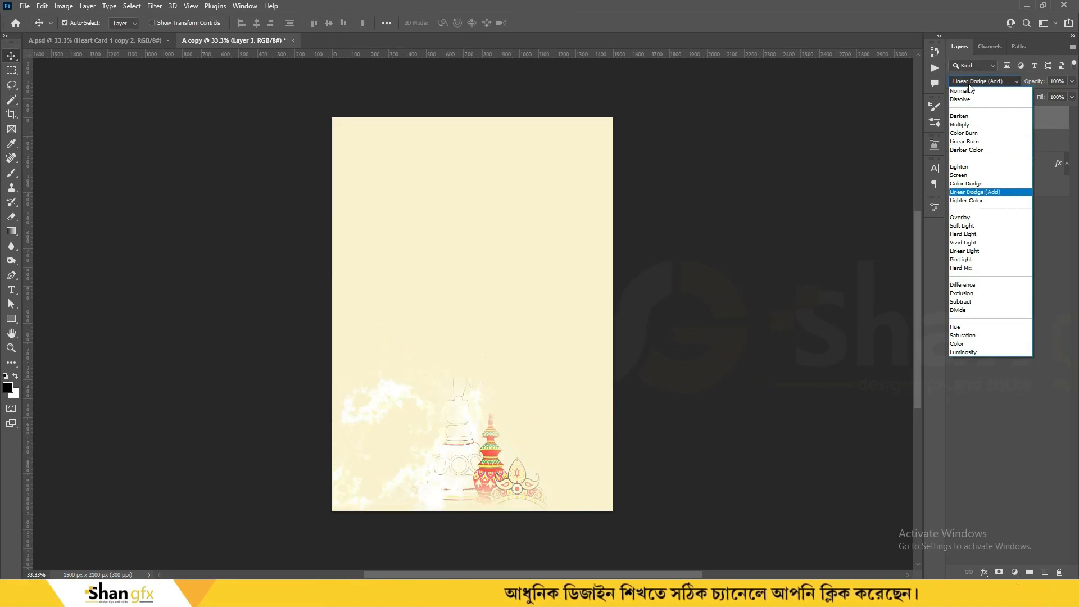
pyautogui.press('Return')
# Step: Rotate the splatter 90°, move it to the page's upper-left corner and enlarge it across the upper part
pyautogui.hotkey('ctrl', 't')
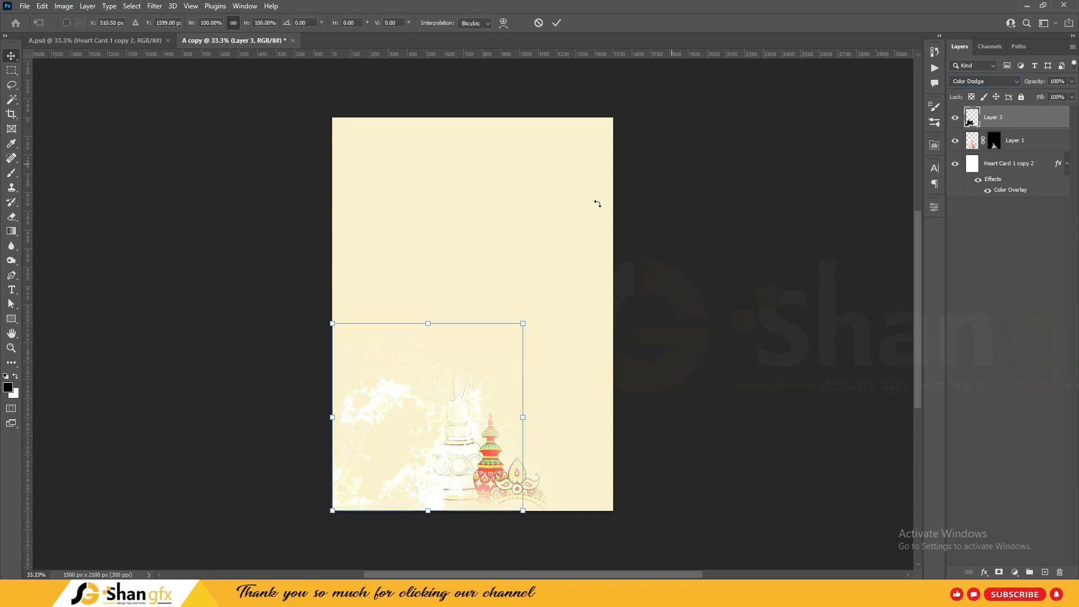
pyautogui.moveTo(292, 318); pyautogui.dragTo(530, 371)
pyautogui.moveTo(466, 381); pyautogui.dragTo(463, 172)
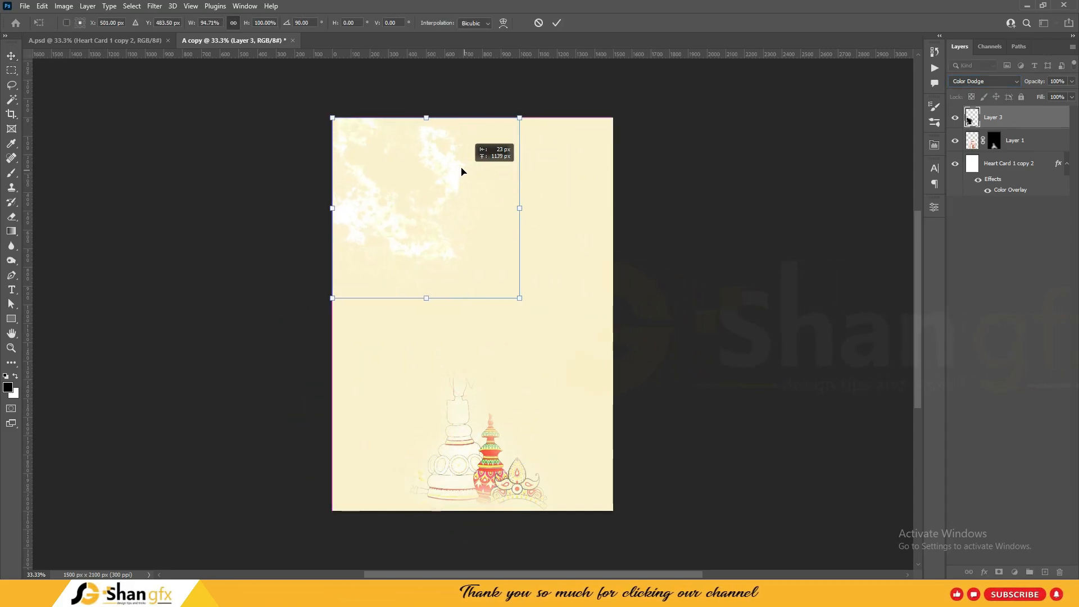
pyautogui.moveTo(516, 298); pyautogui.dragTo(674, 454)
pyautogui.moveTo(533, 345); pyautogui.dragTo(498, 303)
pyautogui.doubleClick(507, 249)
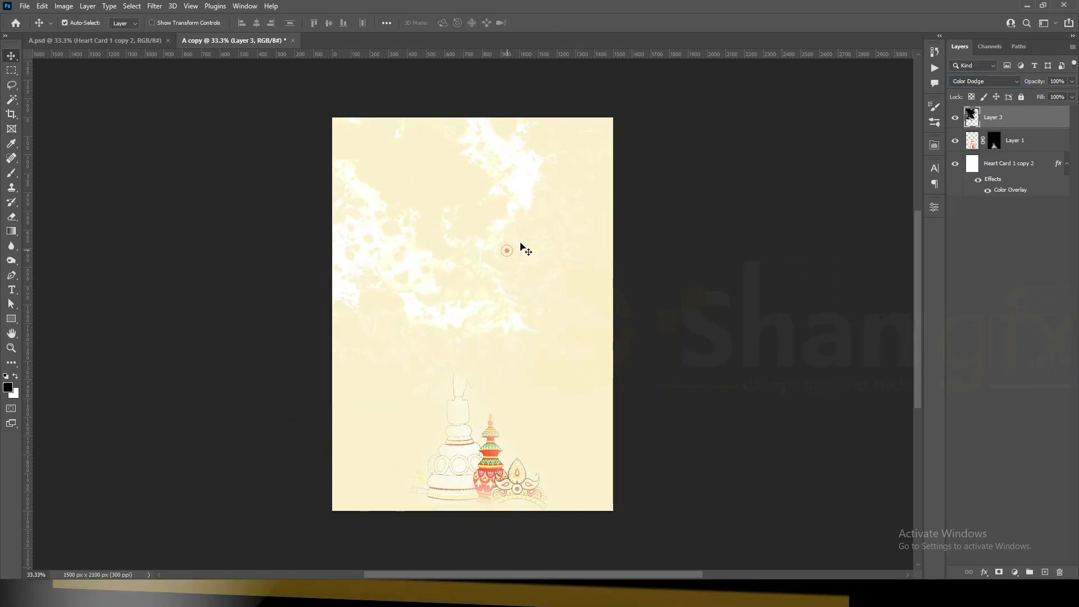
# Step: Lower the splatter layer's opacity to 45% and place a duplicate of it over the page's lower-right area
pyautogui.moveTo(1059, 93); pyautogui.dragTo(1043, 95)
pyautogui.hotkey('ctrl', 'j')
pyautogui.hotkey('ctrl', 't')
pyautogui.moveTo(515, 221); pyautogui.dragTo(599, 387)
pyautogui.press('Return')
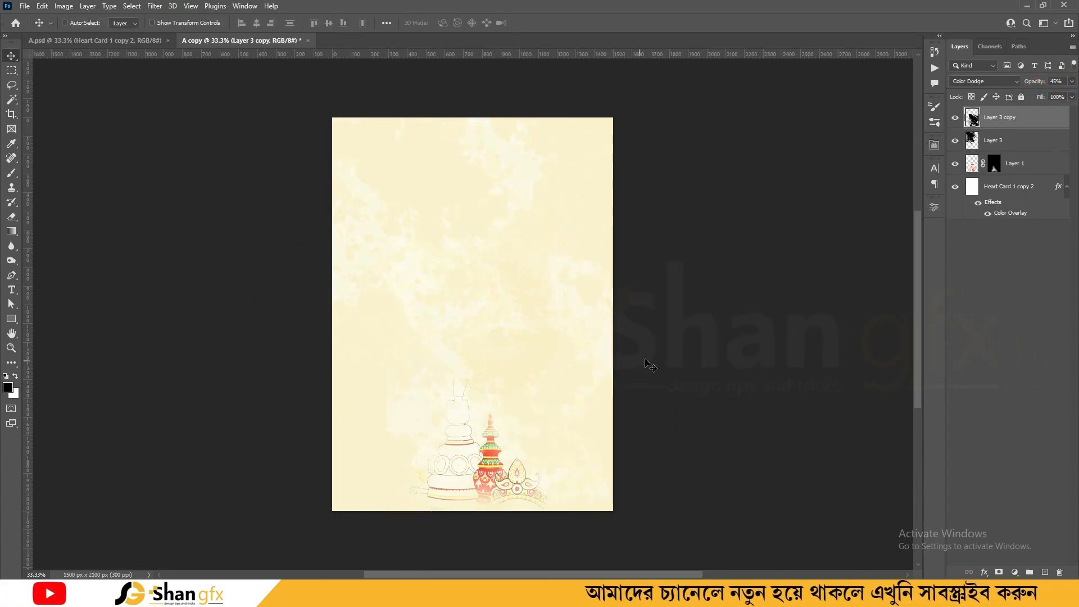
# Step: Rotate the duplicate splatter about 104° into the page's lower-right corner, and group the splatter and illustration layers
pyautogui.hotkey('ctrl', 't')
pyautogui.moveTo(373, 236); pyautogui.dragTo(579, 292)
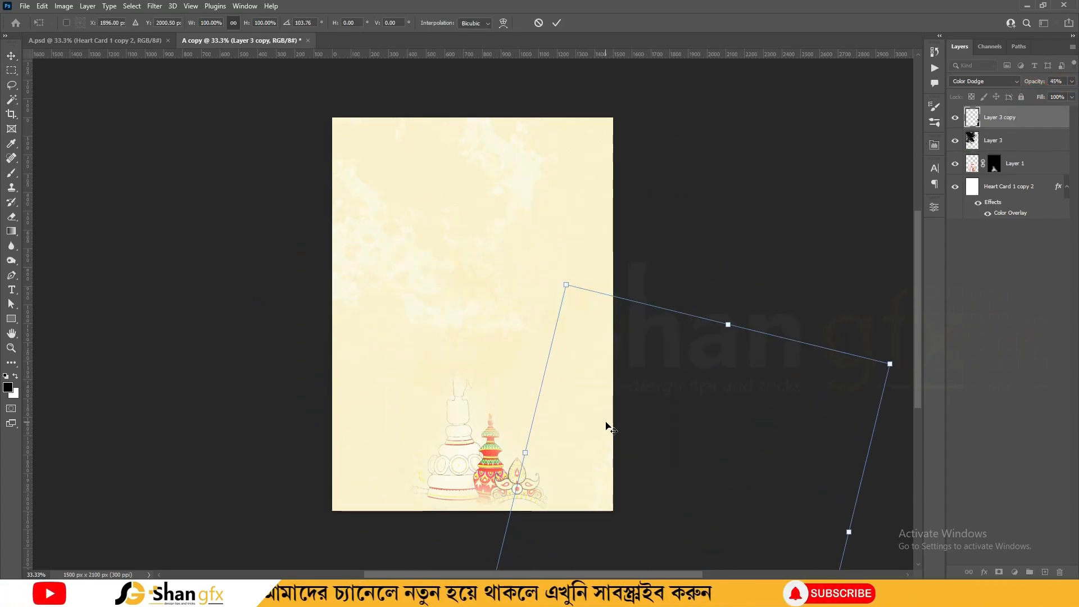
pyautogui.press('Return')
pyautogui.keyDown('shift'); pyautogui.click(1012, 172); pyautogui.keyUp('shift')
pyautogui.hotkey('ctrl', 'g')
# Step: Add the heading "হটাৎ বৃষ্টি নামলে" in the page's upper part and set its font to FN Mahbub Samira Bijoy52
pyautogui.click(430, 214)
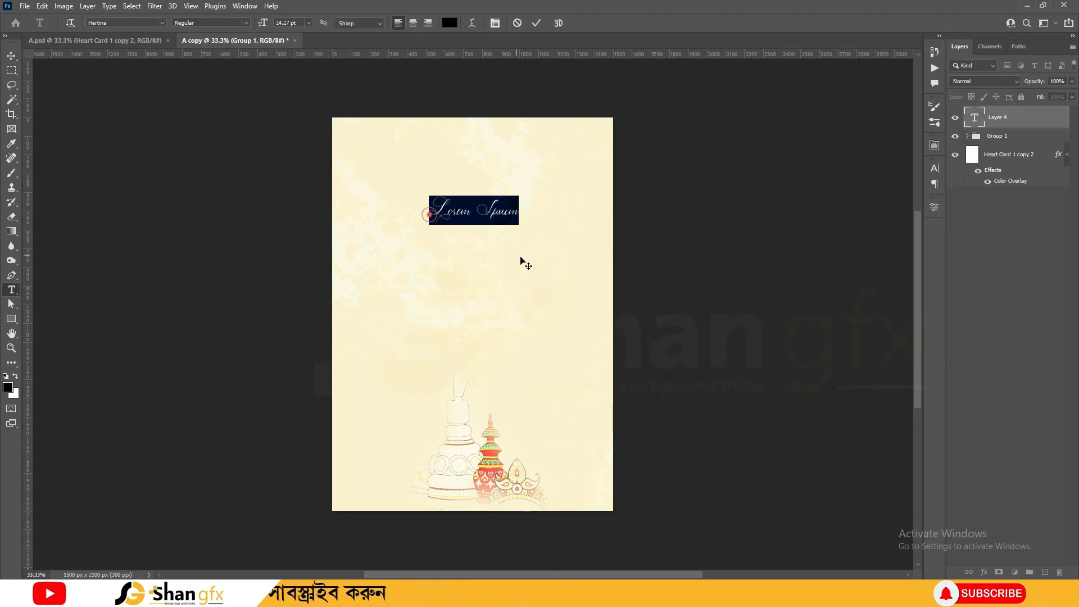
pyautogui.click(140, 23)
pyautogui.write('fn')
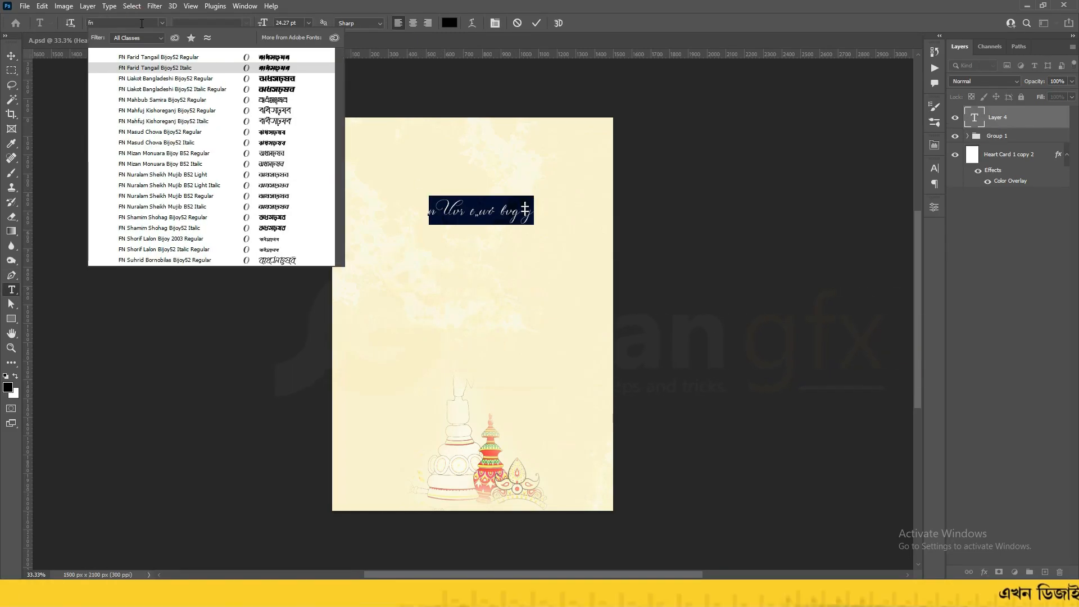
pyautogui.press('Down')
pyautogui.press('Down')
pyautogui.press('Down')
pyautogui.press('Down')
pyautogui.press('Down')
pyautogui.press('Up')
pyautogui.press('Up')
pyautogui.press('Return')
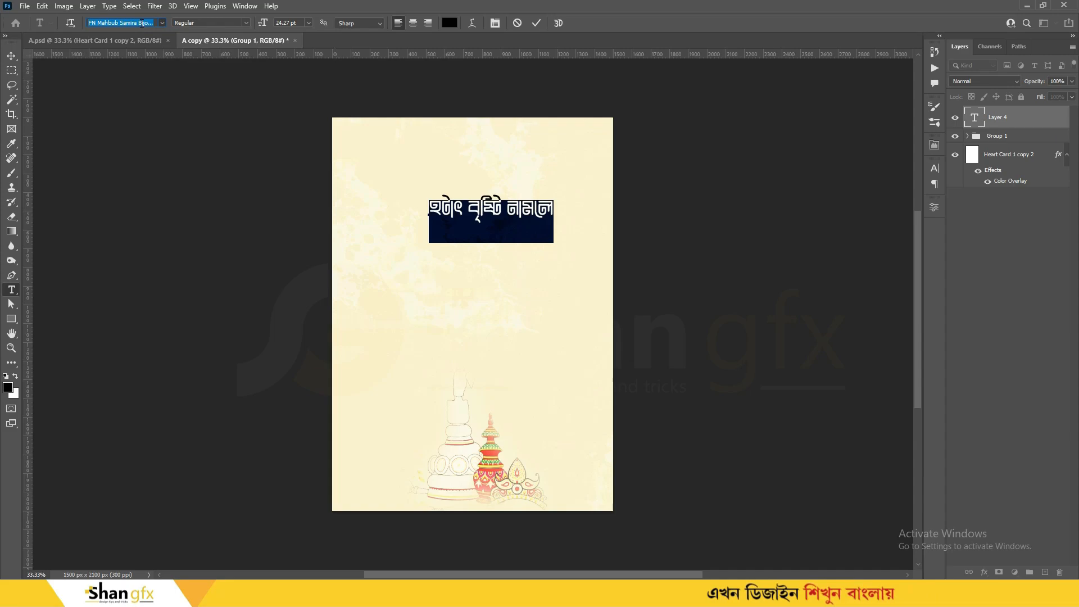
# Step: Enlarge the heading to about 118% and centre it near the top of the page
pyautogui.click(10, 56)
pyautogui.hotkey('ctrl', 't')
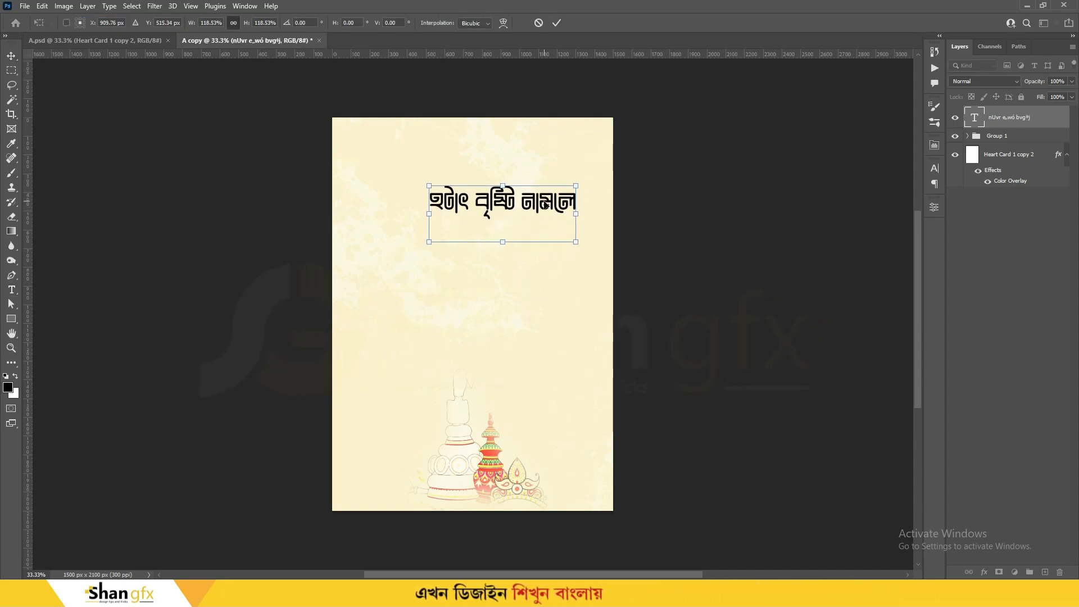
pyautogui.moveTo(544, 205); pyautogui.dragTo(464, 220)
pyautogui.press('Return')
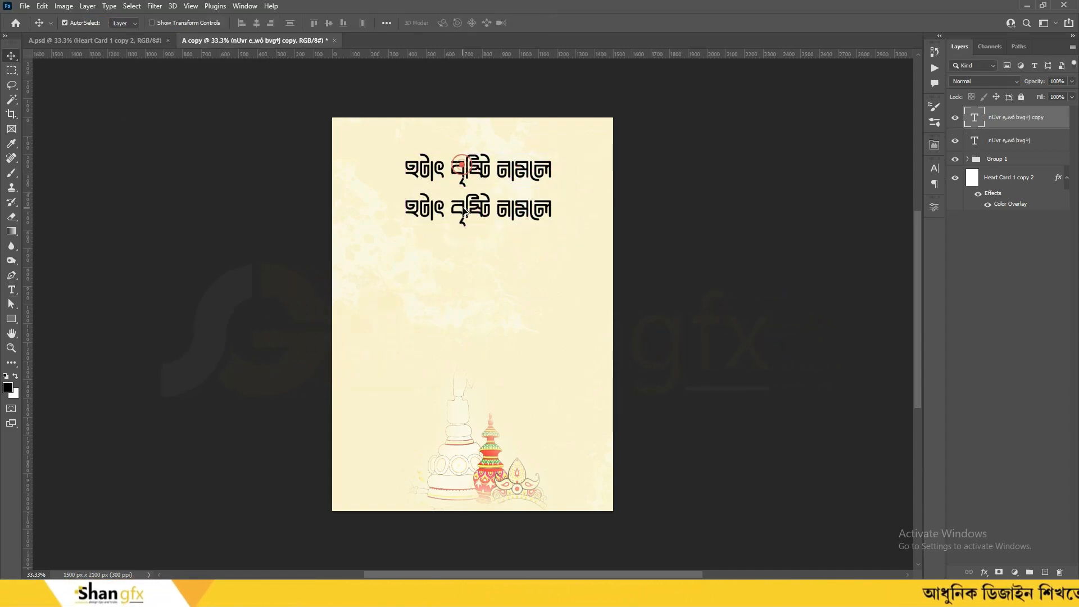
# Step: Shrink the heading's copy below it to 16.36 pt and replace its text with the five-line verse starting "জানালায় বাড়িয়ে দিও"
pyautogui.hotkey('ctrl', 't')
pyautogui.keyDown('alt'); pyautogui.moveTo(552, 251); pyautogui.dragTo(520, 232); pyautogui.keyUp('alt')
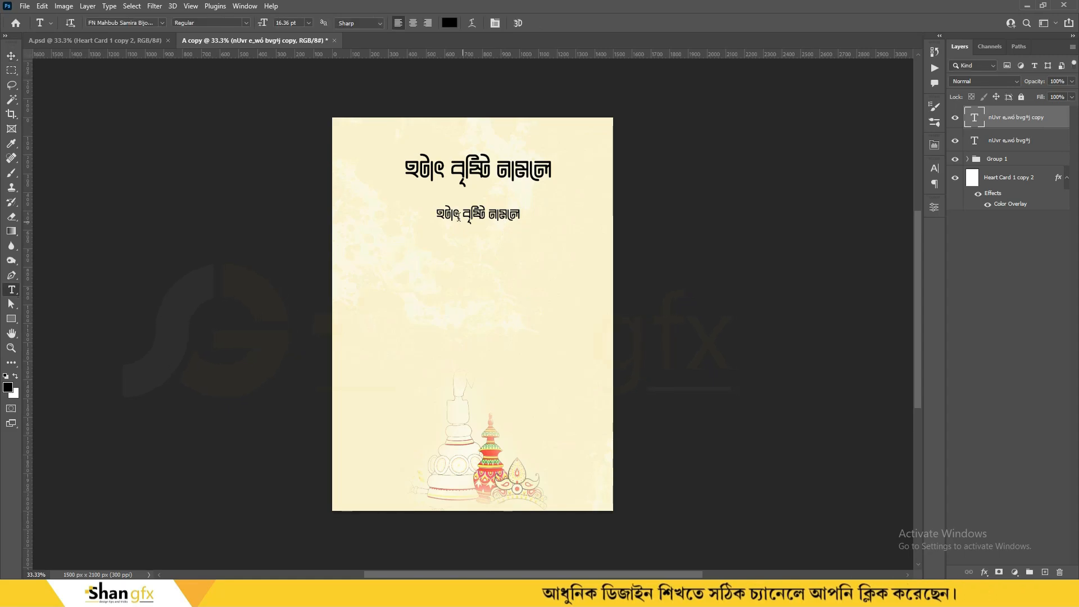
pyautogui.click(11, 56)
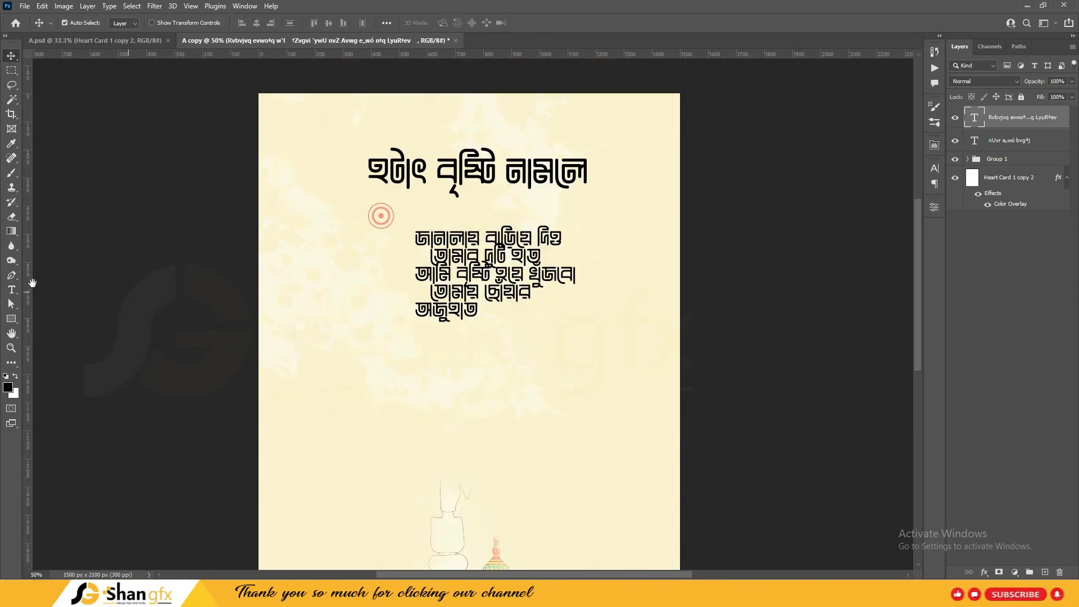
# Step: Set the verse in the FN Mahfuj Kishoreganj font and widen its line spacing
pyautogui.click(162, 22)
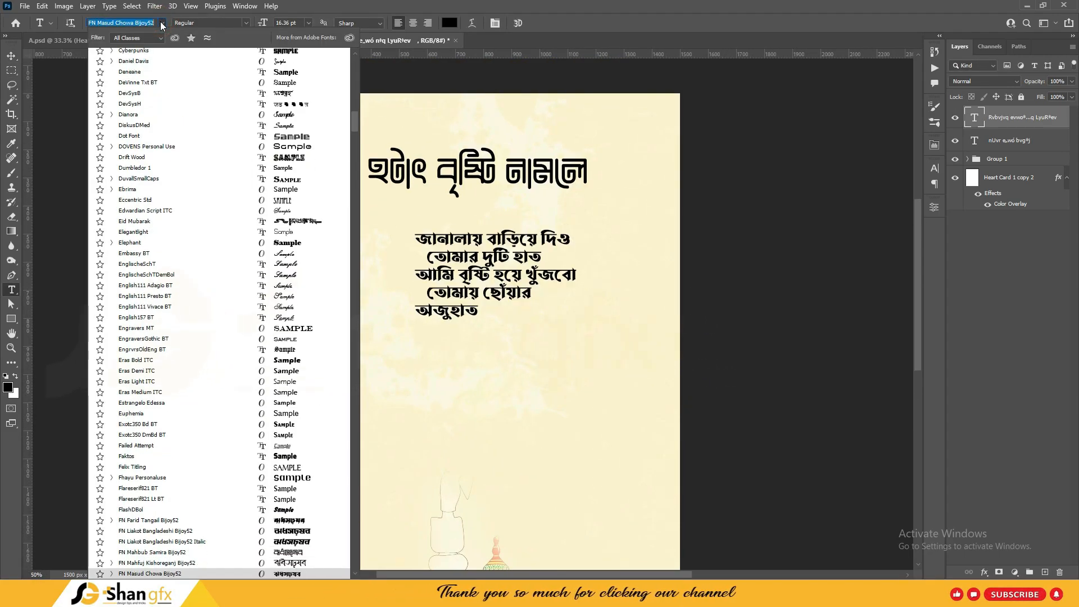
pyautogui.click(162, 23)
pyautogui.tripleClick(490, 273)
pyautogui.hotkey('ctrl', 'a')
pyautogui.hotkey('alt', 'Down')
pyautogui.hotkey('alt', 'Down')
pyautogui.hotkey('alt', 'Down')
pyautogui.hotkey('alt', 'Down')
pyautogui.hotkey('alt', 'Down')
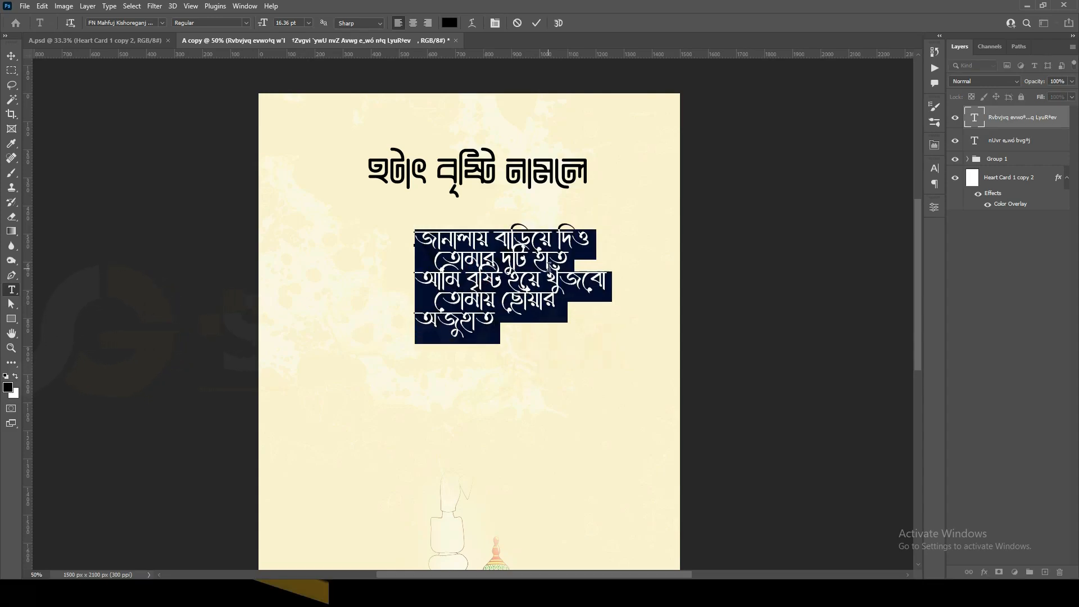
pyautogui.hotkey('alt', 'Down')
pyautogui.hotkey('alt', 'Down')
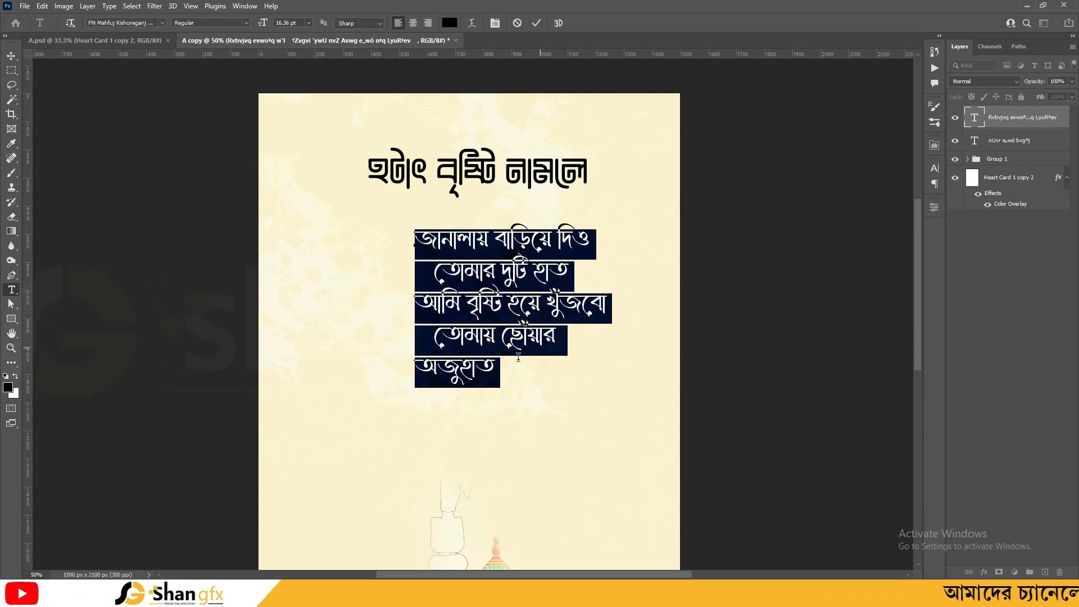
# Step: Cut the last word "অজুহাত" out of the verse and move the remaining four lines closer under the heading
pyautogui.click(492, 363)
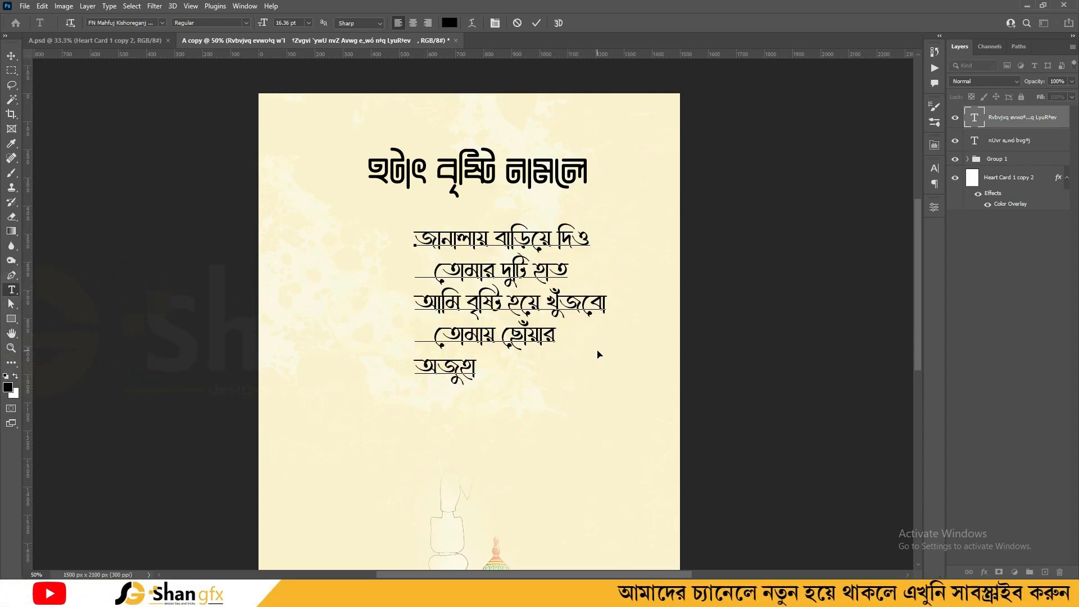
pyautogui.moveTo(505, 361); pyautogui.dragTo(356, 362)
pyautogui.hotkey('ctrl', 'x')
pyautogui.press('BackSpace')
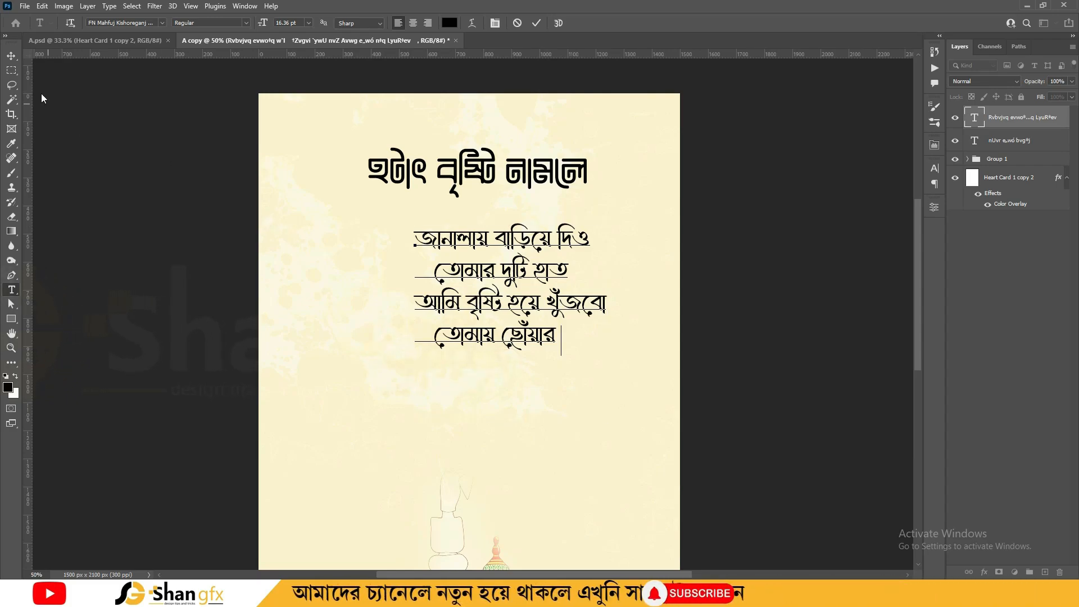
pyautogui.click(11, 56)
pyautogui.moveTo(559, 301); pyautogui.dragTo(526, 284)
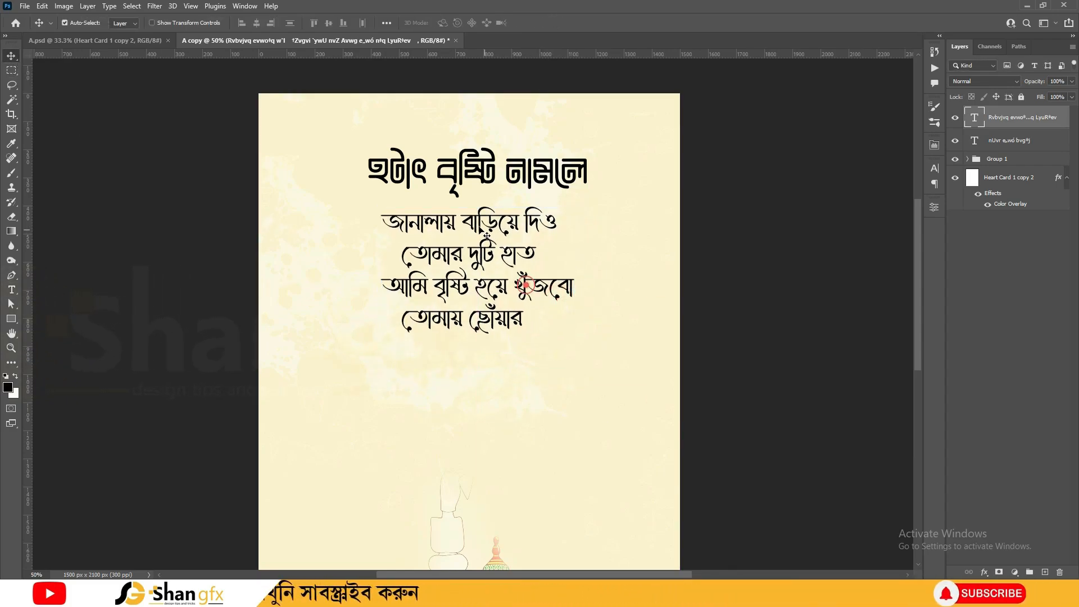
# Step: Duplicate the verse, replace the copy's text with the cut word "অজুহাত", and place it enlarged below the verse's last line
pyautogui.hotkey('ctrl', 'alt', 't')
pyautogui.moveTo(472, 222); pyautogui.dragTo(516, 400)
pyautogui.press('Return')
pyautogui.click(11, 290)
pyautogui.click(474, 397)
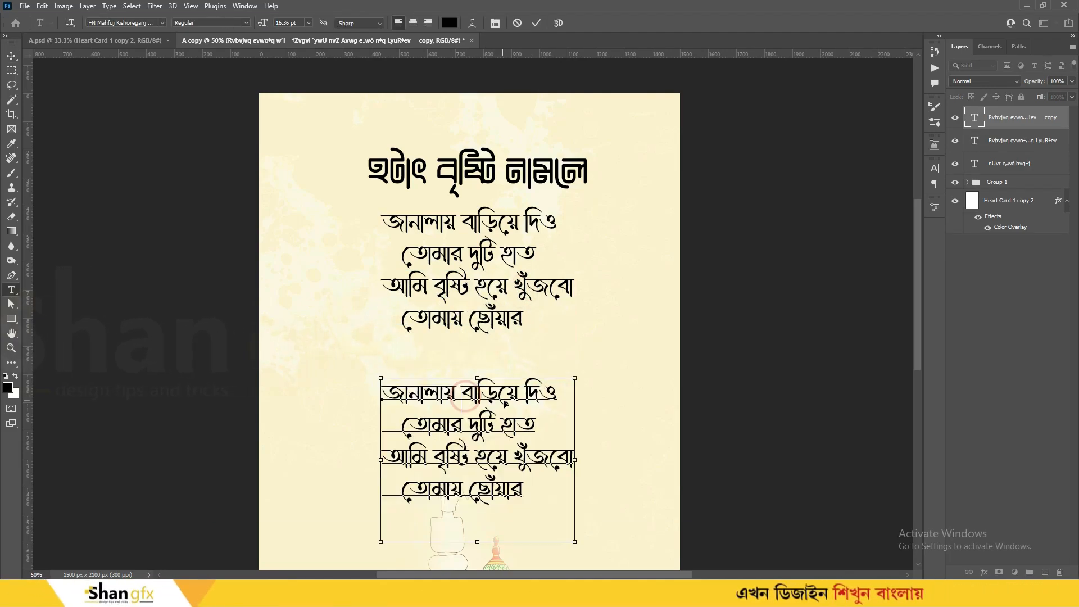
pyautogui.hotkey('ctrl', 'a')
pyautogui.hotkey('ctrl', 'v')
pyautogui.click(12, 56)
pyautogui.moveTo(466, 383); pyautogui.dragTo(541, 362)
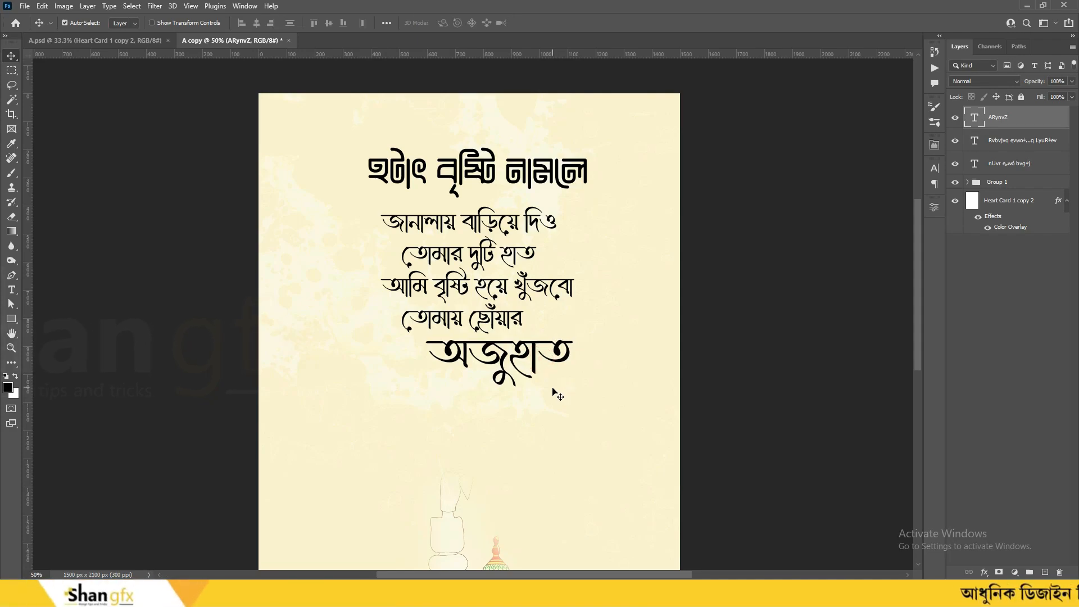
pyautogui.moveTo(490, 386); pyautogui.dragTo(494, 344)
# Step: Open the Premium Vector Marathi wedding couple image from the Marriage Card folder and turn its background into a regular layer
pyautogui.hotkey('alt', 'Tab')
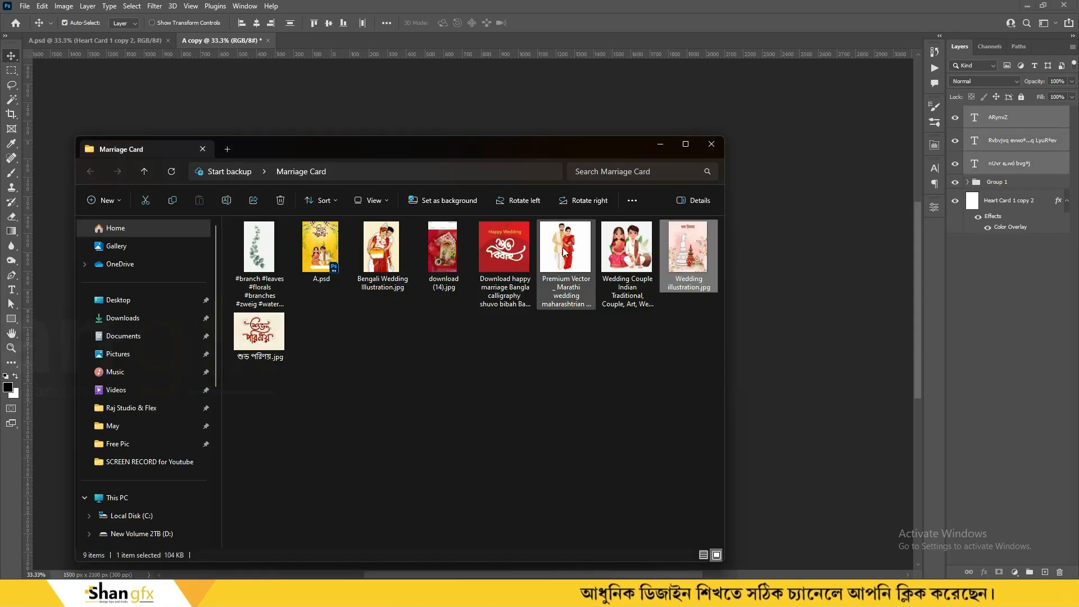
pyautogui.moveTo(566, 245); pyautogui.dragTo(615, 39)
pyautogui.press('w')
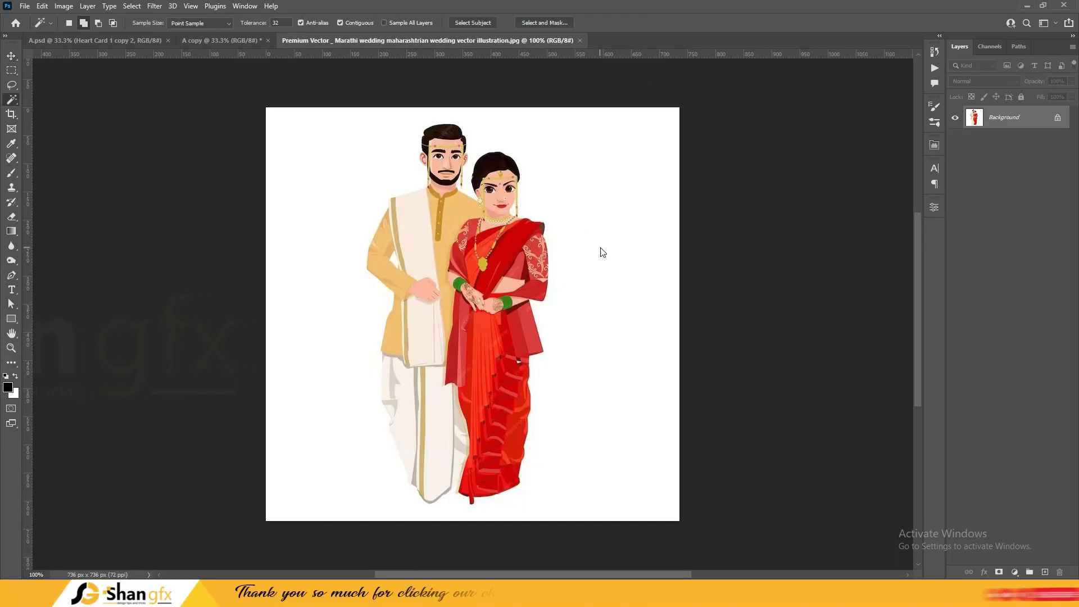
pyautogui.hotkey('ctrl', 'd')
pyautogui.hotkey('alt', 's')
pyautogui.doubleClick(999, 123)
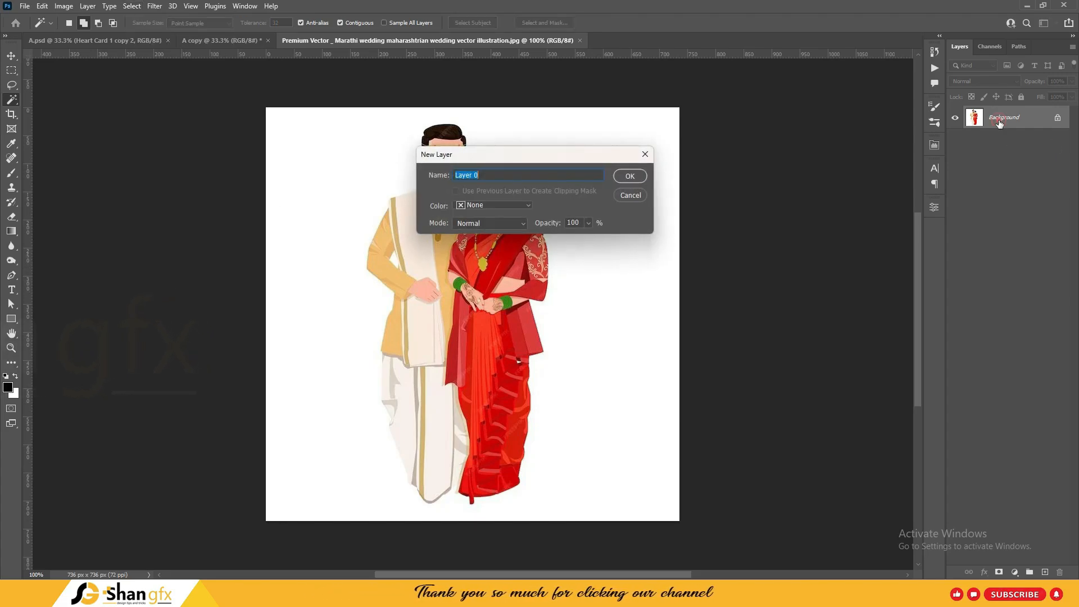
pyautogui.press('Return')
# Step: Select the wedding couple, copy it to its own layer and hide the original layer
pyautogui.hotkey('alt', 's')
pyautogui.click(181, 134)
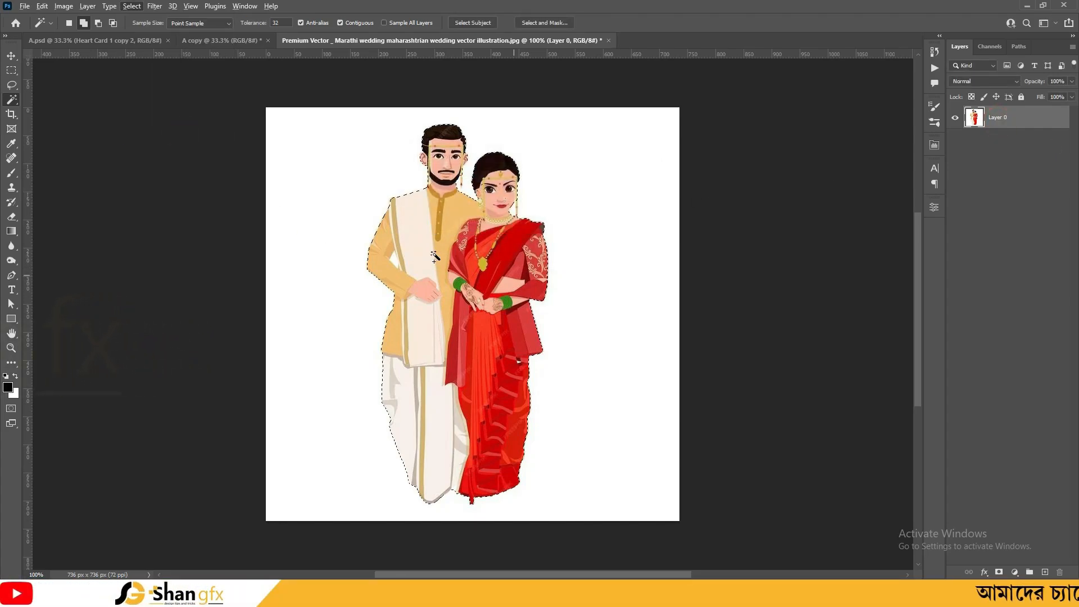
pyautogui.click(956, 140)
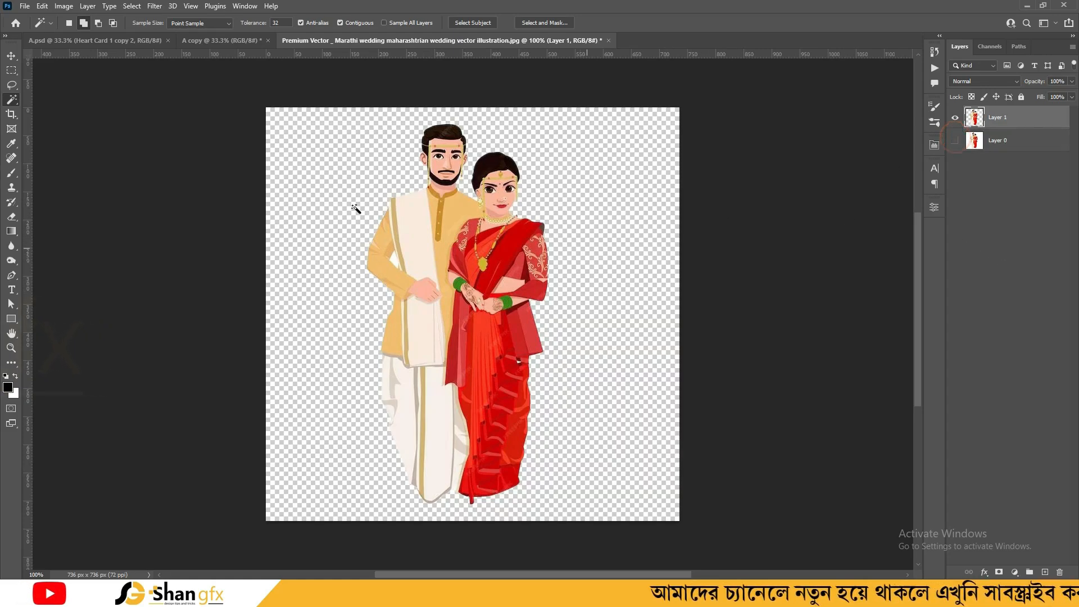
# Step: Bring the cut-out couple into the card and enlarge it in the lower-left corner to about half the page's height
pyautogui.press('v')
pyautogui.moveTo(400, 201); pyautogui.dragTo(399, 391)
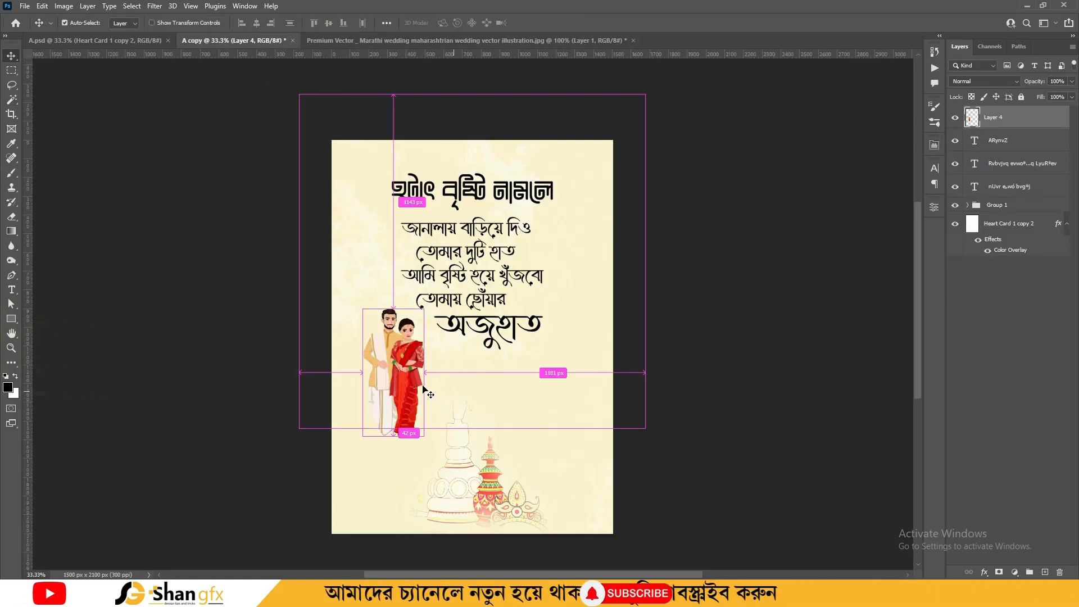
pyautogui.hotkey('ctrl', 't')
pyautogui.moveTo(362, 436); pyautogui.dragTo(332, 496)
pyautogui.moveTo(404, 463); pyautogui.dragTo(413, 500)
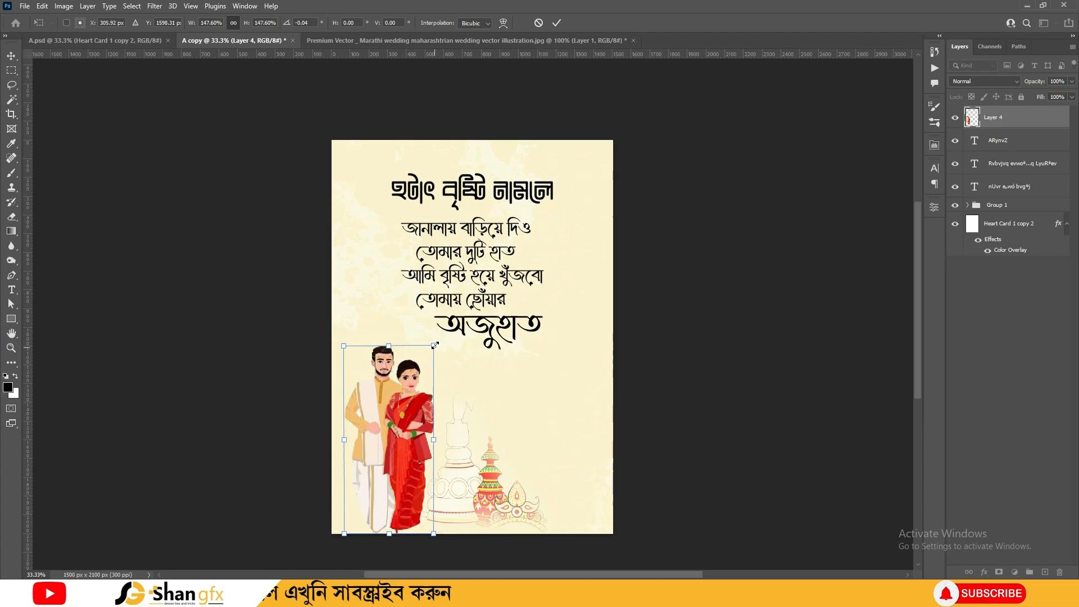
pyautogui.moveTo(435, 345); pyautogui.dragTo(437, 318)
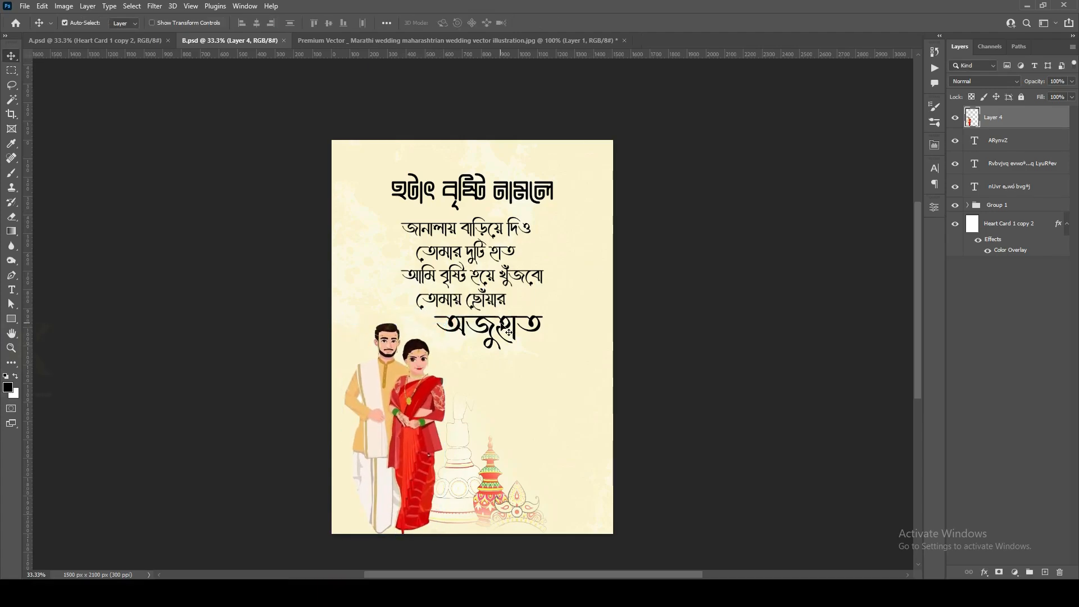
# Step: Shrink the word "অজুহাত" and fit it under the verse, clear of the couple
pyautogui.click(500, 326)
pyautogui.hotkey('ctrl', 't')
pyautogui.moveTo(542, 353); pyautogui.dragTo(533, 283)
pyautogui.doubleClick(494, 332)
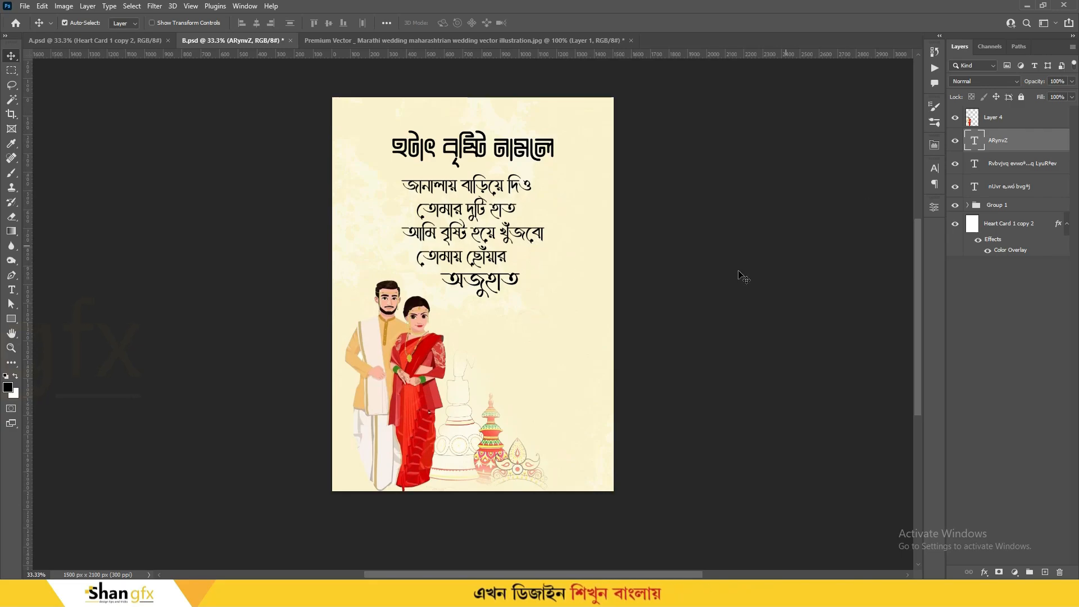
# Step: Copy the heading beside the couple, change it to the line "তোমার কানে কানে ও গানে গানে" and set it in STM-BNT-Arjun Bold
pyautogui.keyDown('alt'); pyautogui.moveTo(454, 148); pyautogui.dragTo(508, 343); pyautogui.keyUp('alt')
pyautogui.click(535, 346)
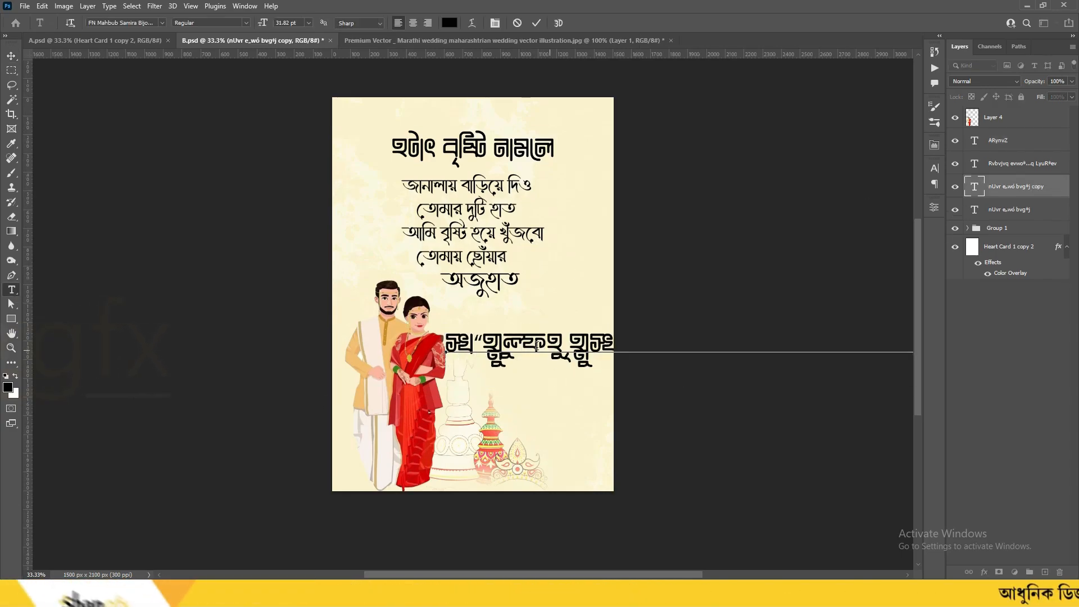
pyautogui.click(11, 289)
pyautogui.click(162, 22)
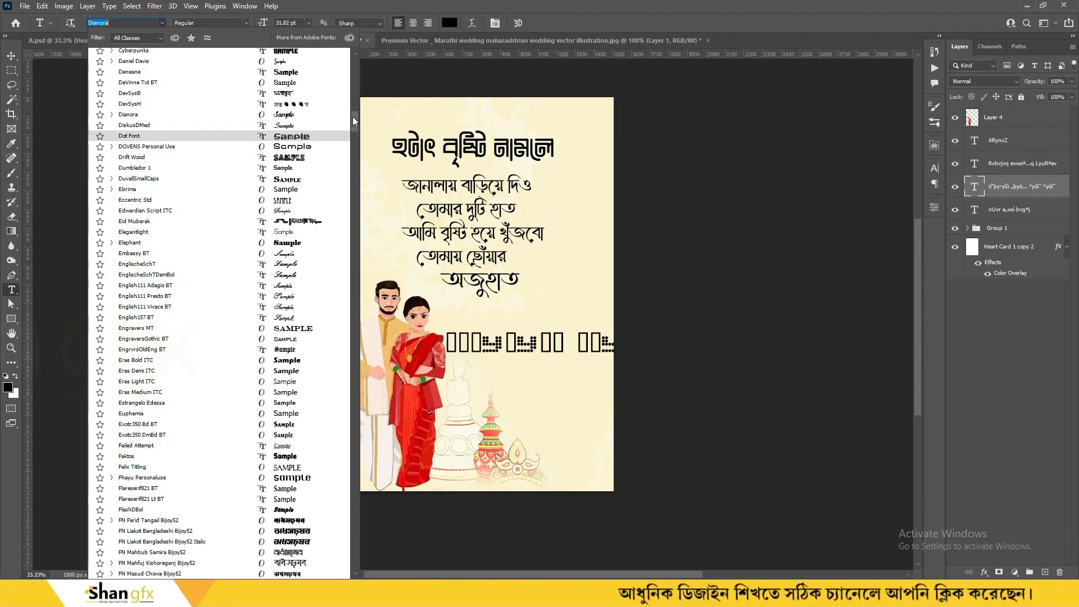
pyautogui.moveTo(352, 116); pyautogui.dragTo(353, 59)
pyautogui.click(165, 90)
pyautogui.click(246, 23)
pyautogui.click(202, 52)
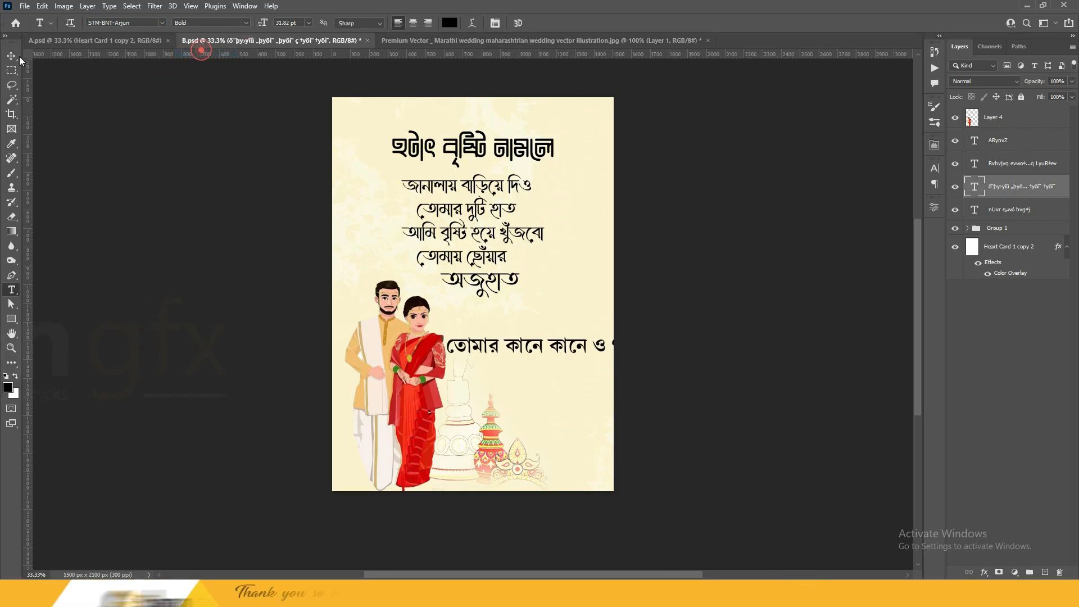
# Step: Scale the line "তোমার কানে কানে ও গানে গানে" down to fit the empty area right of the couple
pyautogui.press('v')
pyautogui.hotkey('ctrl', 't')
pyautogui.moveTo(689, 328); pyautogui.dragTo(573, 344)
pyautogui.press('Return')
pyautogui.doubleClick(571, 351)
pyautogui.hotkey('ctrl', '+')
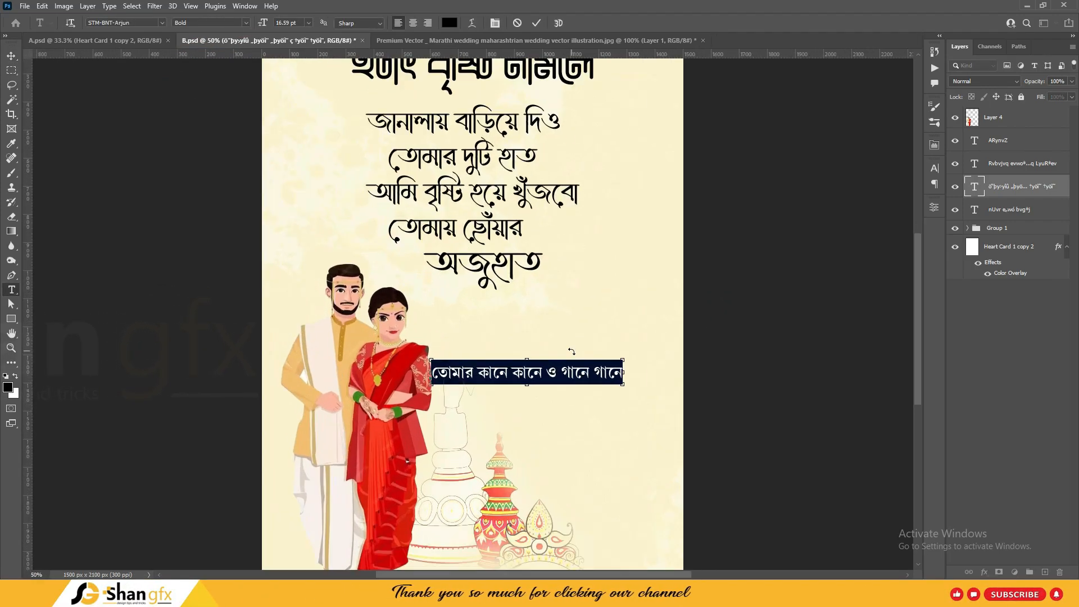
pyautogui.click(14, 57)
pyautogui.moveTo(431, 375); pyautogui.dragTo(463, 364)
pyautogui.press('Return')
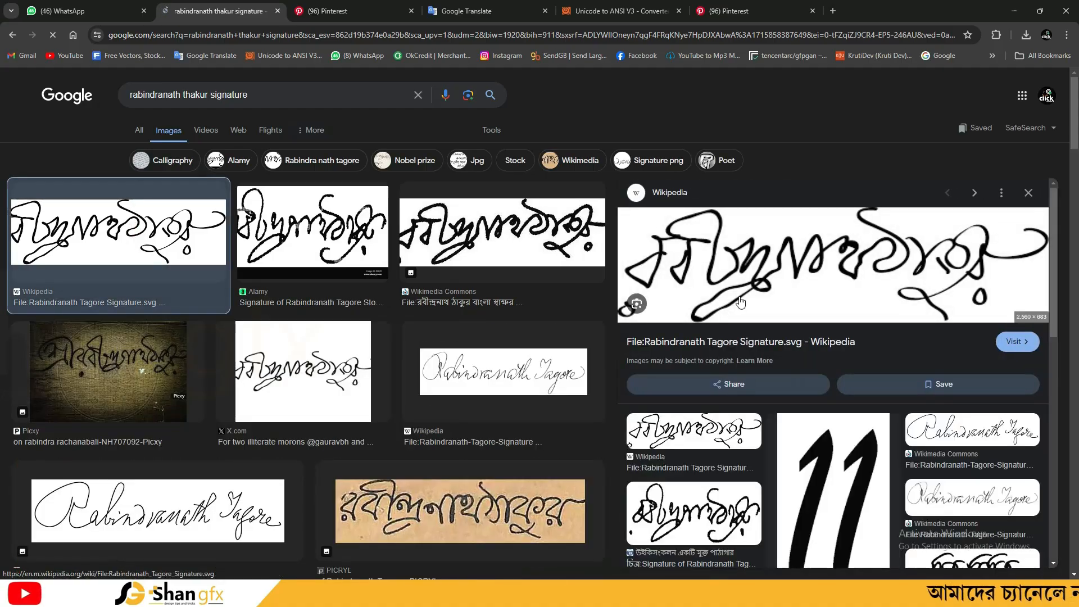
# Step: Bring Rabindranath Tagore's signature from the image search into the card and shrink it beneath the small text line
pyautogui.click(461, 461)
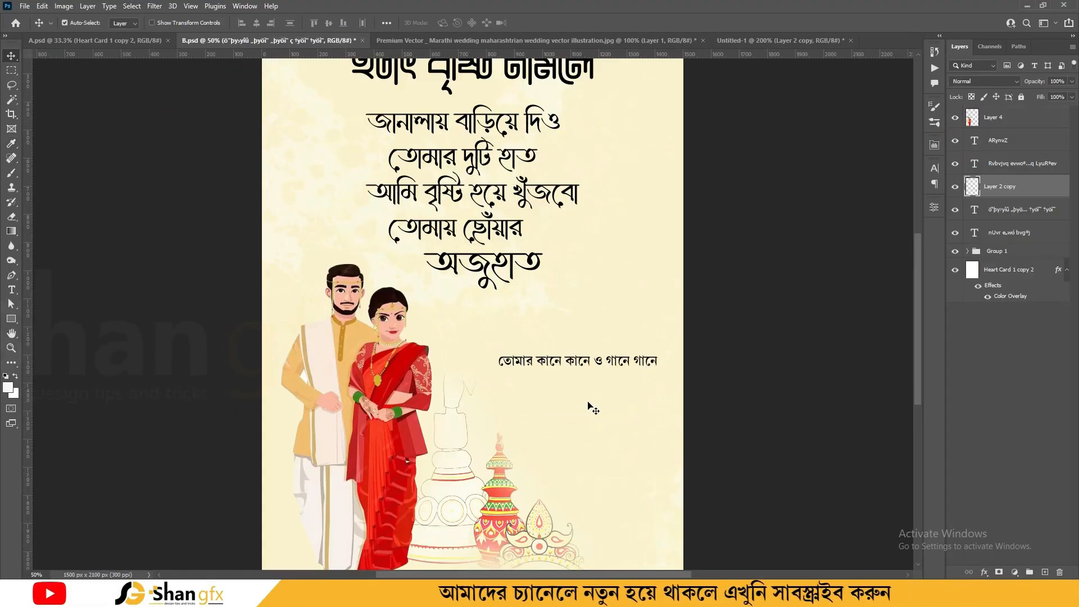
pyautogui.moveTo(585, 409); pyautogui.dragTo(628, 419)
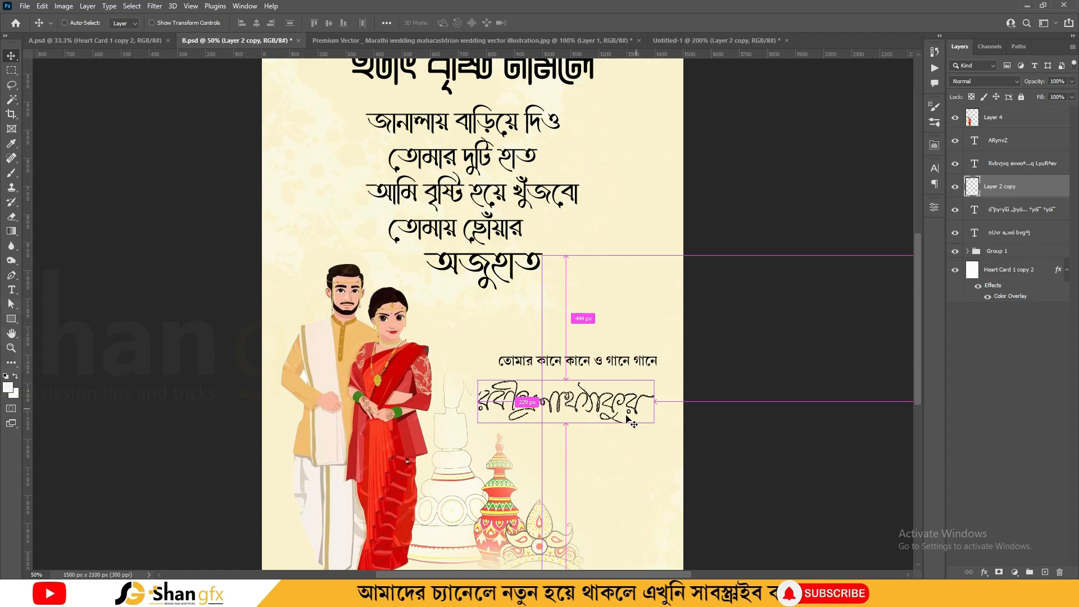
pyautogui.hotkey('ctrl', 't')
pyautogui.moveTo(477, 423); pyautogui.dragTo(558, 403)
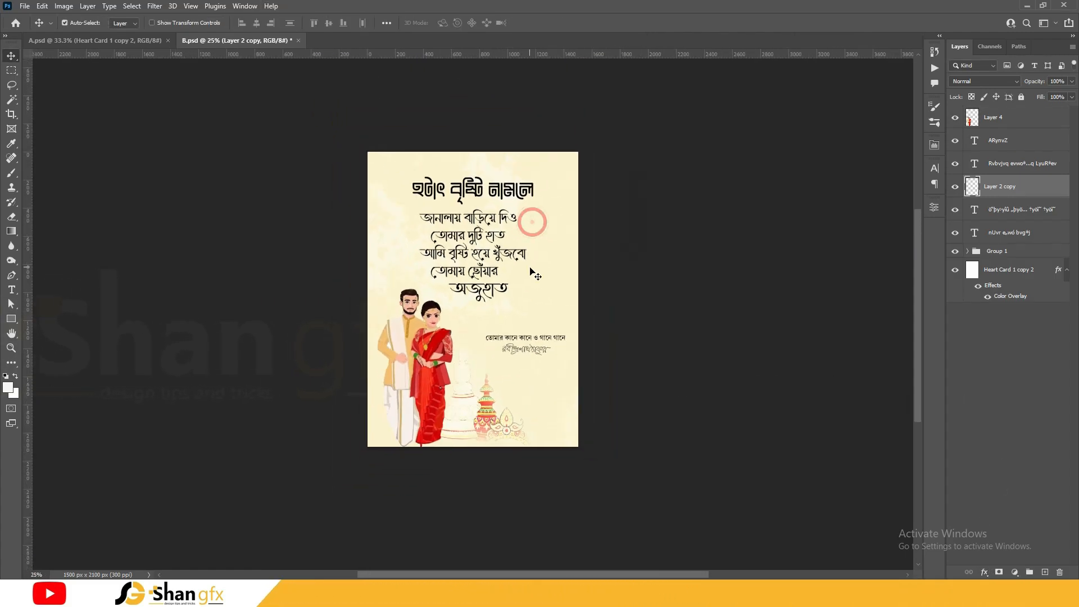
# Step: Give the heading at the top of the card a teal #1a9db5 Color Overlay
pyautogui.moveTo(502, 276); pyautogui.dragTo(502, 283)
pyautogui.hotkey('ctrl', '+')
pyautogui.moveTo(473, 202); pyautogui.dragTo(479, 256)
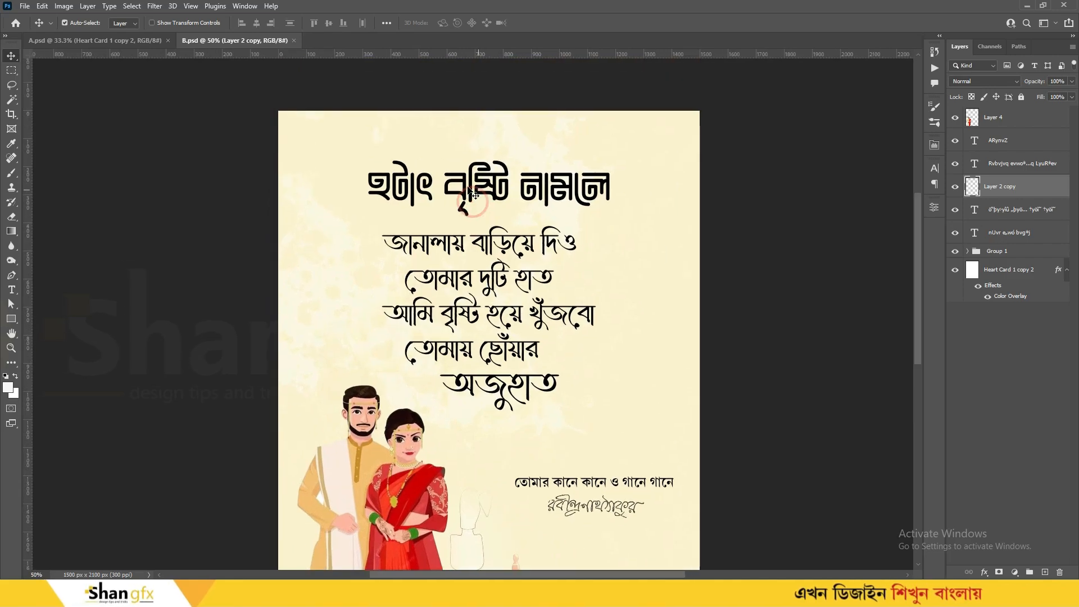
pyautogui.click(984, 571)
pyautogui.click(1006, 531)
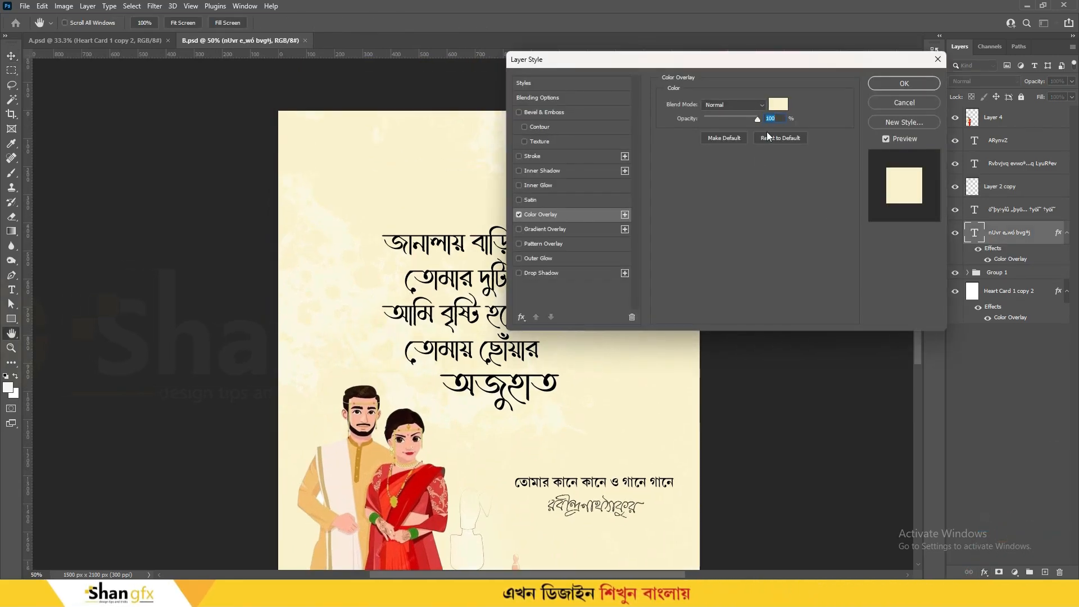
pyautogui.click(778, 103)
pyautogui.click(332, 183)
pyautogui.click(251, 130)
pyautogui.moveTo(327, 86); pyautogui.dragTo(735, 250)
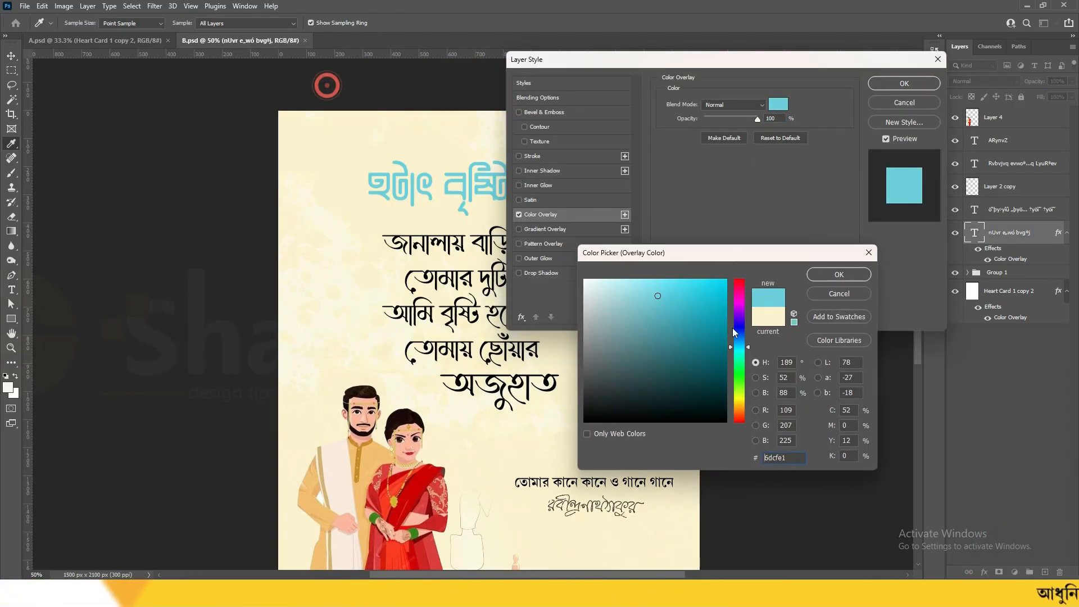
pyautogui.click(706, 321)
pyautogui.press('Return')
pyautogui.press('Return')
# Step: Apply a dark teal #194d56 Color Overlay to the four-line verse below the heading
pyautogui.press('v')
pyautogui.click(448, 278)
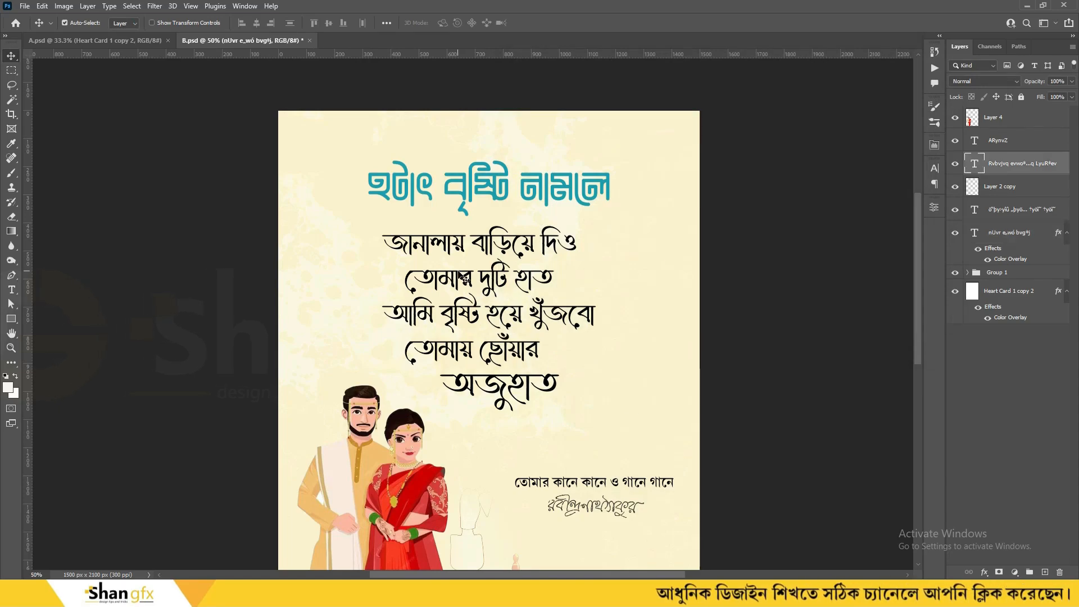
pyautogui.click(984, 572)
pyautogui.click(1003, 531)
pyautogui.click(778, 104)
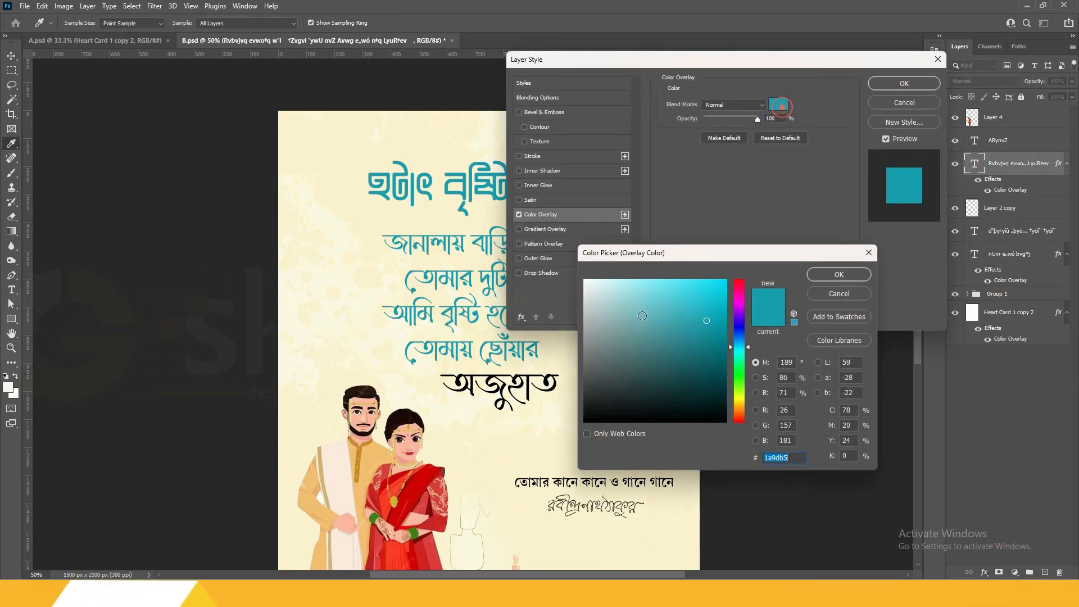
pyautogui.click(642, 372)
pyautogui.press('Return')
pyautogui.press('Return')
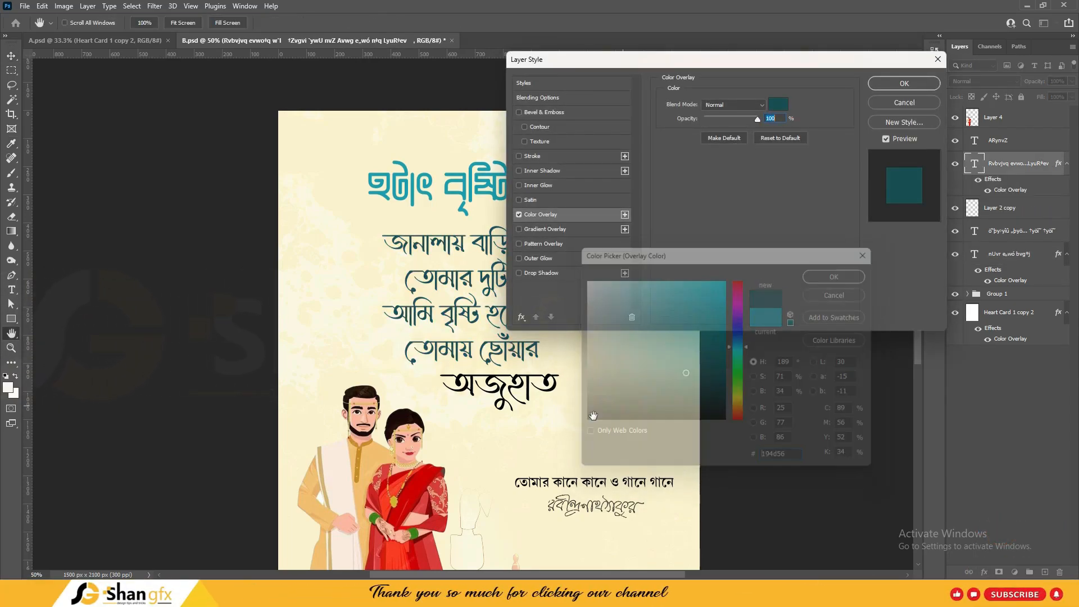
# Step: Recolour the word "অজুহাত" with an orange-brown Color Overlay
pyautogui.click(998, 139)
pyautogui.click(984, 571)
pyautogui.click(1006, 530)
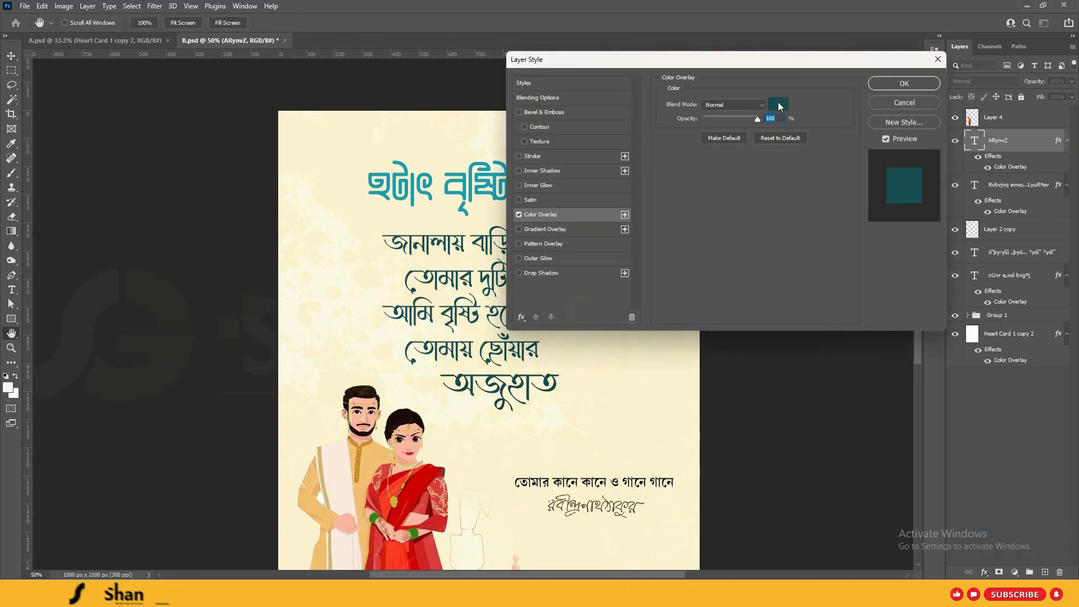
pyautogui.click(779, 104)
pyautogui.click(739, 409)
pyautogui.click(686, 374)
pyautogui.press('Return')
pyautogui.press('Return')
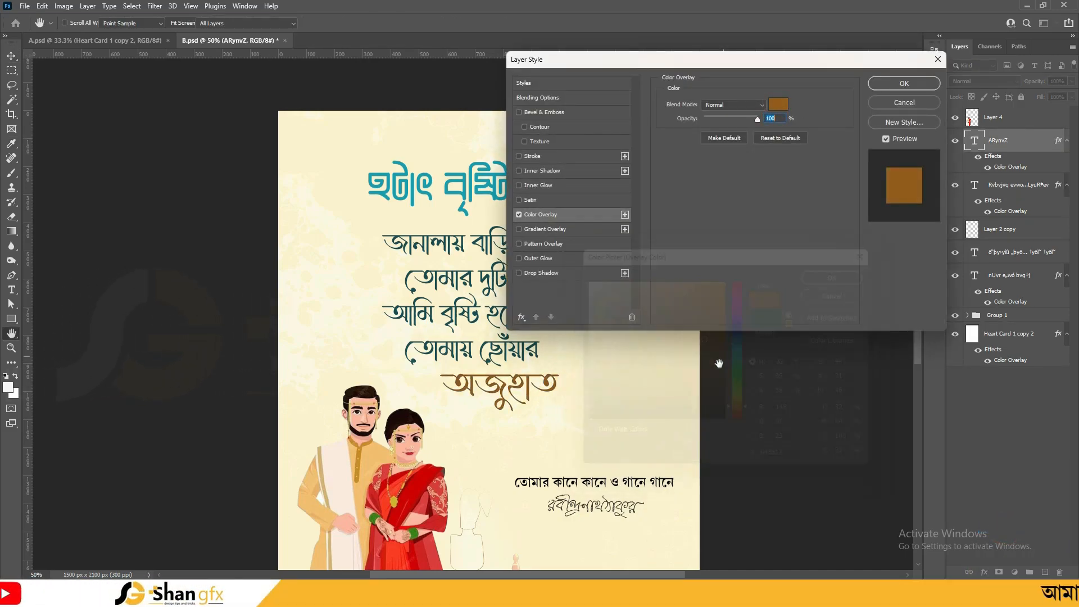
# Step: Apply a grey-brown #534d47 Color Overlay to the small line above the signature, leaving Gradient Overlay off
pyautogui.moveTo(645, 450); pyautogui.dragTo(665, 330)
pyautogui.click(622, 361)
pyautogui.click(984, 572)
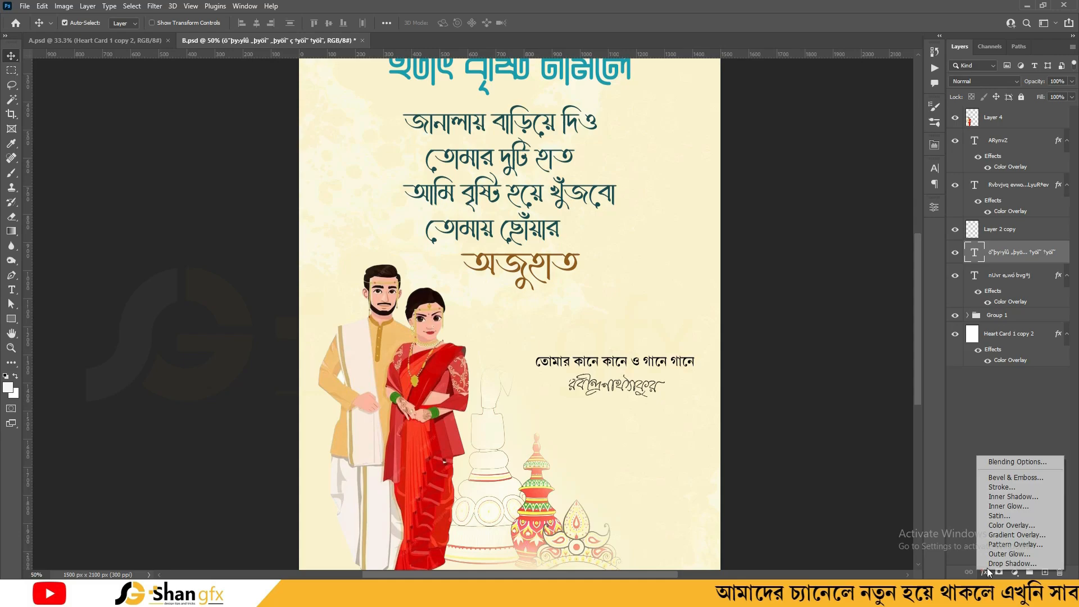
pyautogui.click(1006, 541)
pyautogui.click(520, 229)
pyautogui.click(539, 214)
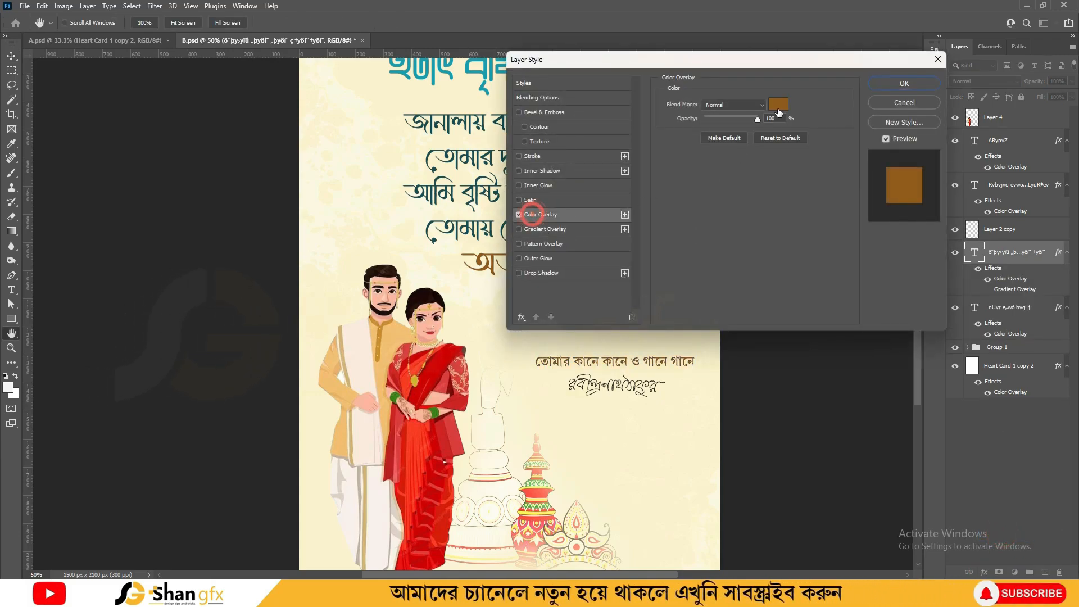
pyautogui.click(779, 104)
pyautogui.moveTo(672, 248); pyautogui.dragTo(810, 194)
pyautogui.click(743, 318)
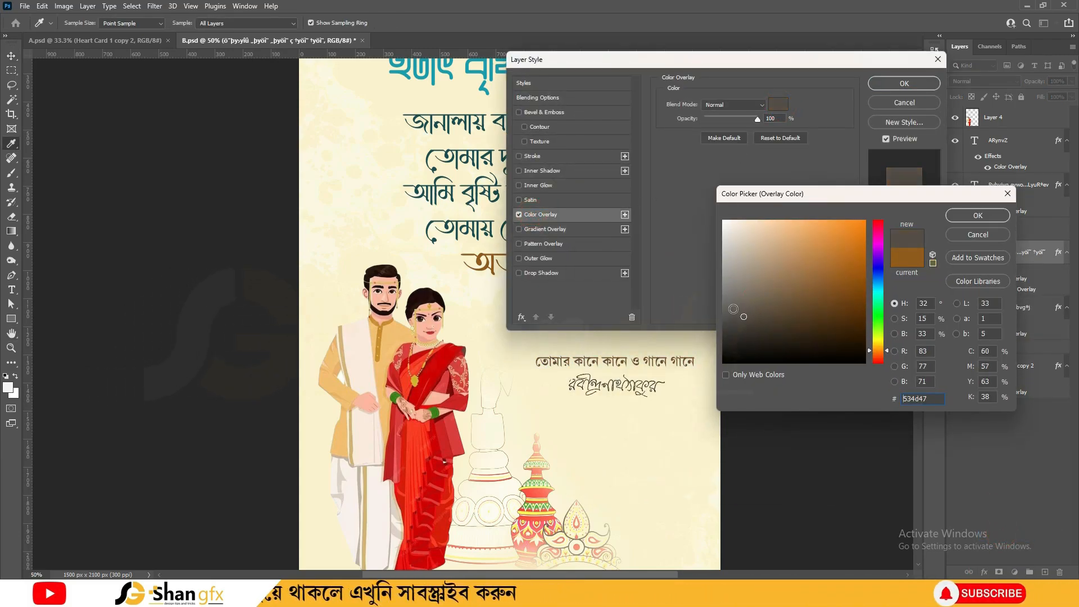
pyautogui.press('Return')
pyautogui.press('Return')
# Step: Paste a merged copy of the whole card above Layer 4 and soften it heavily with Gaussian Blur
pyautogui.hotkey('ctrl', '-')
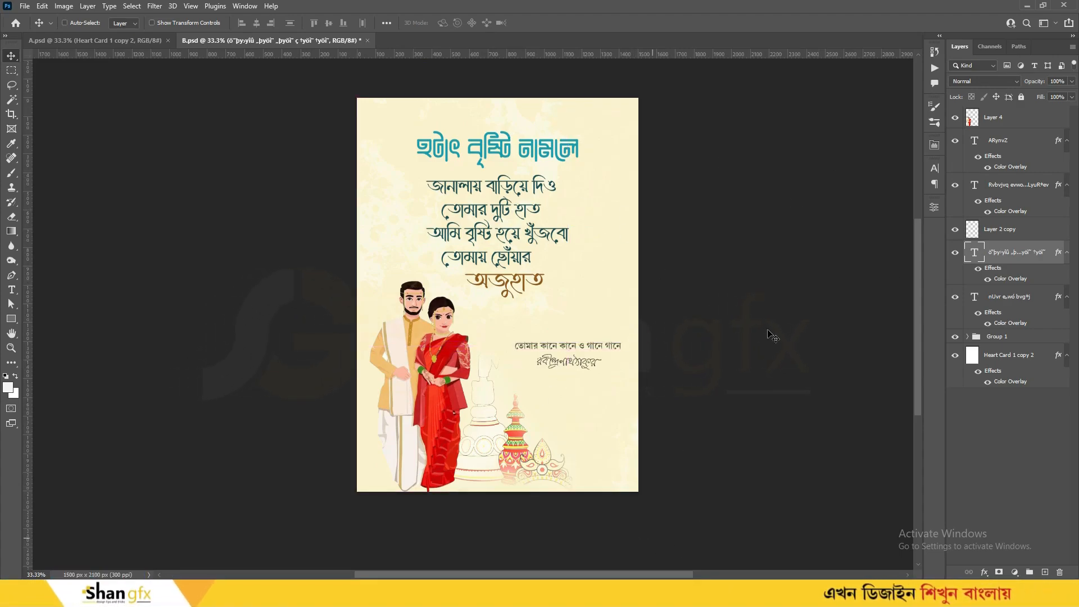
pyautogui.click(1005, 122)
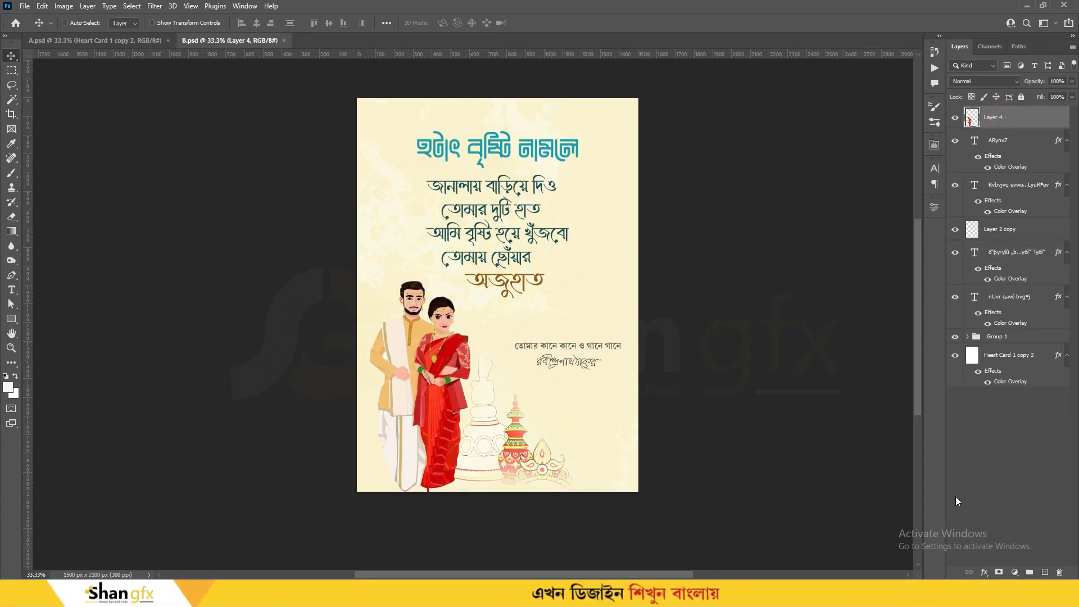
pyautogui.hotkey('ctrl', 'v')
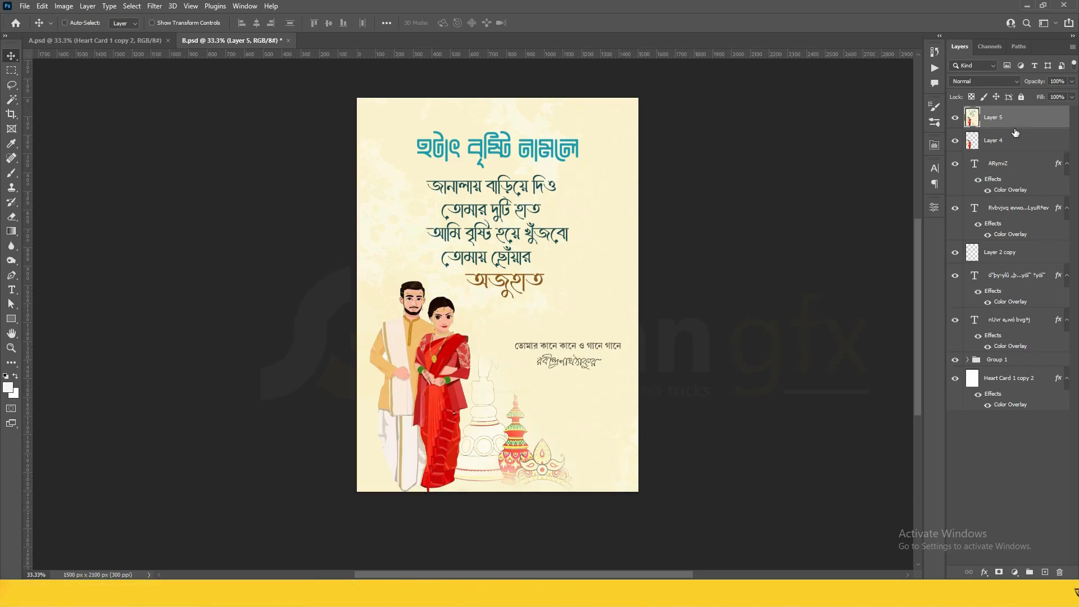
pyautogui.moveTo(605, 215); pyautogui.dragTo(602, 259)
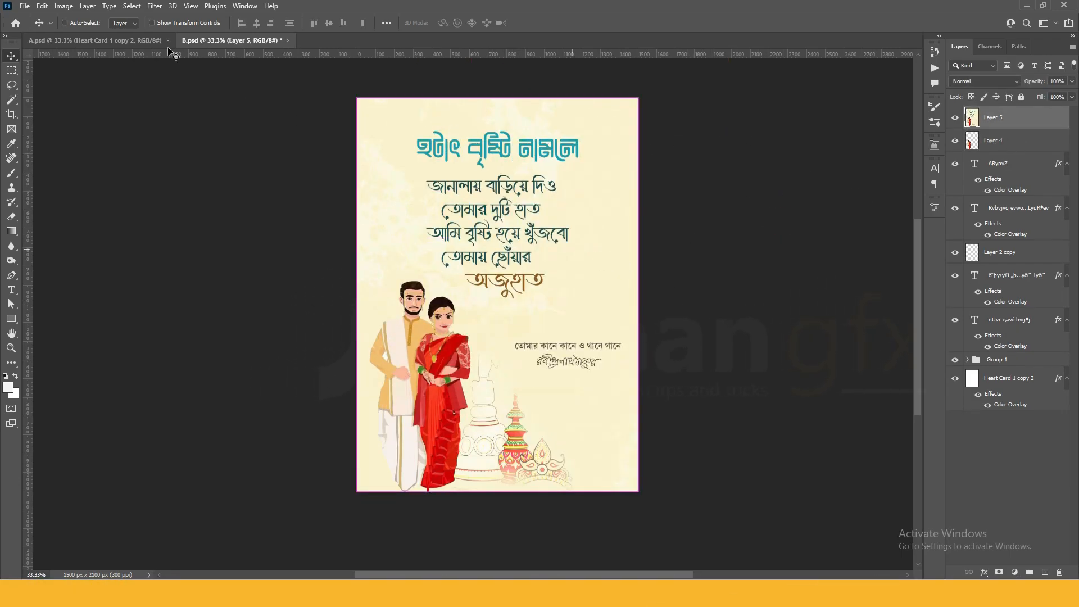
pyautogui.click(155, 6)
pyautogui.moveTo(174, 140)
pyautogui.click(325, 193)
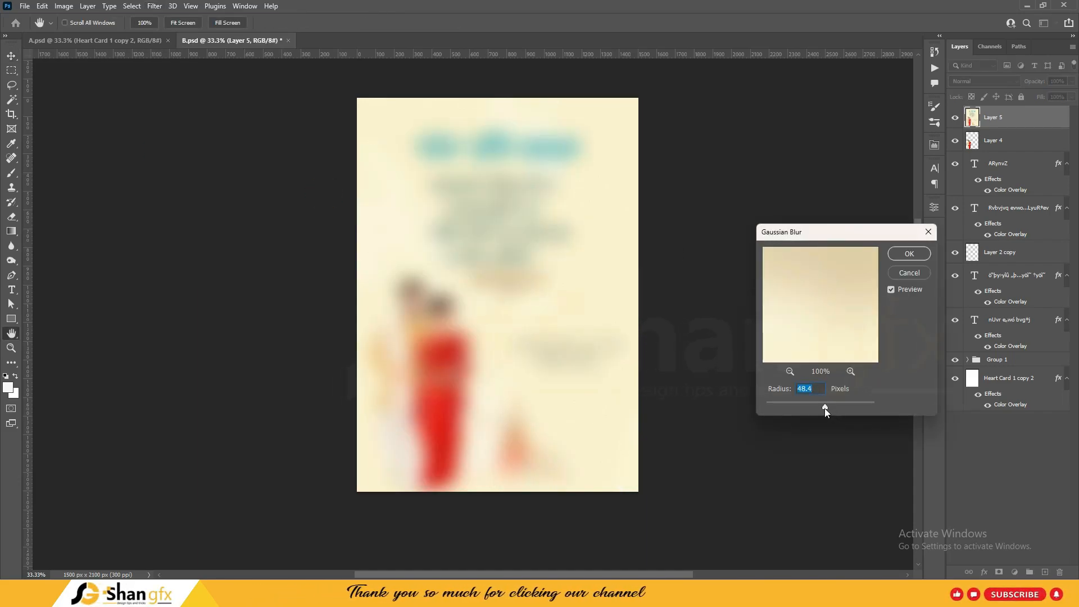
pyautogui.moveTo(824, 409); pyautogui.dragTo(818, 406)
pyautogui.click(909, 253)
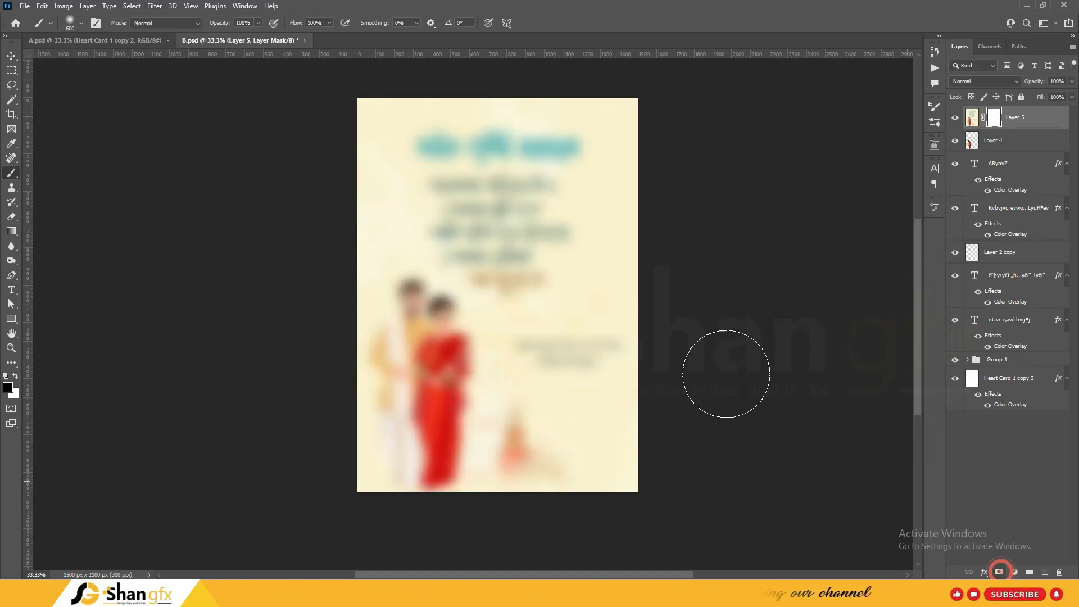
# Step: Mask the blurred copy and paint black with a large soft brush so the card's centre shows sharp
pyautogui.press(']')
pyautogui.press(']')
pyautogui.press(']')
pyautogui.click(479, 330)
pyautogui.press('[')
pyautogui.press('[')
pyautogui.press('[')
pyautogui.click(501, 208)
pyautogui.press('[')
pyautogui.press('[')
pyautogui.click(487, 196)
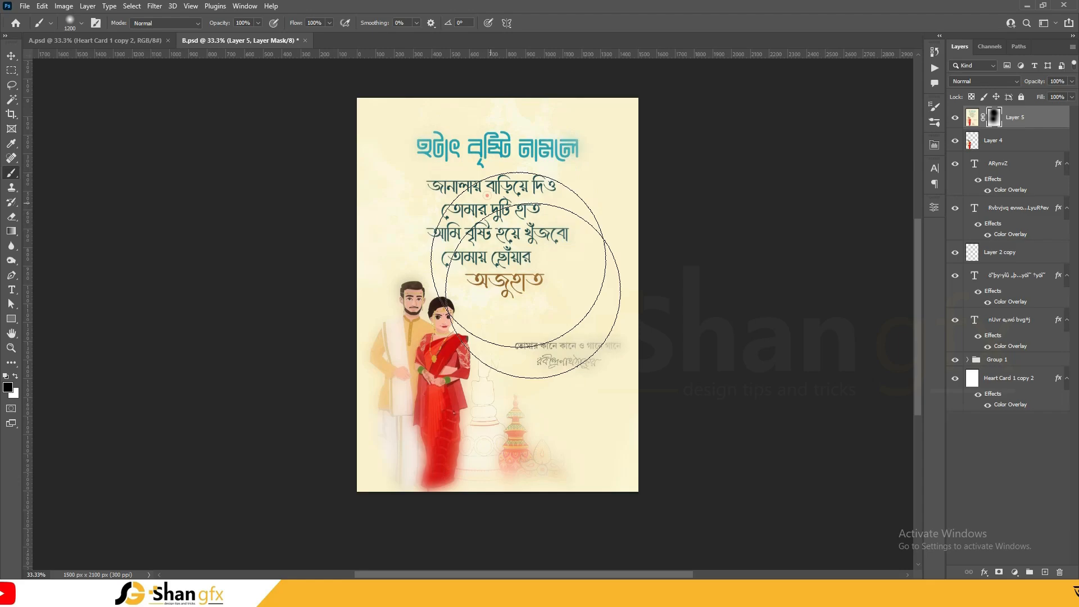
pyautogui.moveTo(473, 405)
pyautogui.mouseDown()
pyautogui.moveTo(503, 232)
pyautogui.moveTo(834, 132)
pyautogui.mouseUp()
# Step: Try several blend modes on the blurred copy and set it to Dissolve
pyautogui.click(990, 82)
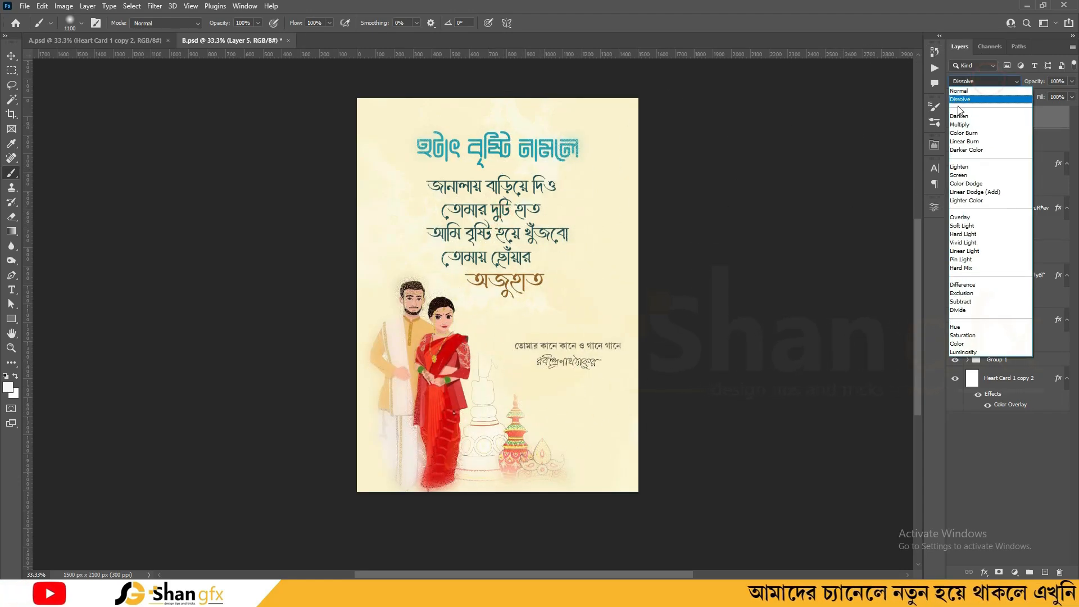
pyautogui.press('Down')
pyautogui.press('Down')
pyautogui.press('Down')
pyautogui.press('Down')
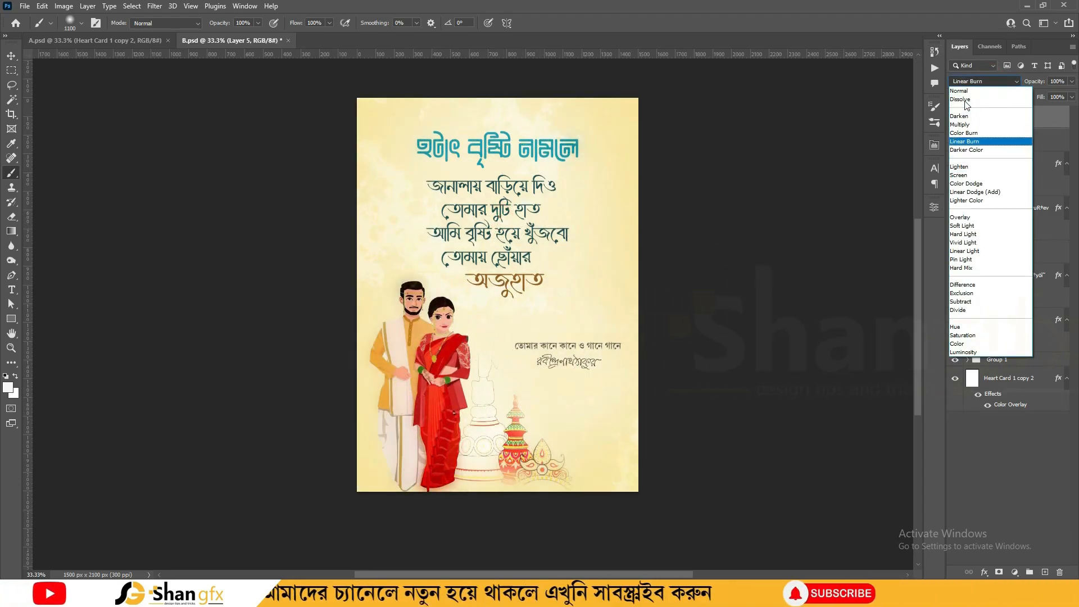
pyautogui.click(966, 101)
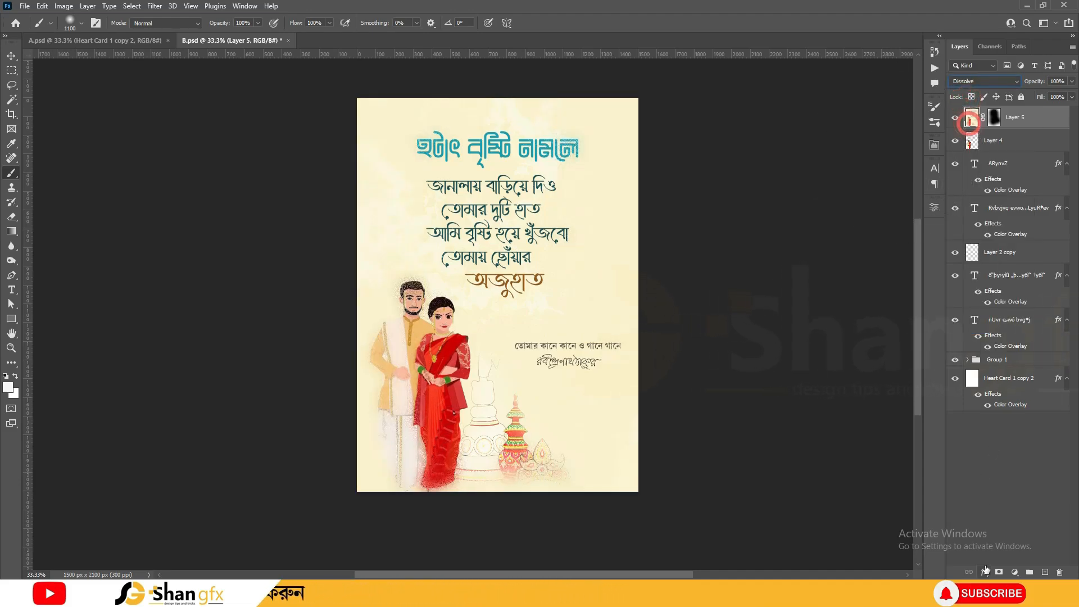
# Step: Add a golden-yellow Color Overlay to the Dissolve layer to form a grainy border around the card
pyautogui.click(984, 572)
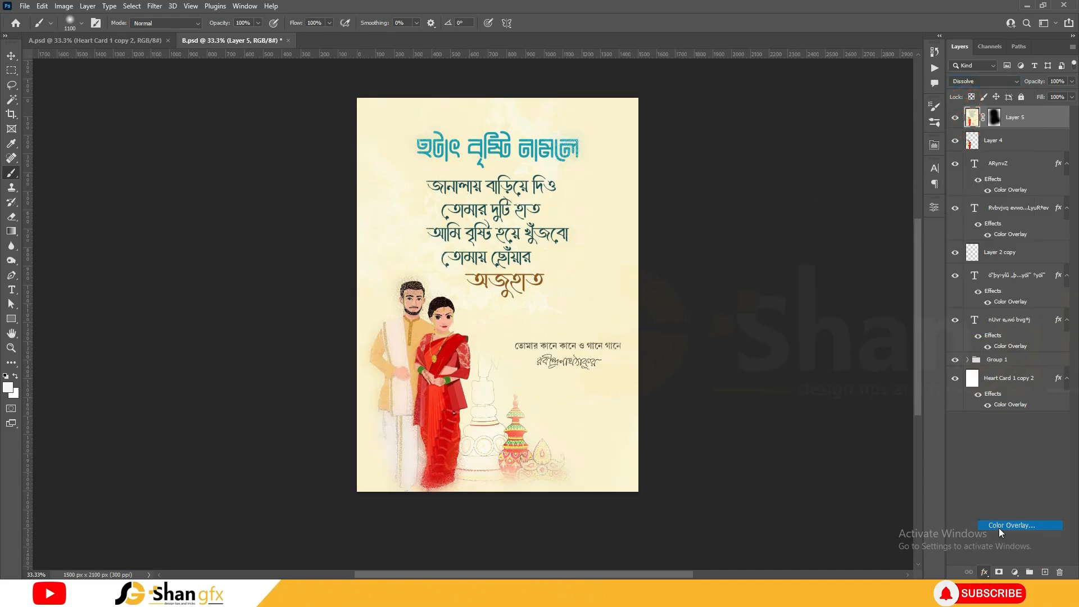
pyautogui.click(999, 527)
pyautogui.click(778, 104)
pyautogui.moveTo(845, 264); pyautogui.dragTo(864, 225)
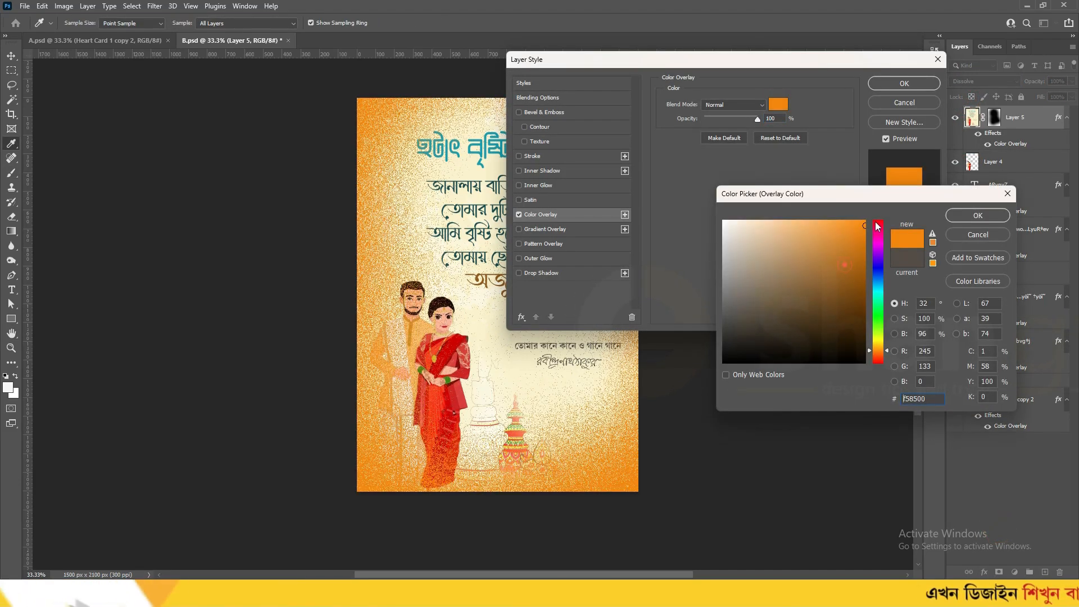
pyautogui.click(878, 347)
pyautogui.write('20')
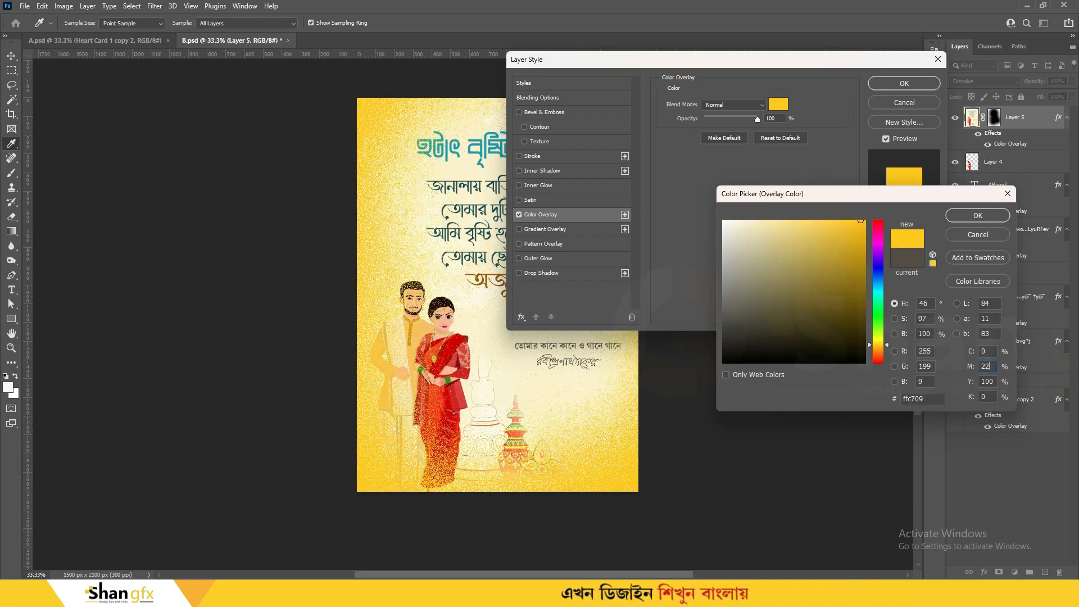
pyautogui.press('Return')
pyautogui.press('Return')
# Step: Paint more black on the Dissolve layer's mask to clear the yellow grain from the heading, couple and signature
pyautogui.click(995, 117)
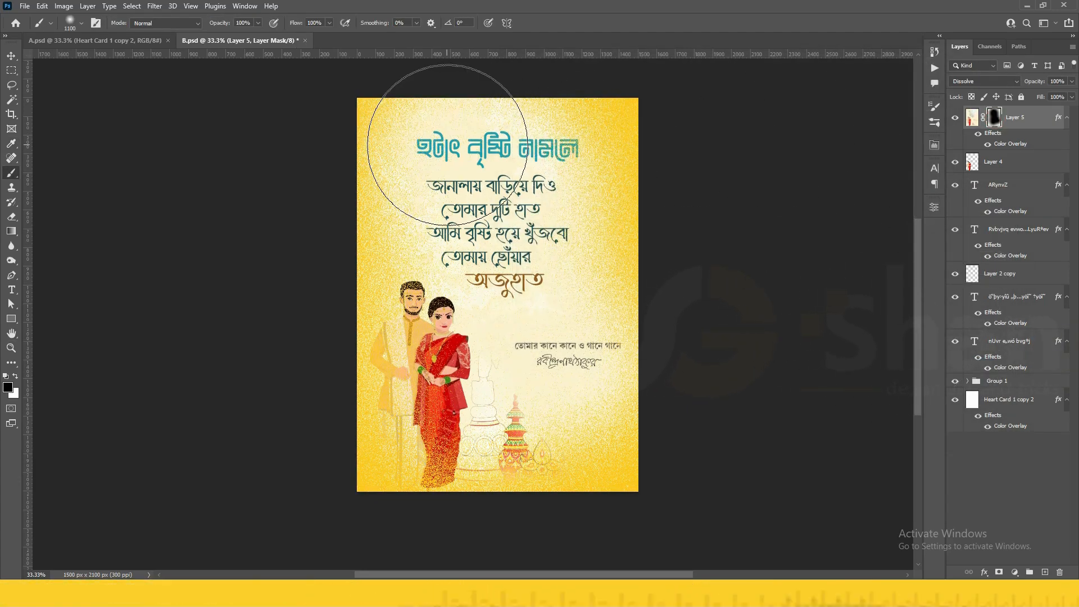
pyautogui.moveTo(447, 145)
pyautogui.mouseDown()
pyautogui.moveTo(419, 178)
pyautogui.moveTo(426, 410)
pyautogui.moveTo(575, 423)
pyautogui.moveTo(508, 382)
pyautogui.moveTo(567, 241)
pyautogui.moveTo(544, 285)
pyautogui.moveTo(426, 341)
pyautogui.moveTo(423, 325)
pyautogui.moveTo(454, 304)
pyautogui.moveTo(491, 371)
pyautogui.moveTo(552, 357)
pyautogui.mouseUp()
pyautogui.click(552, 357)
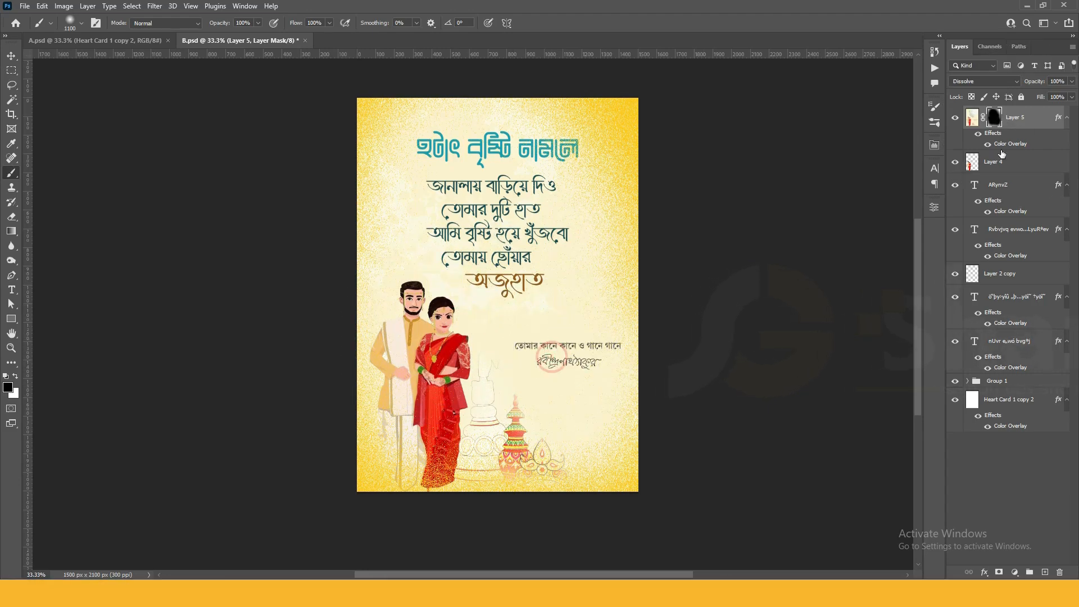
# Step: Add a new empty layer and merge it with the yellow grain layer to flatten its mask and overlay
pyautogui.click(1047, 572)
pyautogui.hotkey('ctrl', 'e')
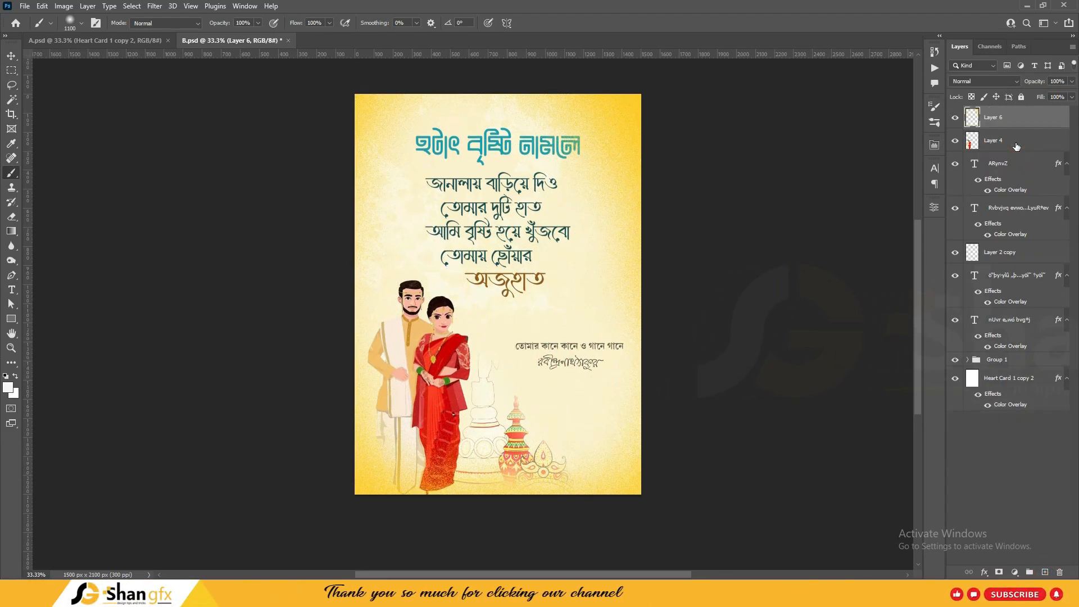
pyautogui.hotkey('ctrl', '+')
pyautogui.hotkey('ctrl', '-')
pyautogui.hotkey('ctrl', '-')
pyautogui.press('v')
# Step: Compare blend modes on the flattened yellow grain layer, from Dissolve through Subtract, and return it to Normal
pyautogui.click(977, 83)
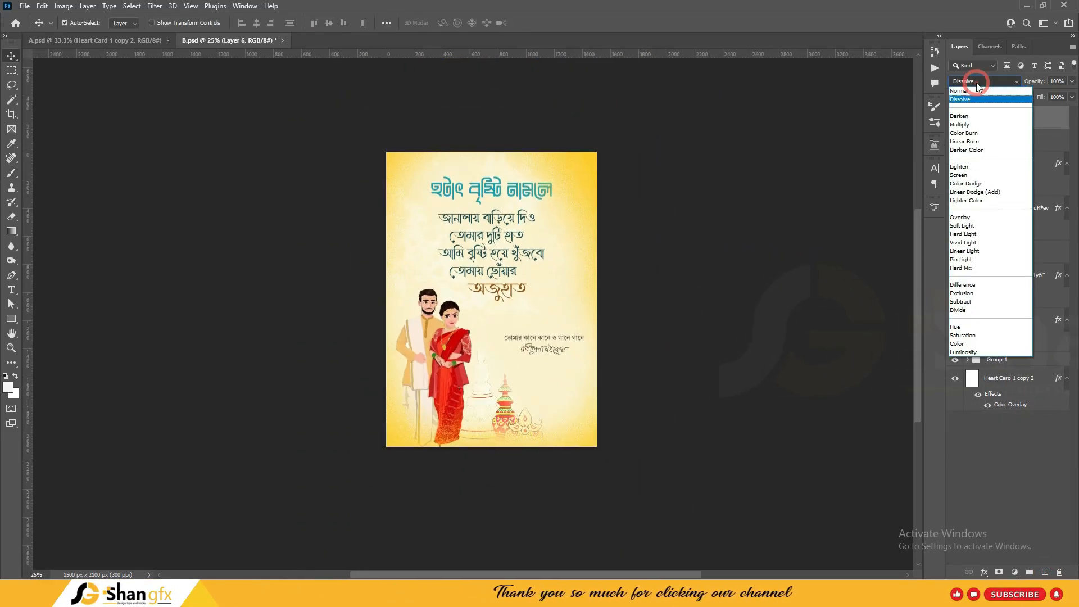
pyautogui.press('Down')
pyautogui.press('Down')
pyautogui.press('Down')
pyautogui.press('Down')
pyautogui.press('Down')
pyautogui.press('Down')
pyautogui.press('Down')
pyautogui.press('Down')
pyautogui.press('Down')
pyautogui.press('Down')
pyautogui.press('Down')
pyautogui.press('Down')
pyautogui.press('Down')
pyautogui.press('Down')
pyautogui.press('Down')
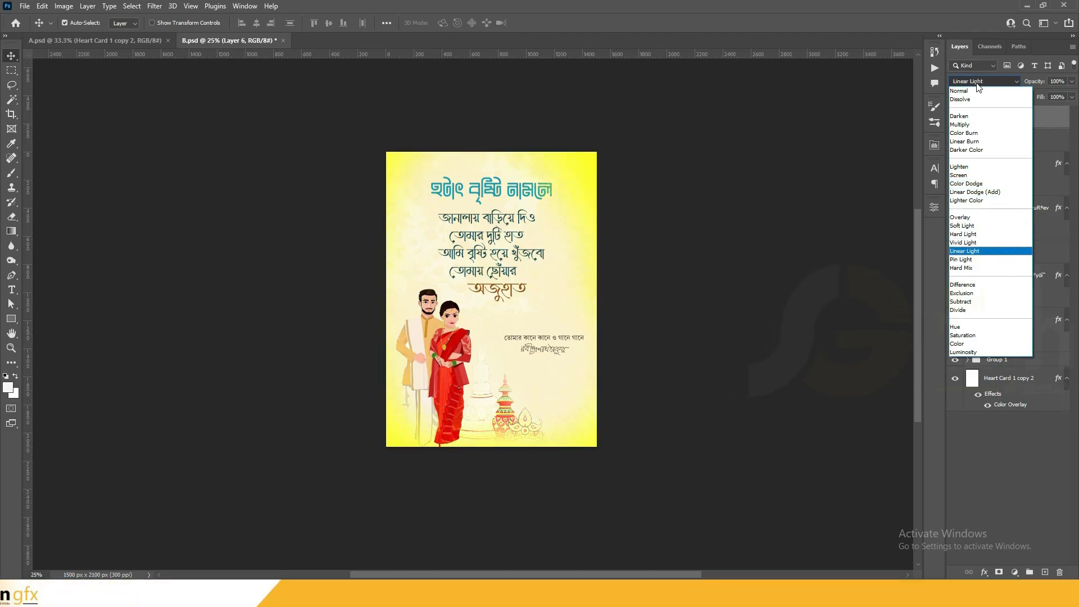
pyautogui.press('Down')
pyautogui.press('Down')
pyautogui.press('Down')
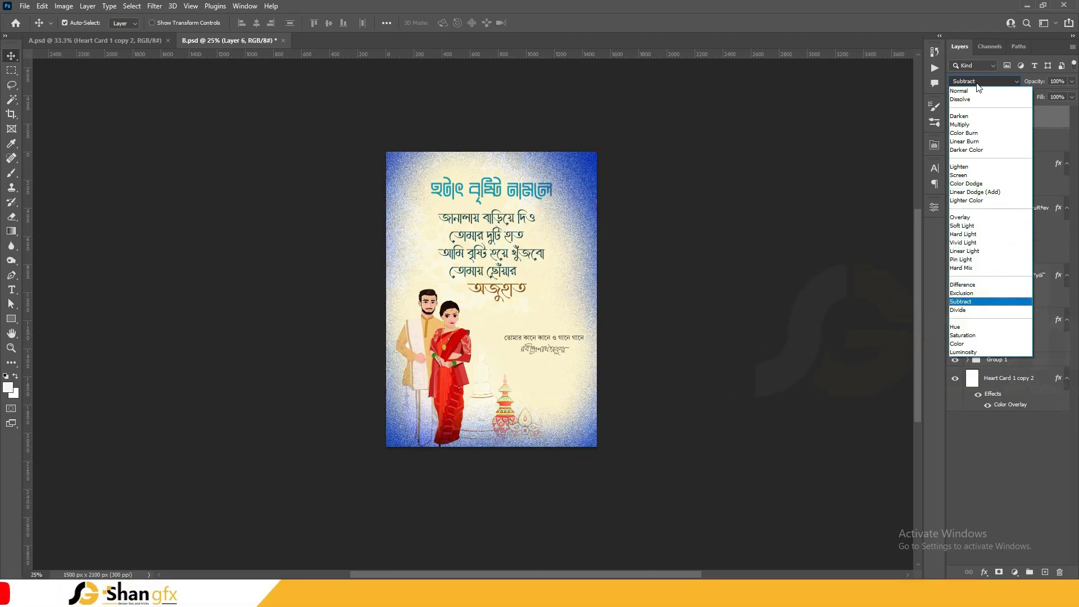
pyautogui.click(978, 90)
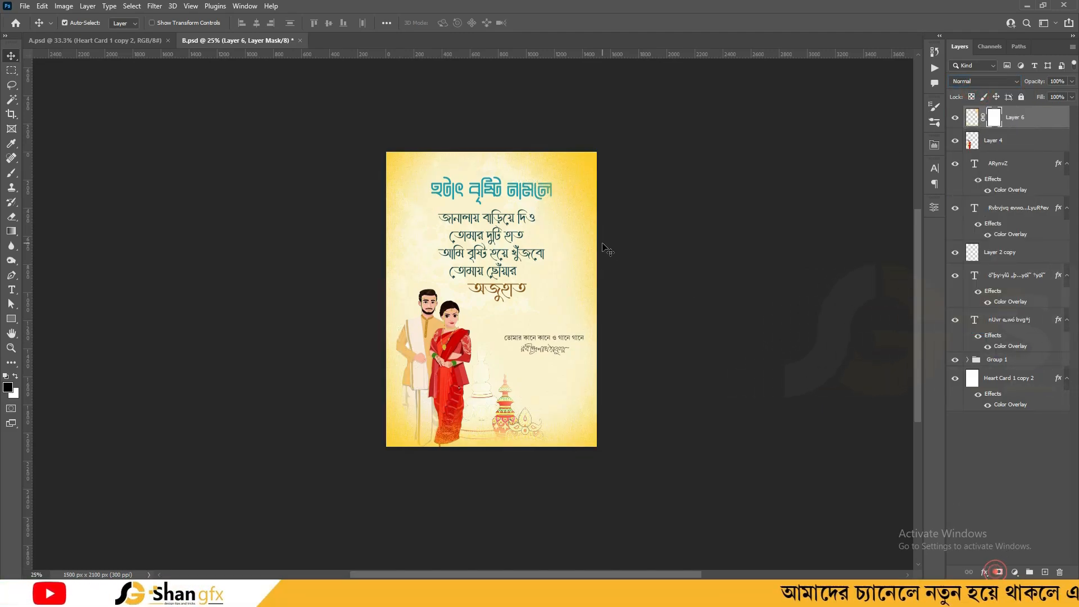
# Step: Fade the yellow grain over the card's upper and lower centre by painting black on its mask with a large soft brush
pyautogui.hotkey('ctrl', '+')
pyautogui.press('b')
pyautogui.click(532, 176)
pyautogui.click(527, 409)
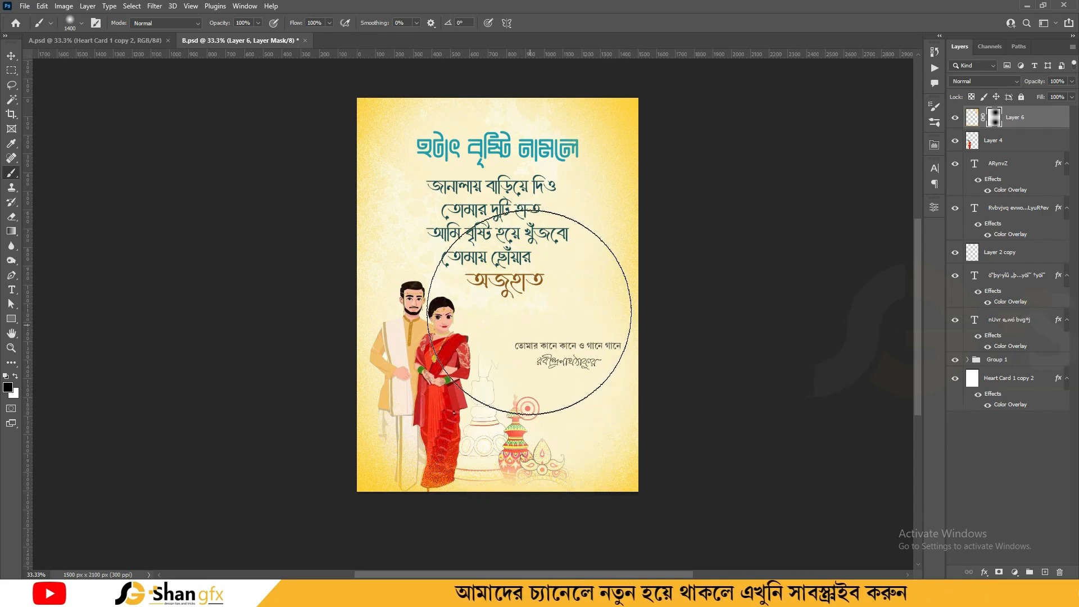
pyautogui.press('v')
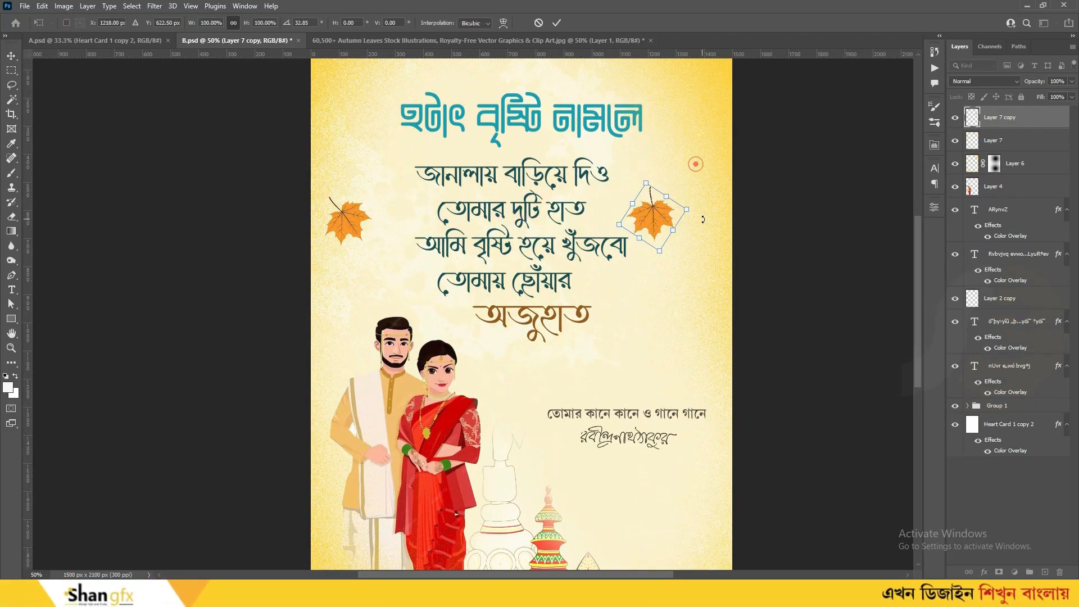
# Step: Scatter resized and rotated copies of the orange maple leaf and the red leaf around the text and couple
pyautogui.moveTo(666, 148); pyautogui.dragTo(652, 370)
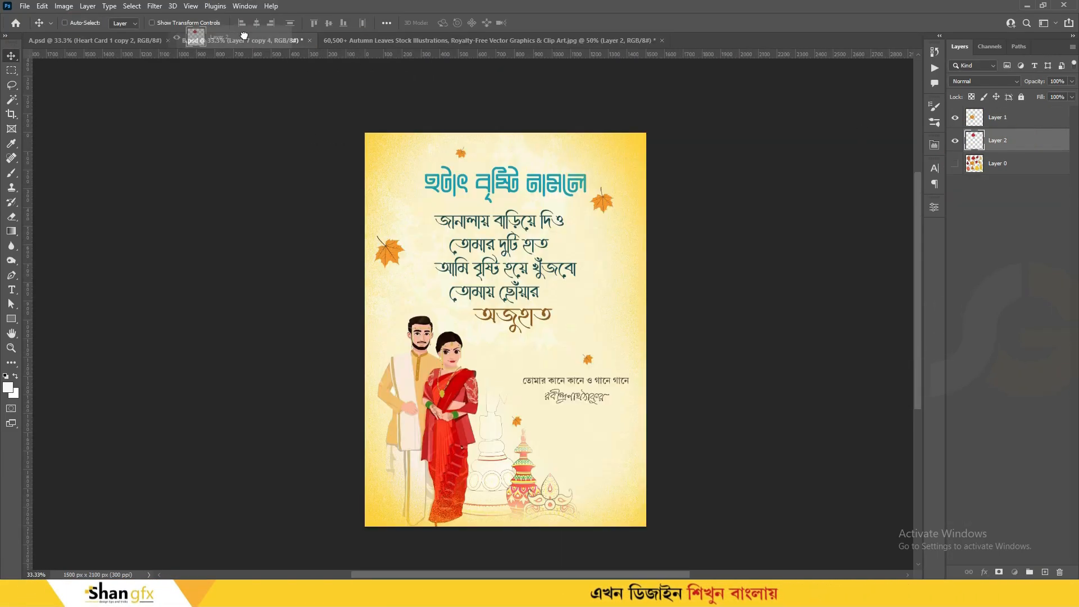
pyautogui.moveTo(618, 298); pyautogui.dragTo(503, 371)
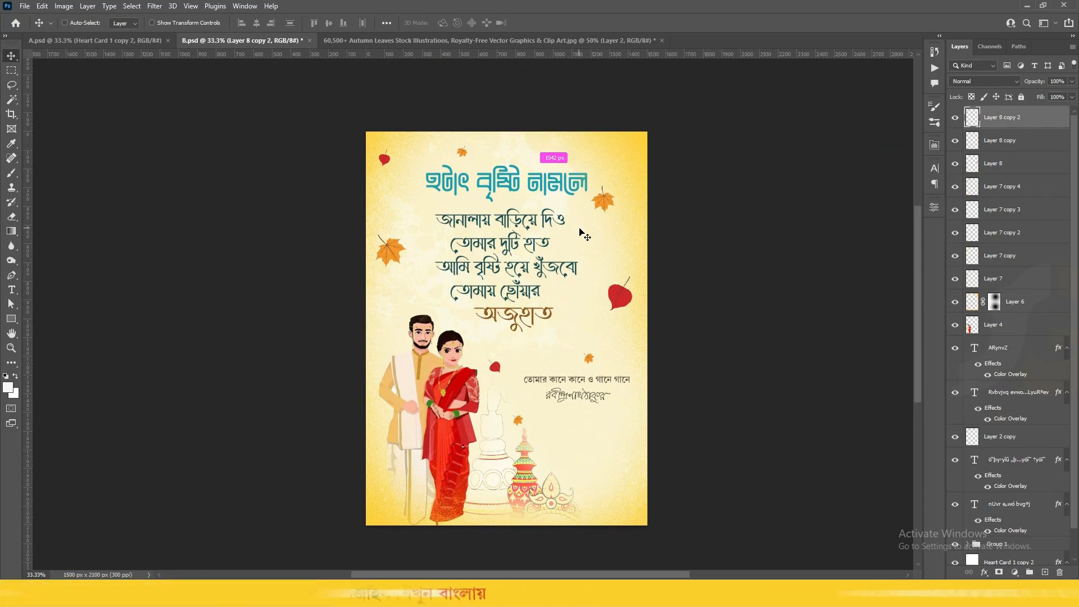